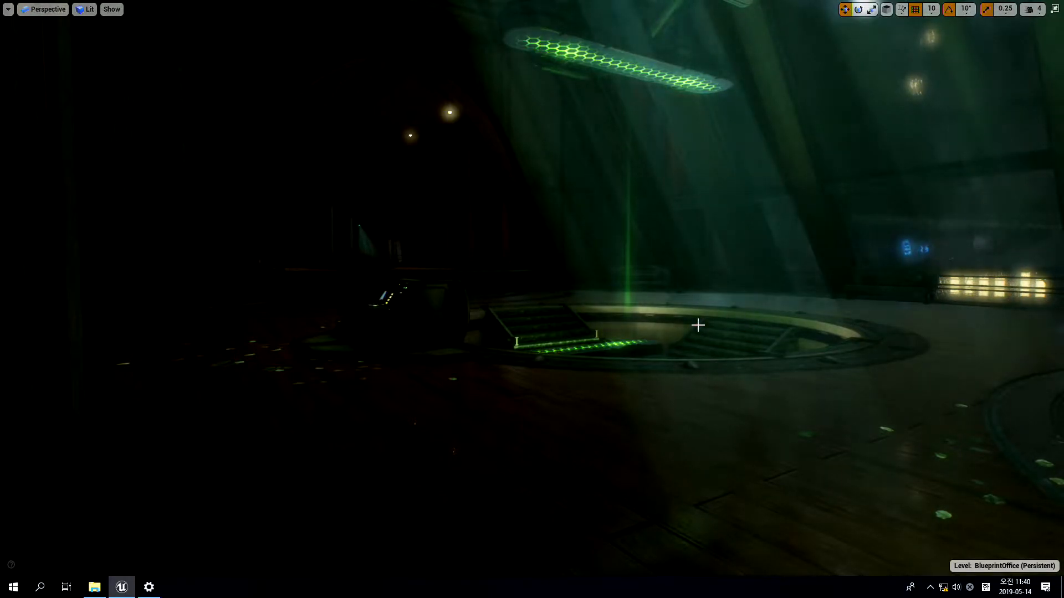
# Exit the full-screen viewport and show the Niagara content folder with a taller asset area
pyautogui.moveTo(597, 267); pyautogui.dragTo(692, 279, button='right')
pyautogui.press('e')
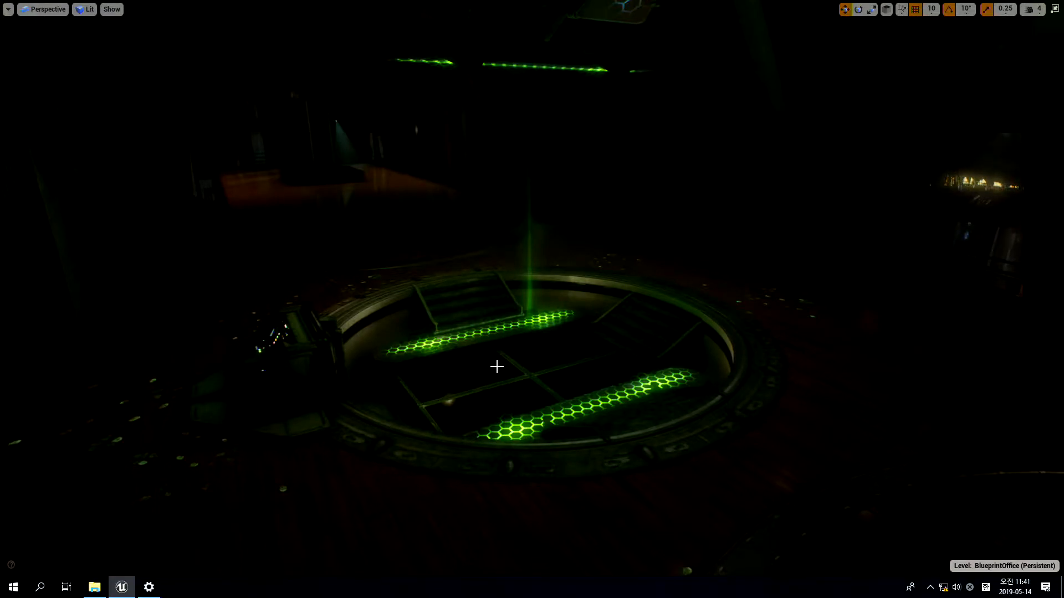
pyautogui.press('F11')
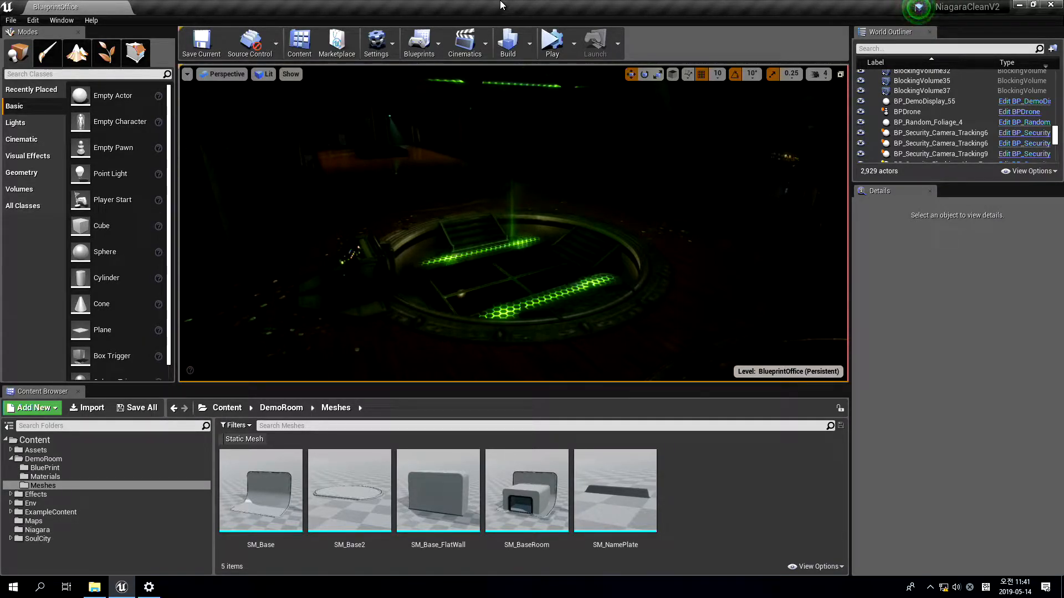
pyautogui.click(97, 531)
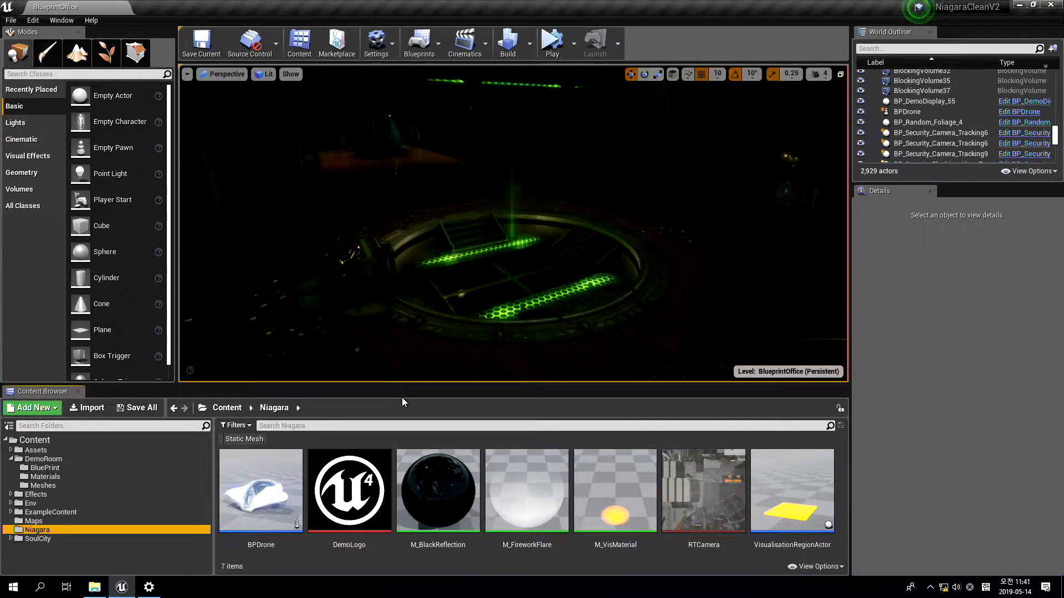
pyautogui.moveTo(113, 385); pyautogui.dragTo(125, 343)
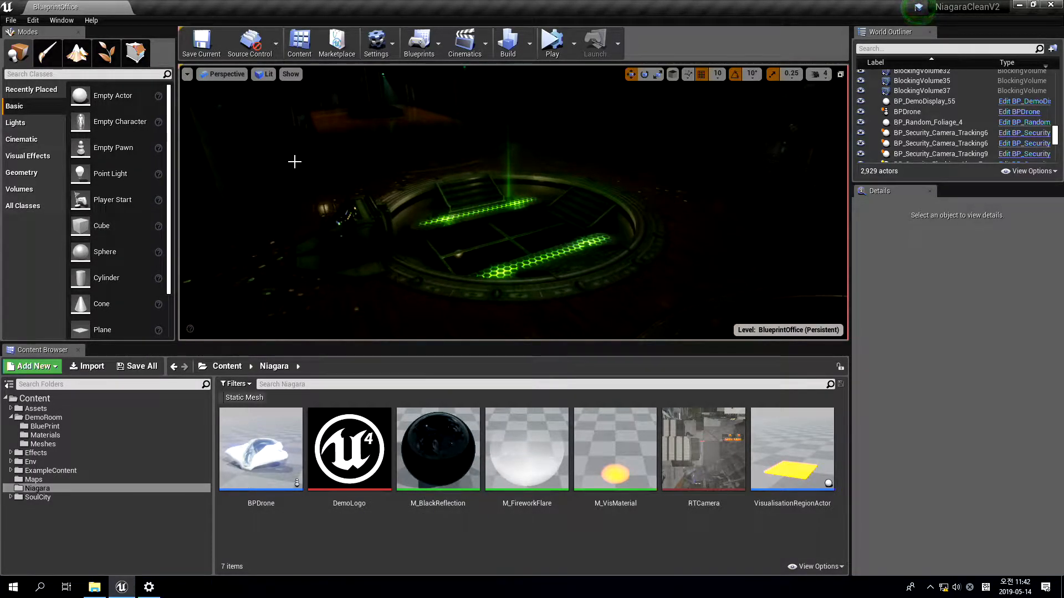
# Search the project's plugins for niagara to check whether the Niagara plugin is enabled, and close the plugin list
pyautogui.click(33, 21)
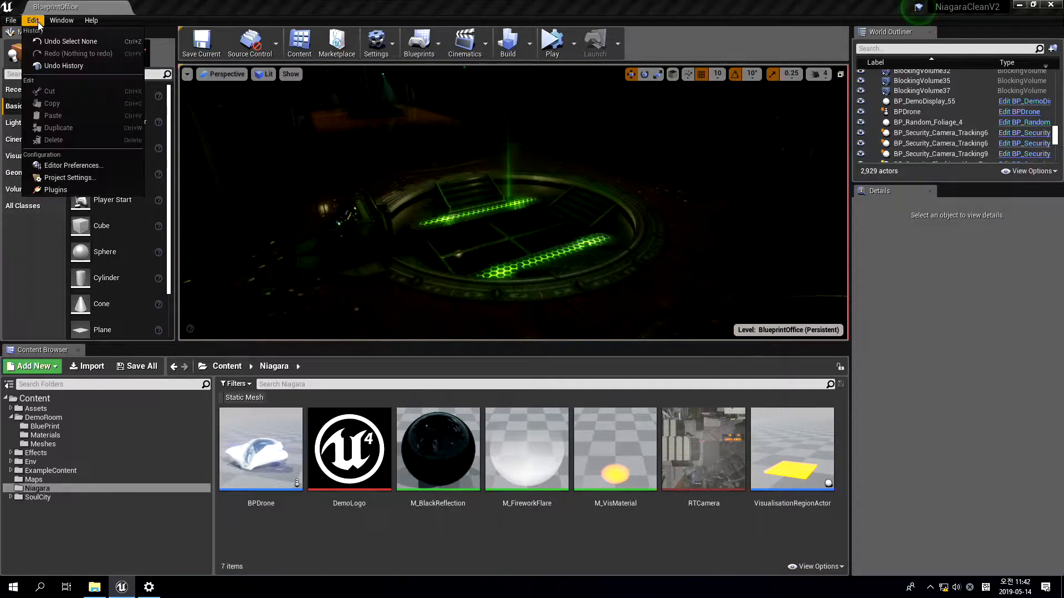
pyautogui.click(95, 191)
pyautogui.click(641, 105)
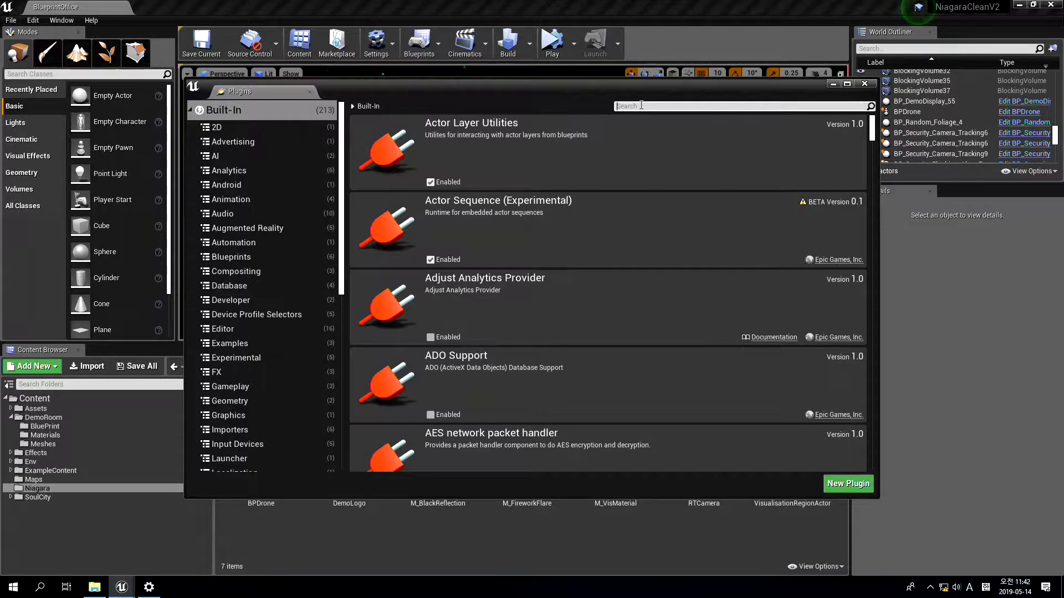
pyautogui.write('niagara')
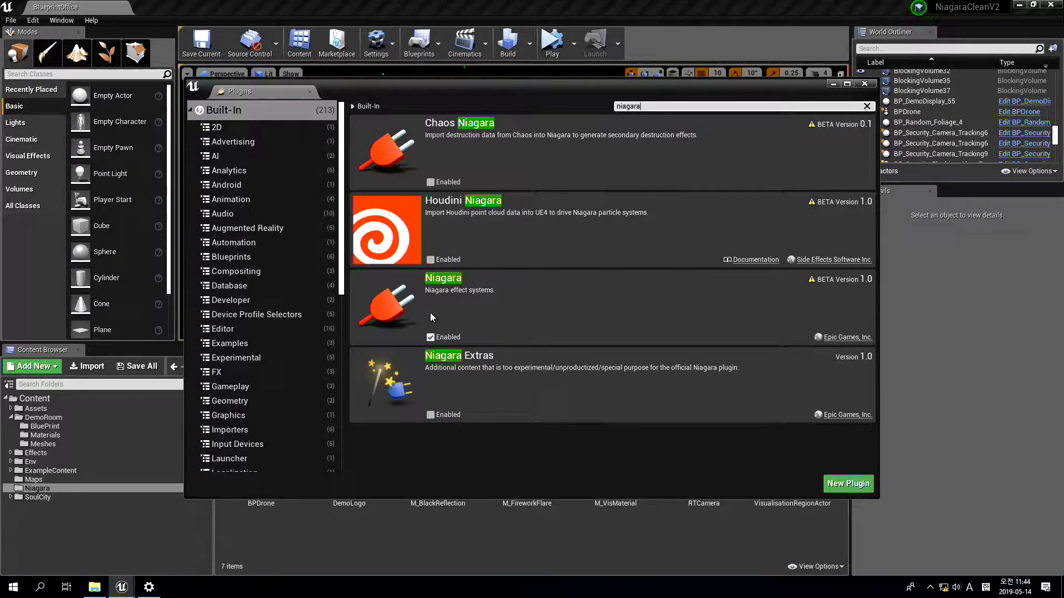
pyautogui.click(310, 92)
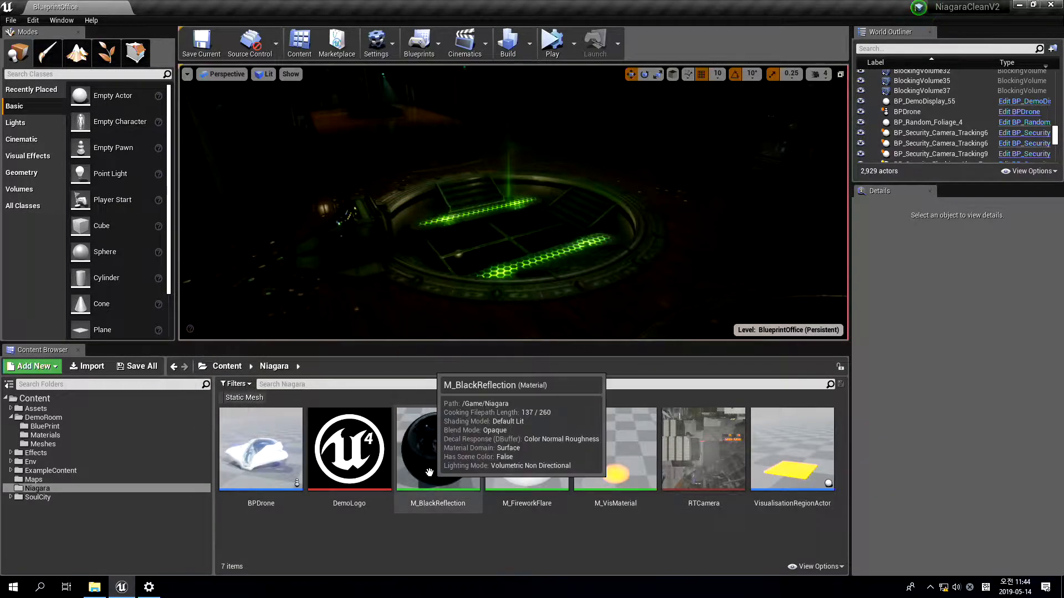
# Create a new Niagara System in the Niagara folder from the Simple Explosion system template
pyautogui.rightClick(333, 525)
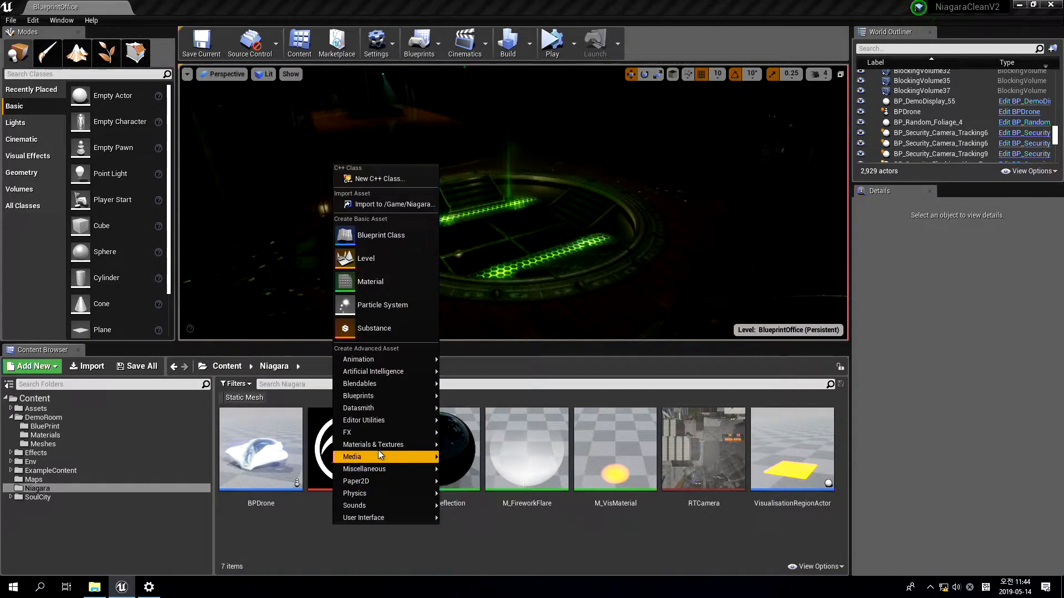
pyautogui.moveTo(382, 432)
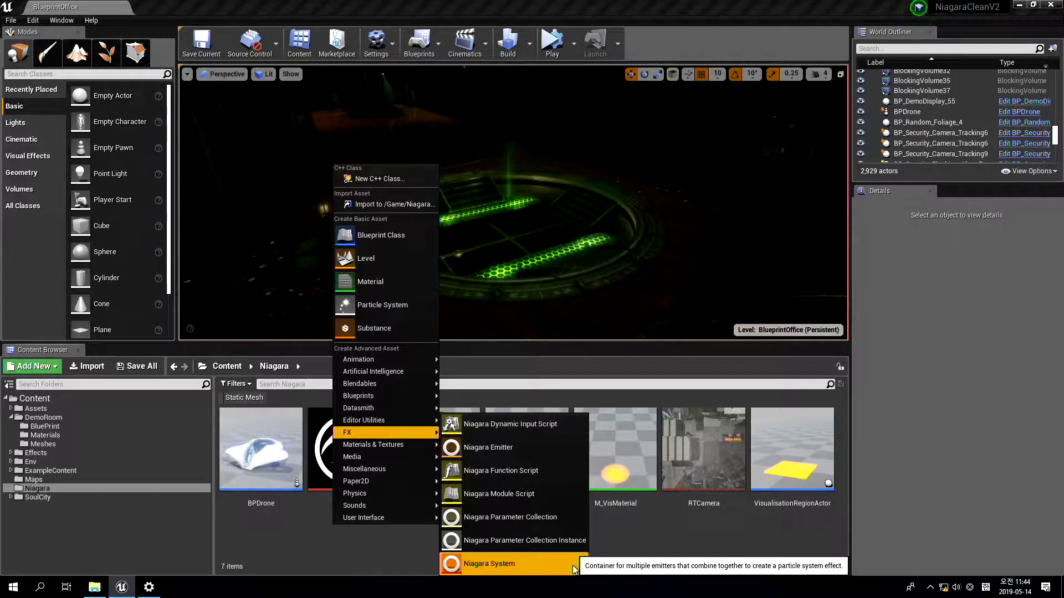
pyautogui.click(573, 565)
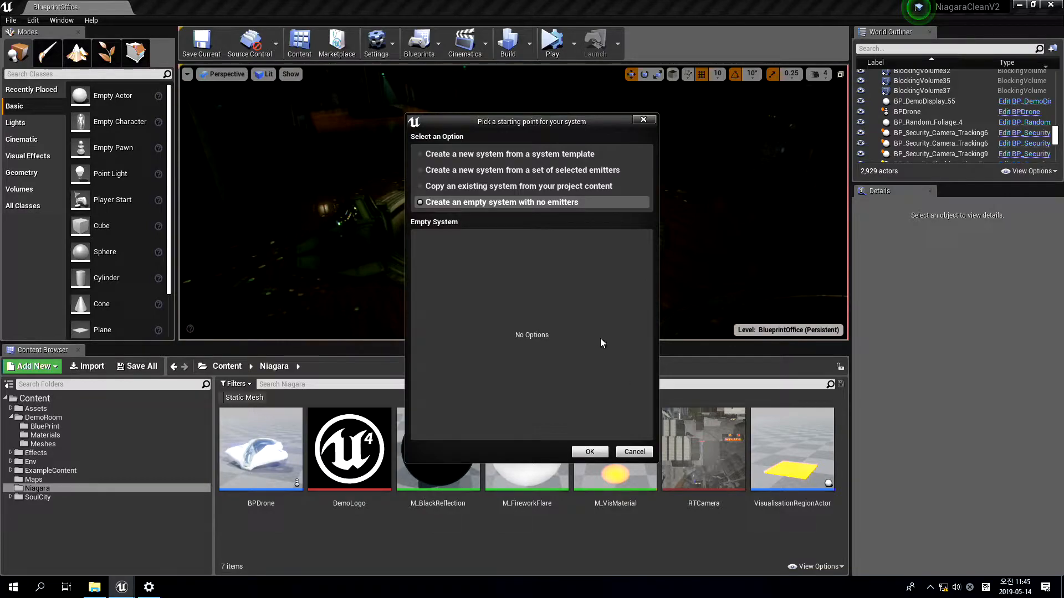
pyautogui.click(562, 155)
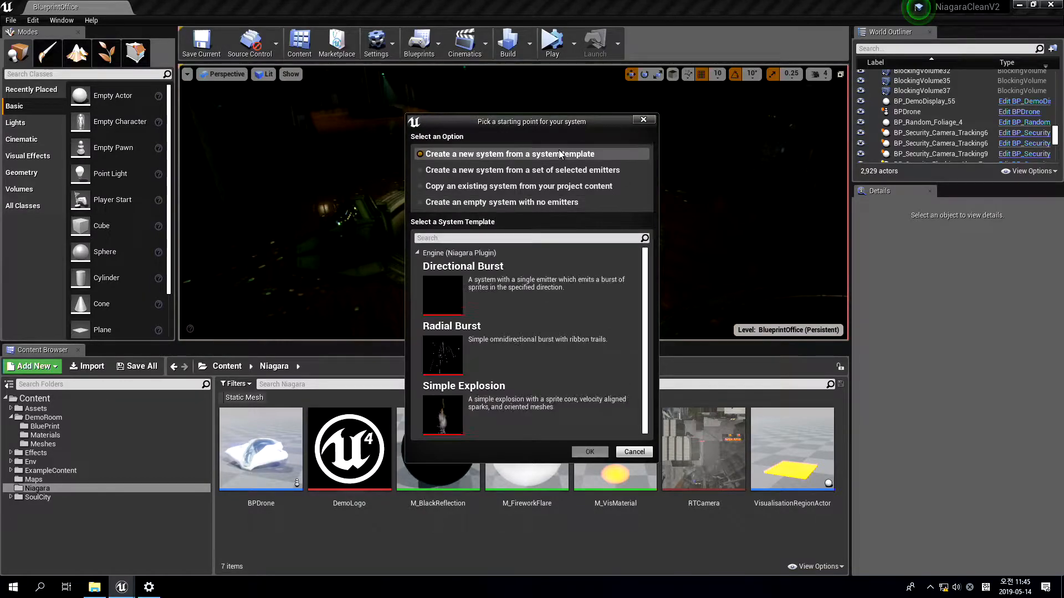
pyautogui.click(585, 173)
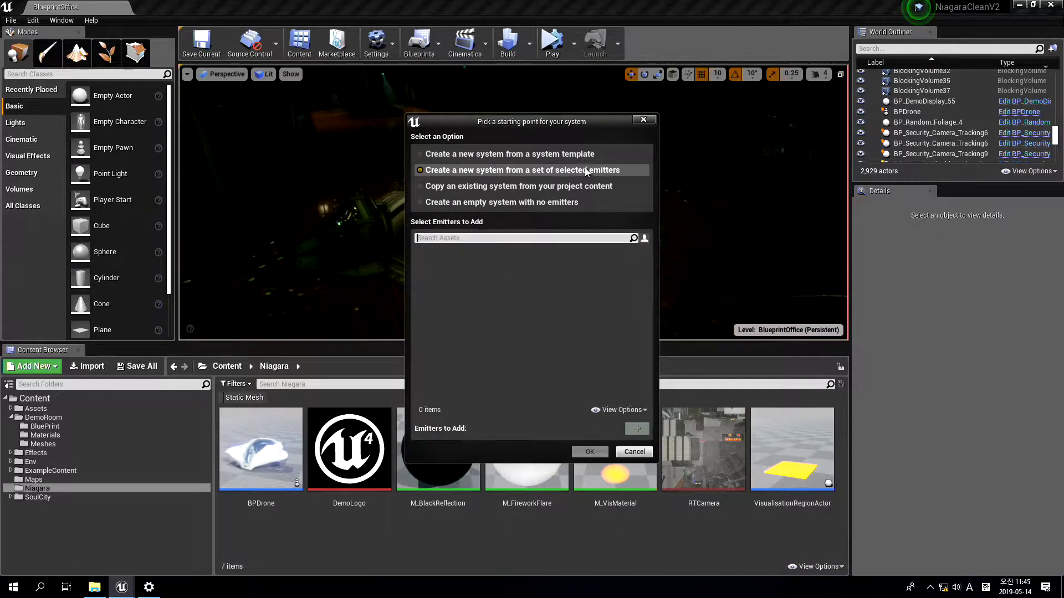
pyautogui.click(569, 189)
pyautogui.click(569, 157)
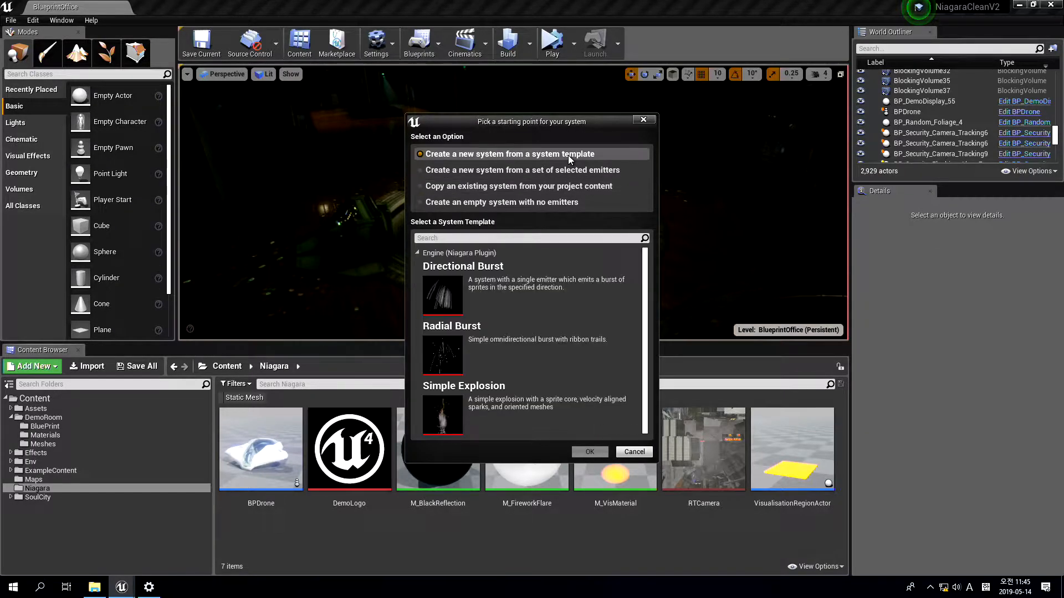
pyautogui.click(548, 401)
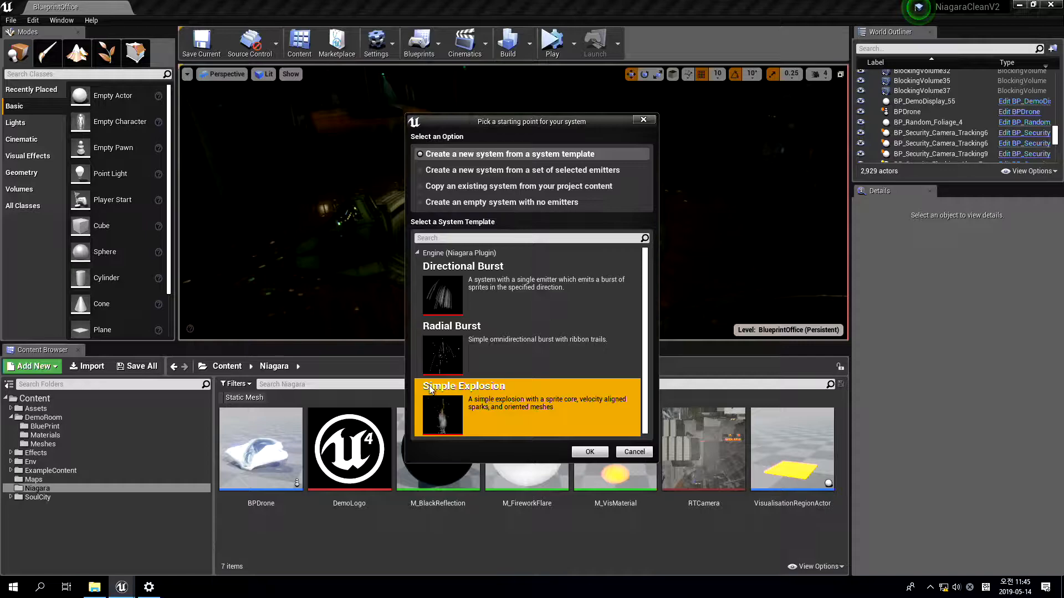
pyautogui.doubleClick(500, 399)
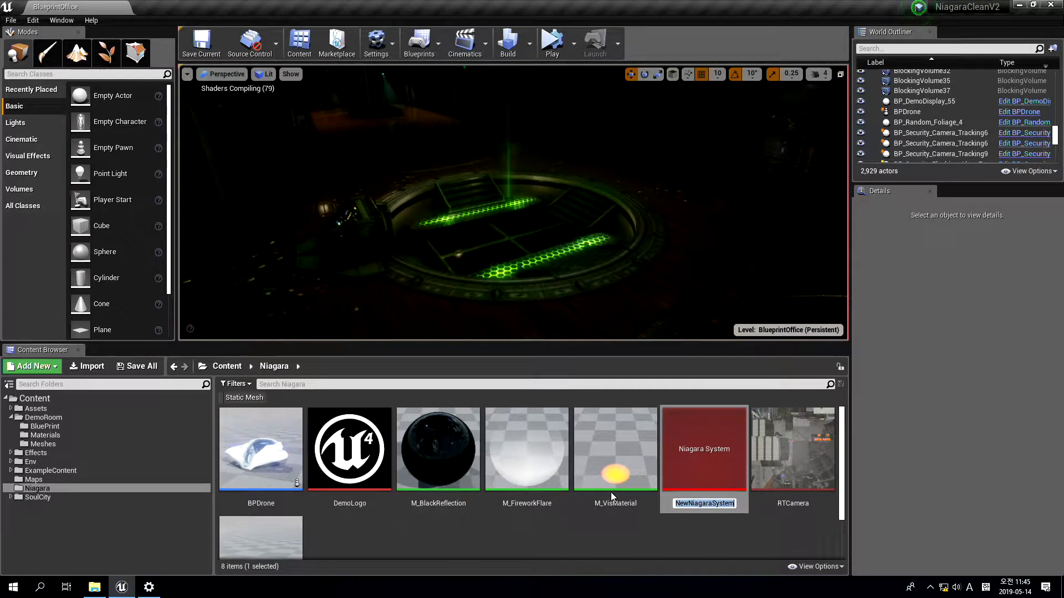
# Name the new Niagara System FX_Explosion
pyautogui.write('FXExplosion')
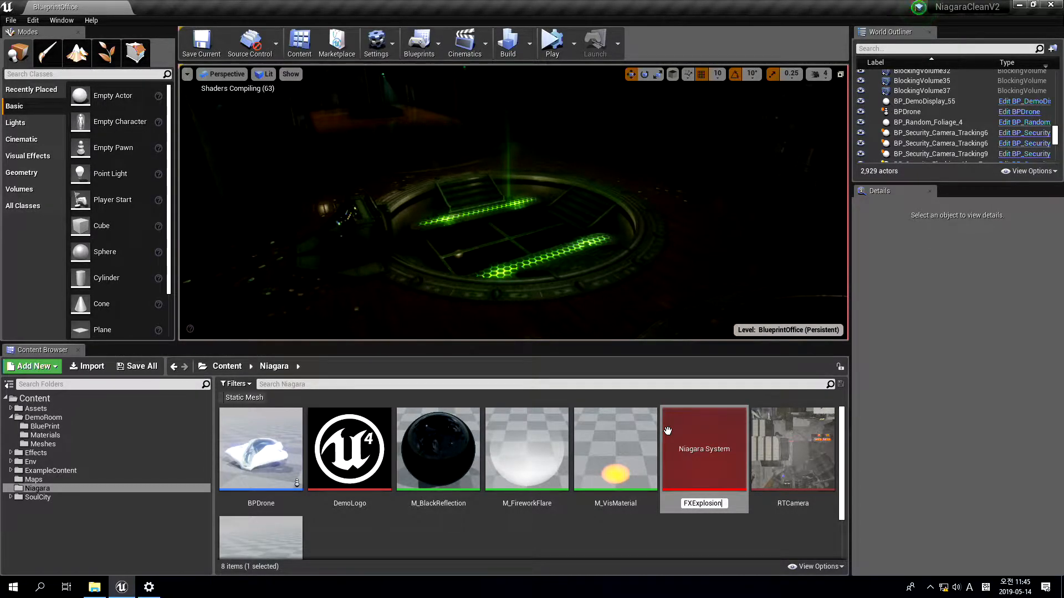
pyautogui.press('Left')
pyautogui.press('Left')
pyautogui.press('Left')
pyautogui.press('Left')
pyautogui.press('Left')
pyautogui.press('Left')
pyautogui.press('Left')
pyautogui.press('Left')
pyautogui.press('Left')
pyautogui.write('_')
pyautogui.press('Return')
# Open the FX_Explosion system for editing and mute the computer's speakers
pyautogui.doubleClick(438, 448)
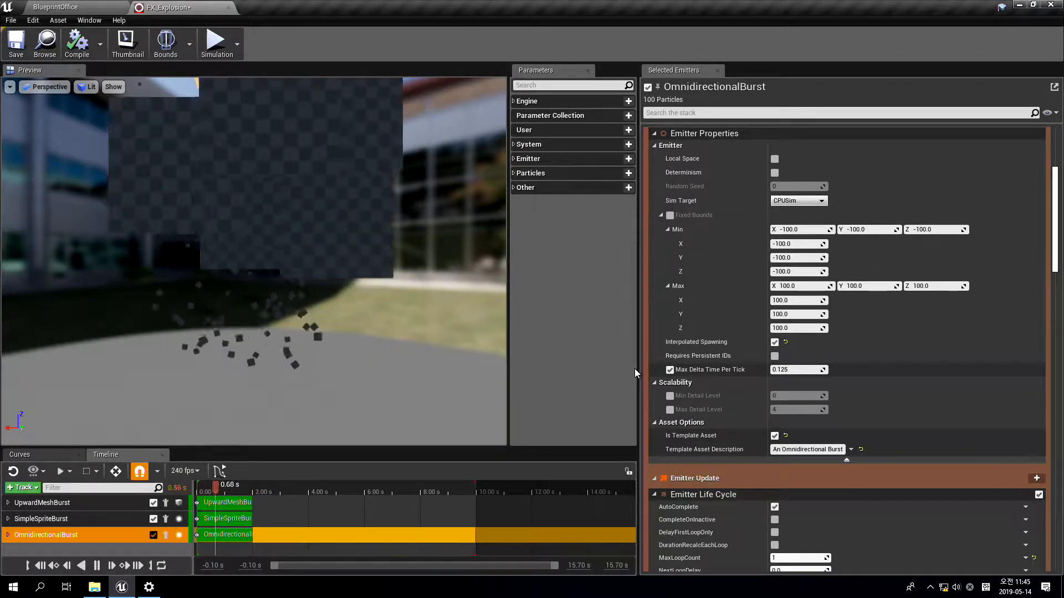
pyautogui.moveTo(409, 278)
pyautogui.mouseDown()
pyautogui.moveTo(409, 310)
pyautogui.moveTo(409, 278)
pyautogui.mouseUp()
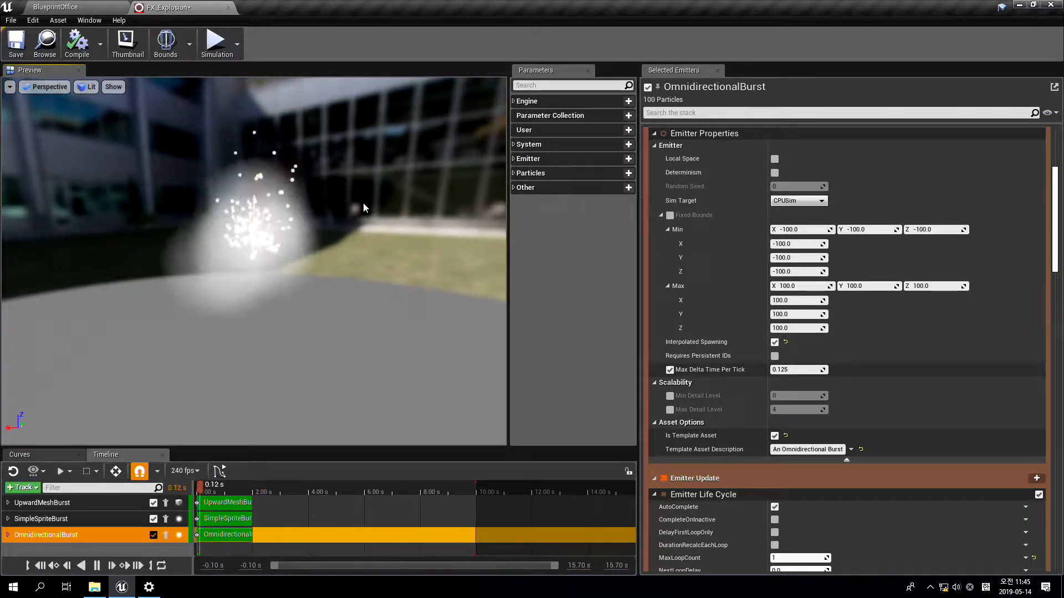
pyautogui.moveTo(318, 298); pyautogui.dragTo(331, 288)
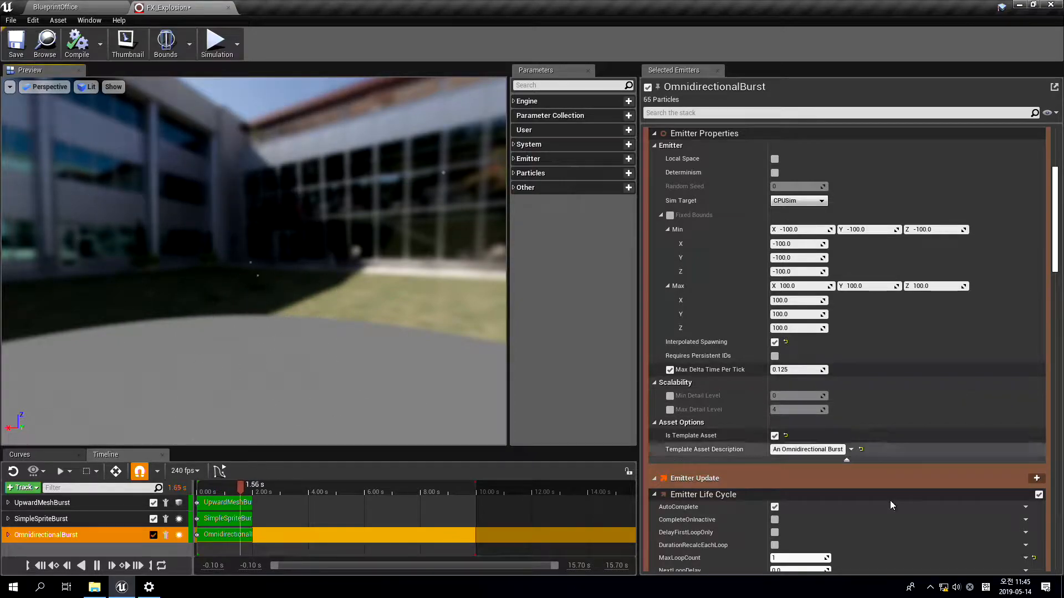
pyautogui.click(956, 587)
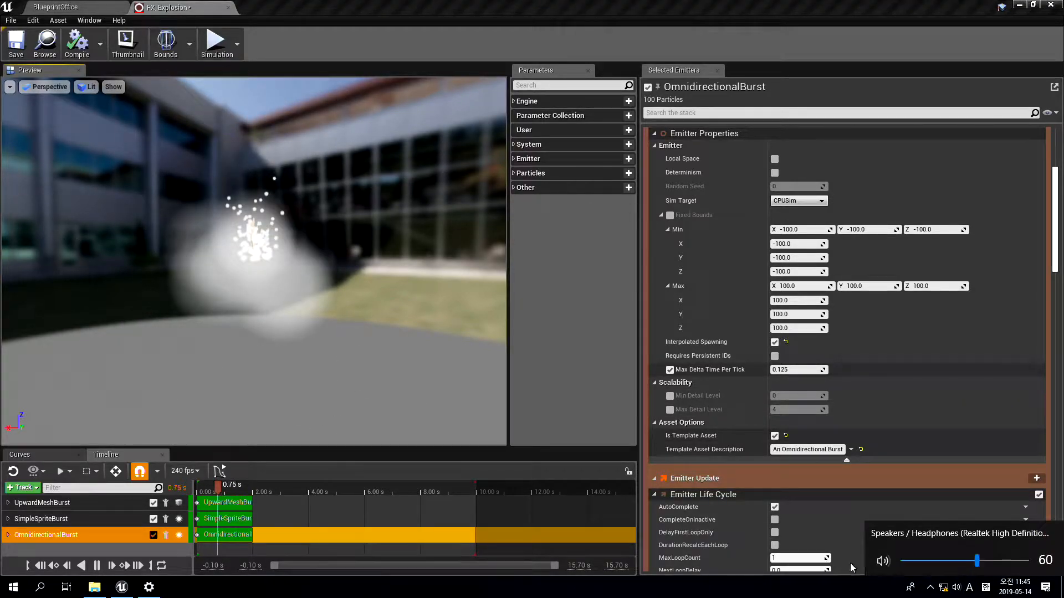
pyautogui.click(882, 562)
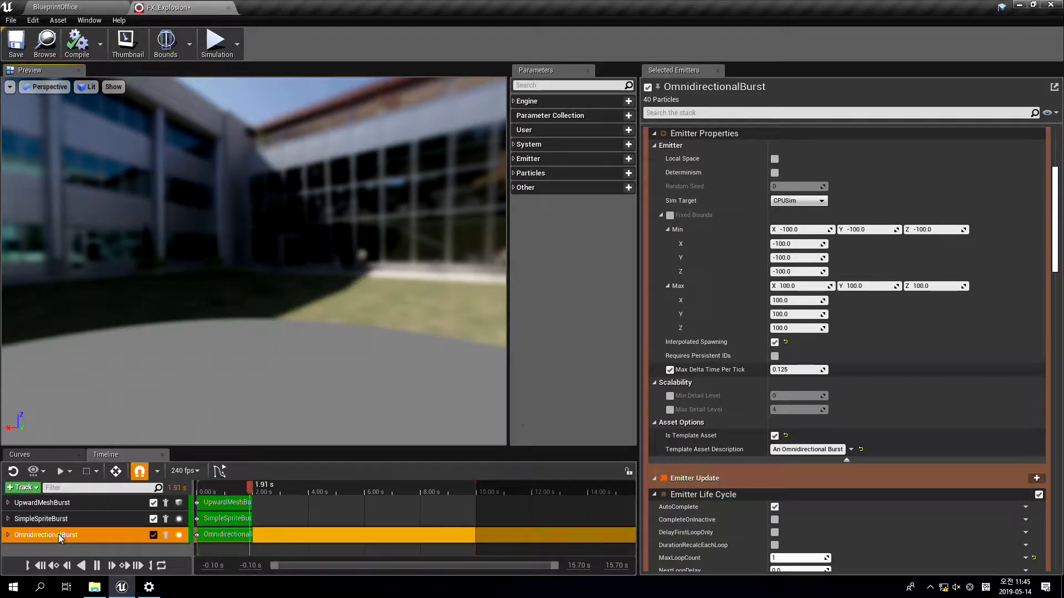
# Collapse the OmnidirectionalBurst emitter's property and module details from Emitter Properties through Add Velocity from Point
pyautogui.scroll(3, 872, 197)
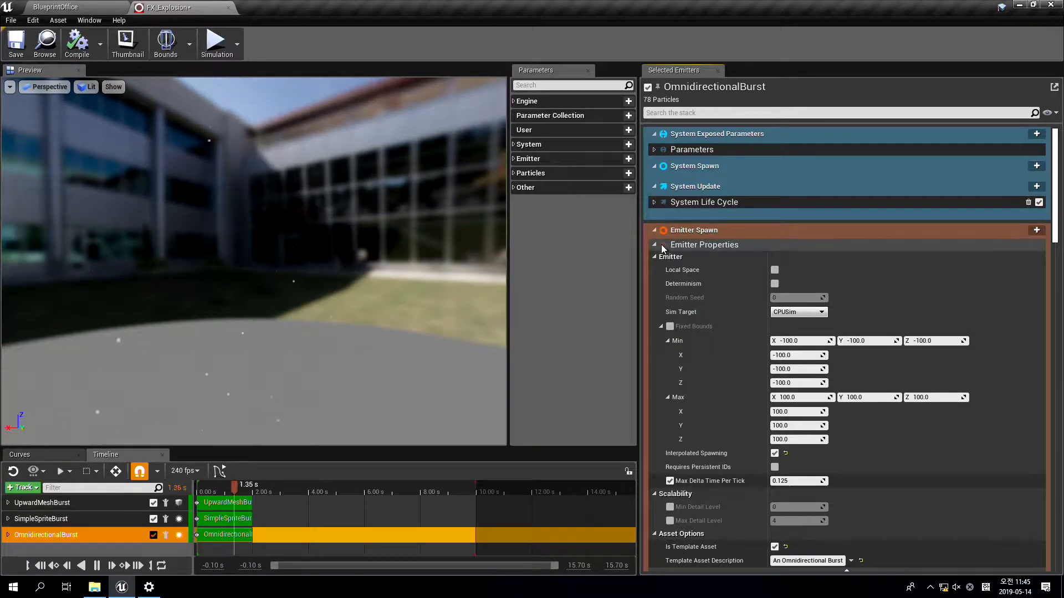
pyautogui.click(655, 244)
pyautogui.click(654, 281)
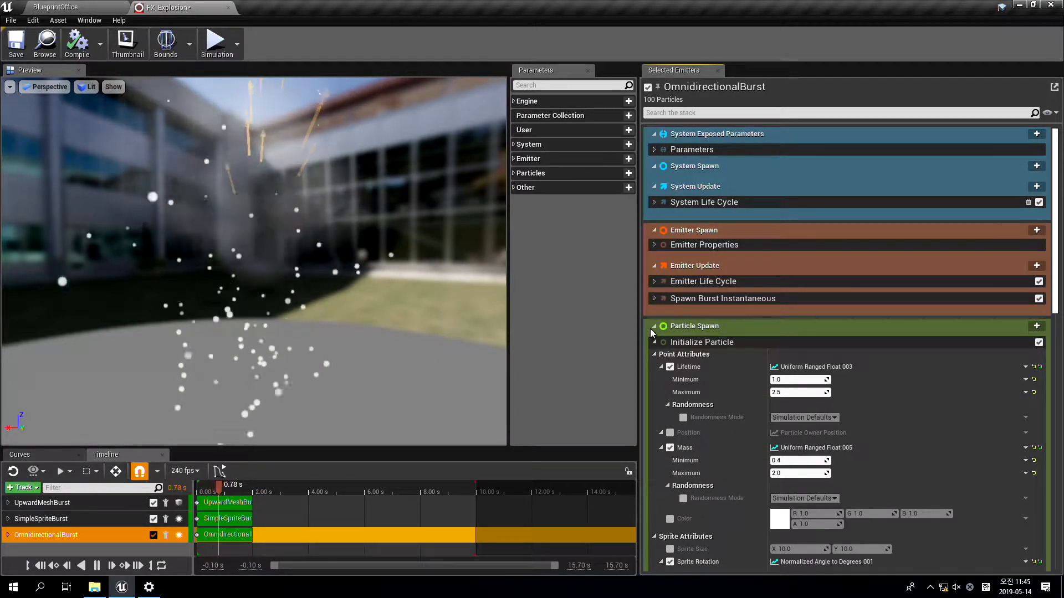
pyautogui.click(654, 342)
pyautogui.click(655, 361)
pyautogui.scroll(-1, 654, 354)
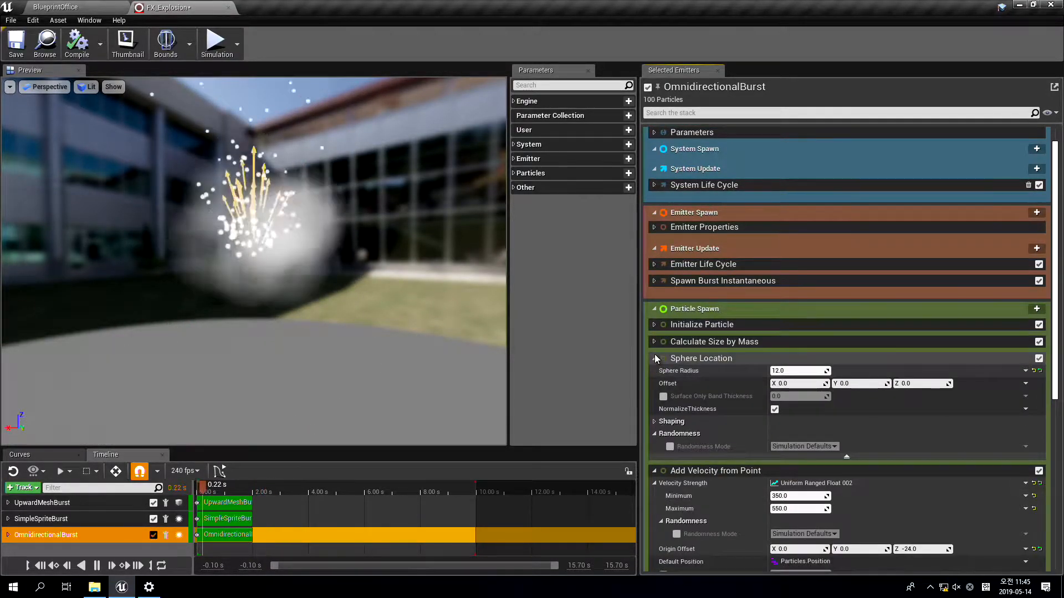
pyautogui.click(654, 358)
pyautogui.click(655, 375)
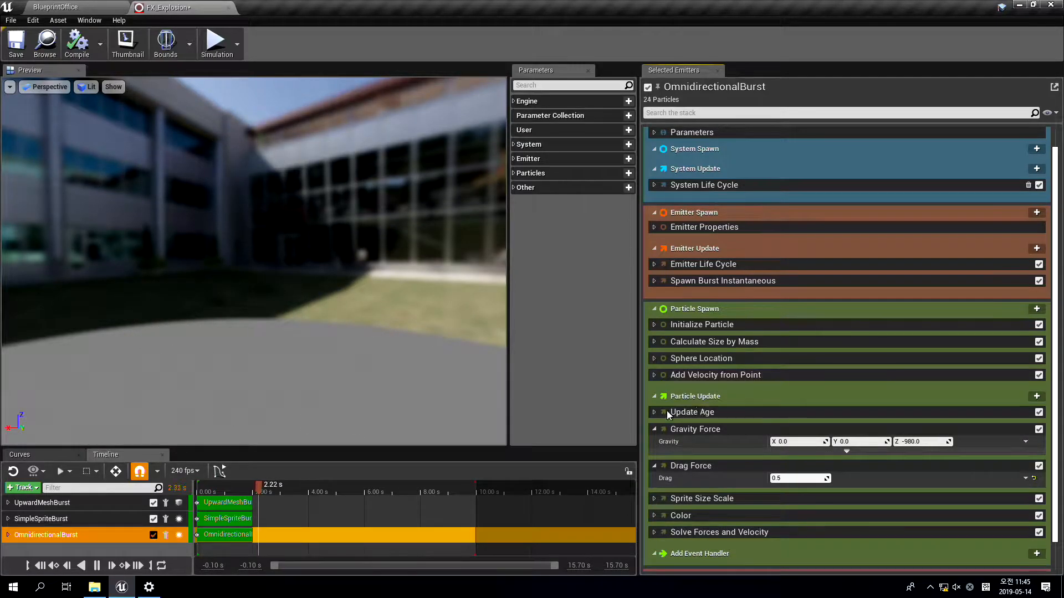
pyautogui.scroll(1, 906, 431)
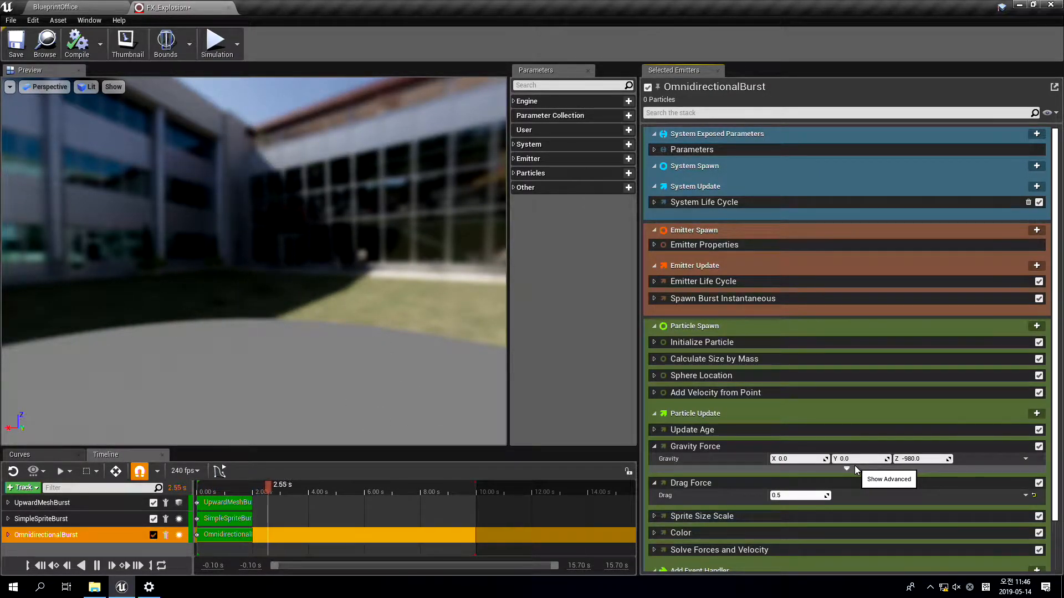
# Examine the module stacks of the UpwardMeshBurst, SimpleSpriteBurst and OmnidirectionalBurst emitters
pyautogui.click(69, 513)
pyautogui.click(77, 503)
pyautogui.click(77, 520)
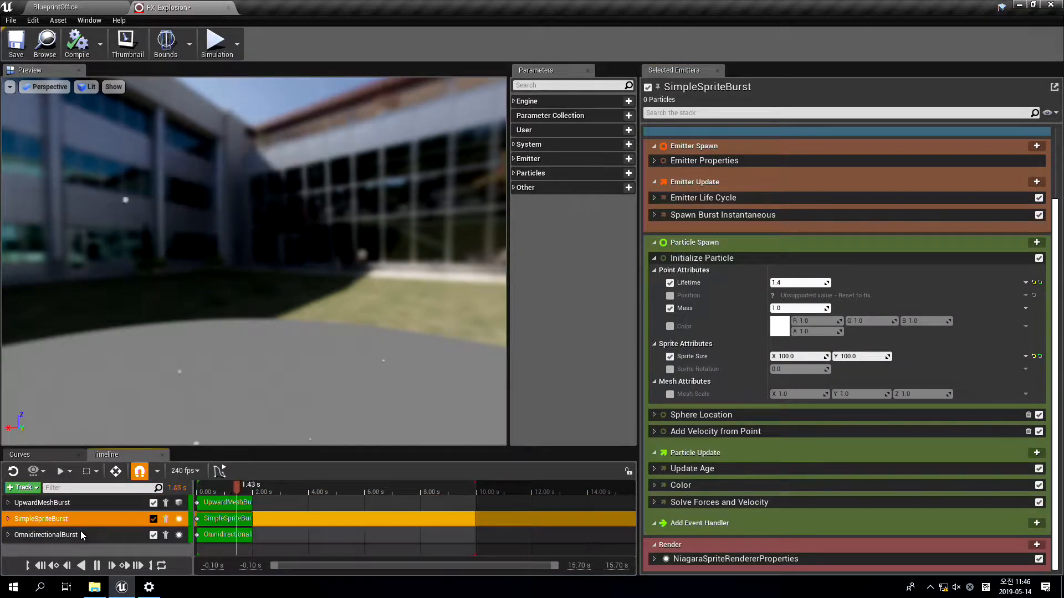
pyautogui.click(81, 532)
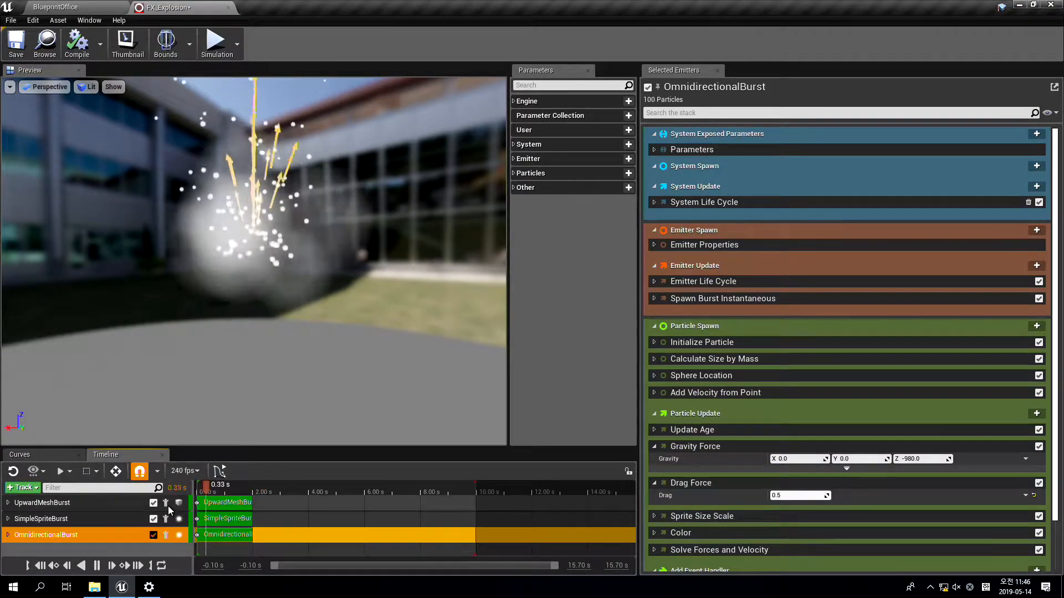
pyautogui.click(86, 519)
pyautogui.click(83, 505)
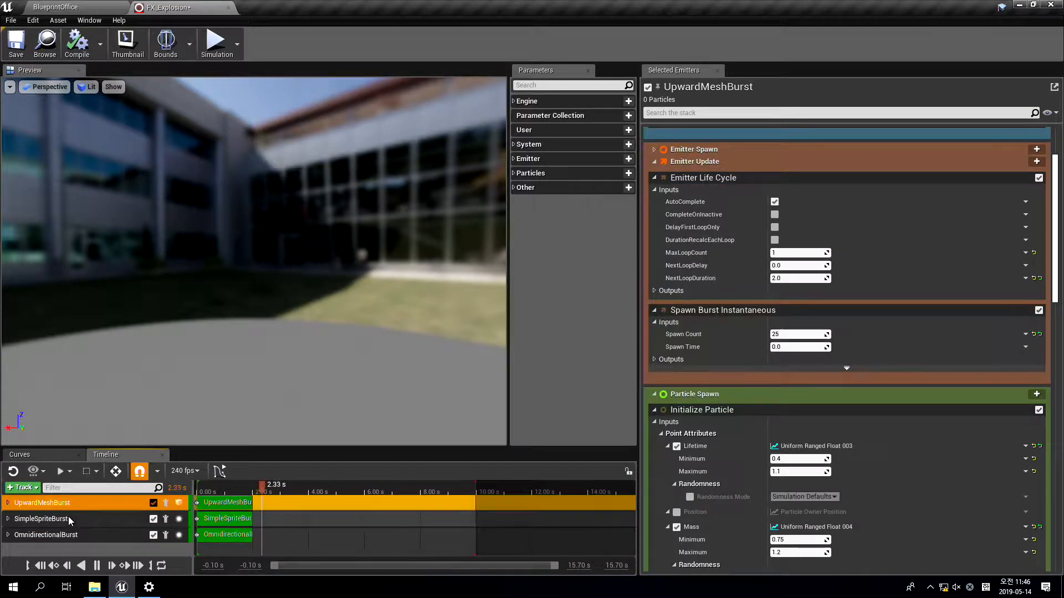
pyautogui.click(68, 518)
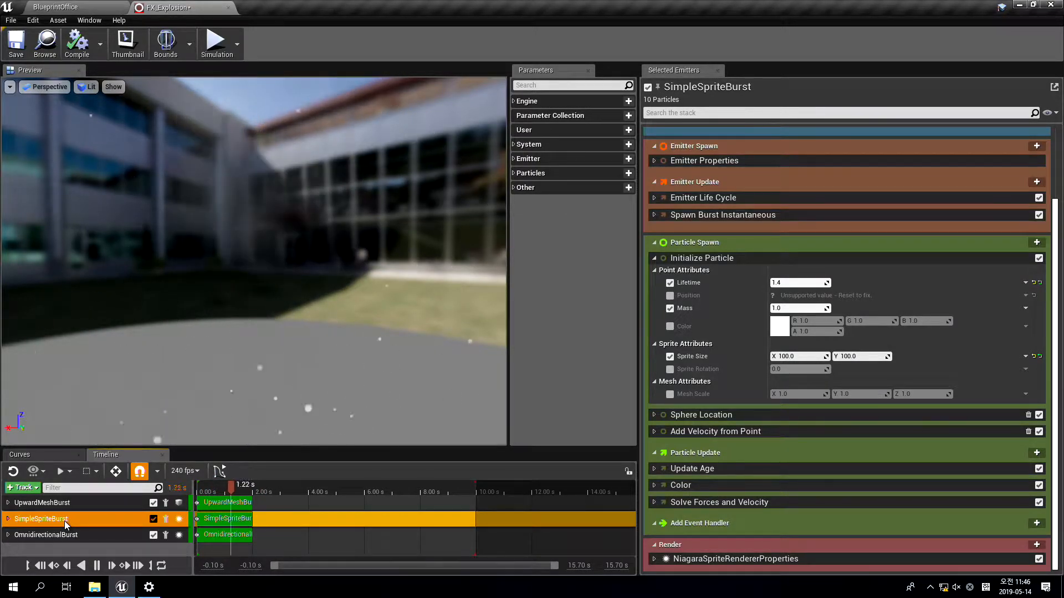
pyautogui.click(55, 533)
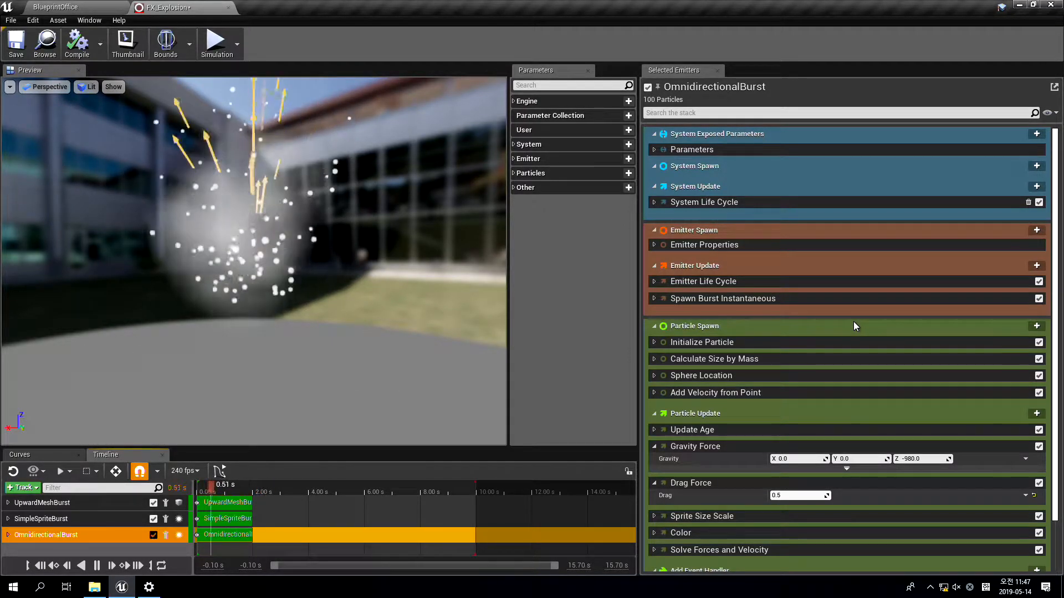
# Hold the explosion preview at 0.45 s and set OmnidirectionalBurst's maximum particle lifetime in Initialize Particle to 3.0
pyautogui.click(205, 492)
pyautogui.moveTo(209, 492)
pyautogui.mouseDown()
pyautogui.moveTo(227, 492)
pyautogui.moveTo(209, 492)
pyautogui.mouseUp()
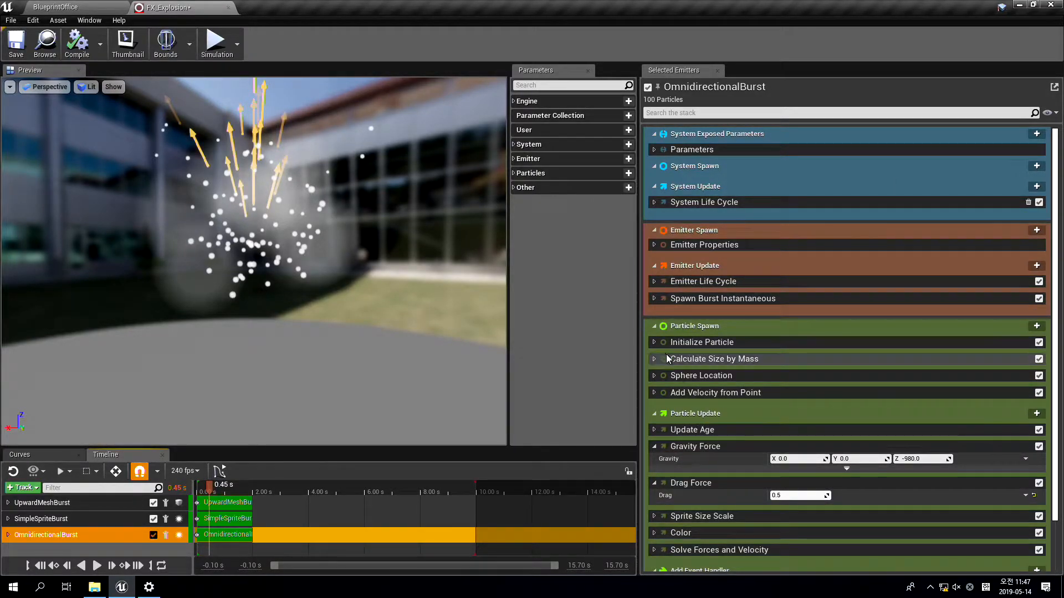
pyautogui.click(654, 343)
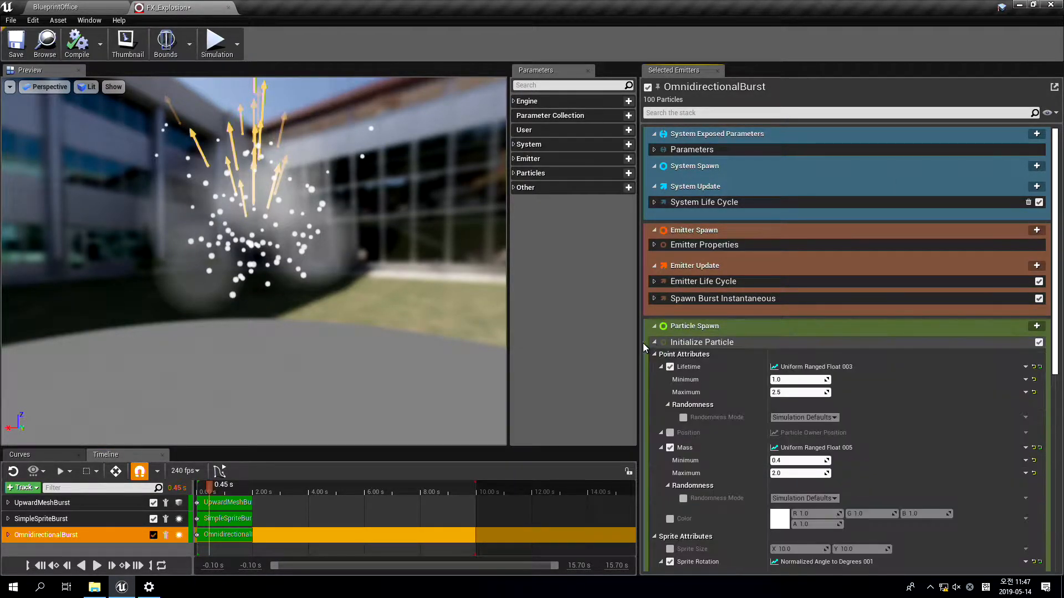
pyautogui.click(786, 393)
pyautogui.write('3')
pyautogui.press('Return')
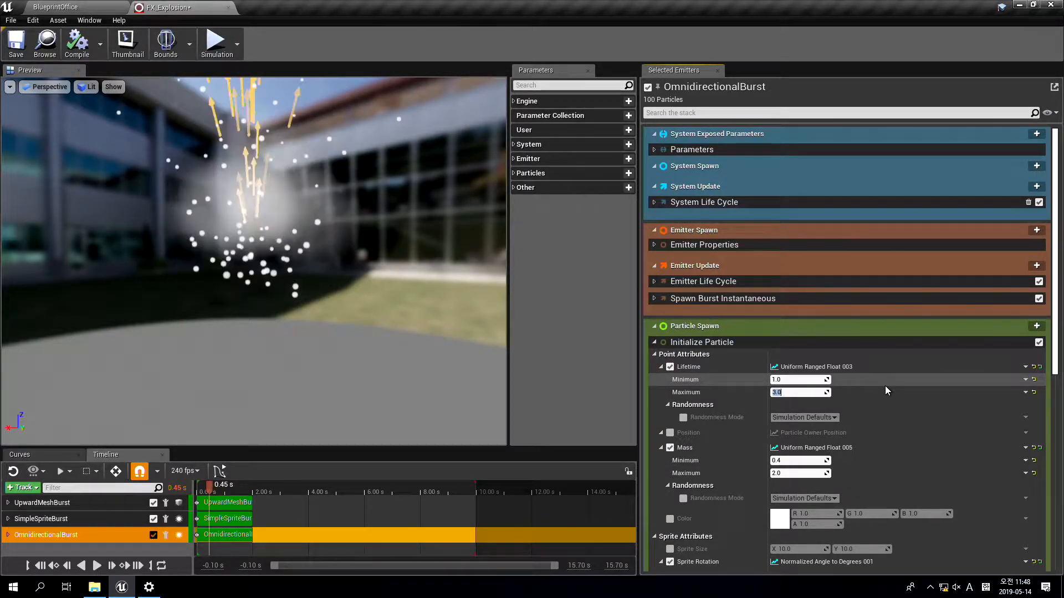
# Undo the last change to OmnidirectionalBurst's maximum particle lifetime
pyautogui.hotkey('ctrl', 'z')
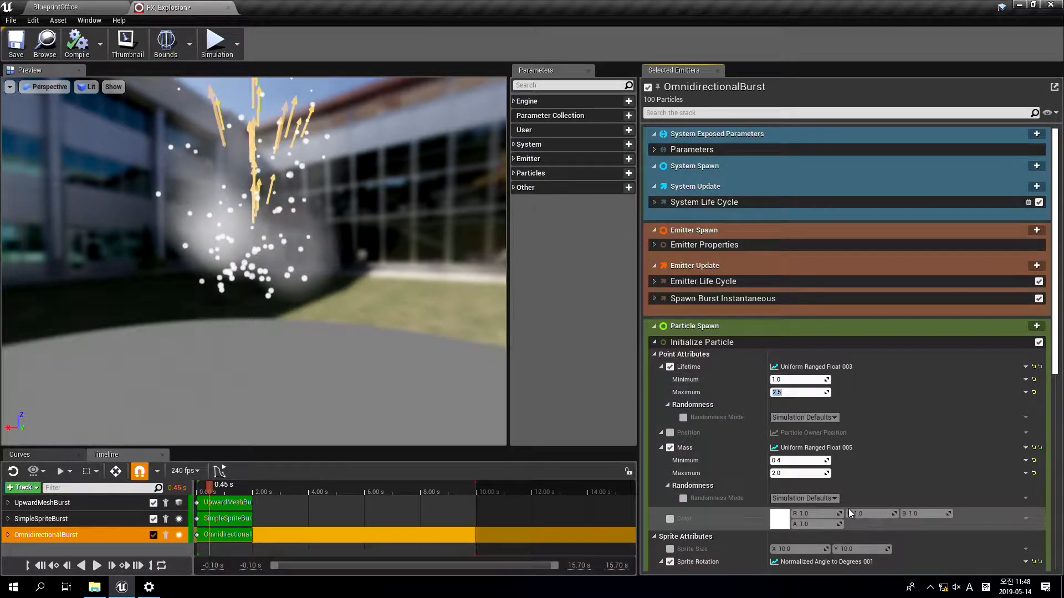
# Try maximum Mass values of 20 and 1 in OmnidirectionalBurst's Initialize Particle module and return it to 2.0
pyautogui.click(800, 475)
pyautogui.write('20')
pyautogui.press('Return')
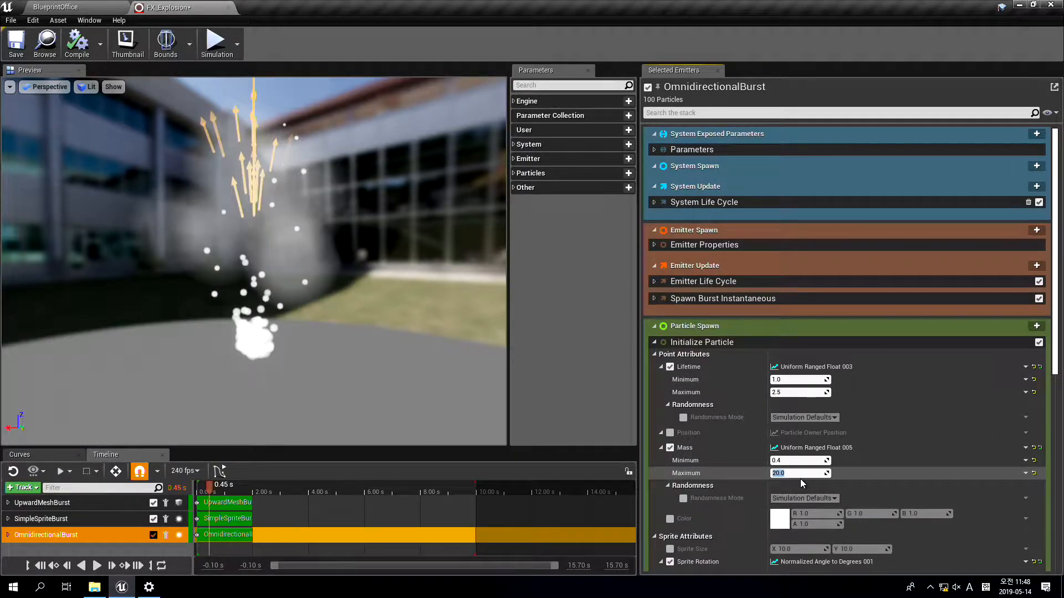
pyautogui.write('1')
pyautogui.press('Return')
pyautogui.write('2')
pyautogui.press('Return')
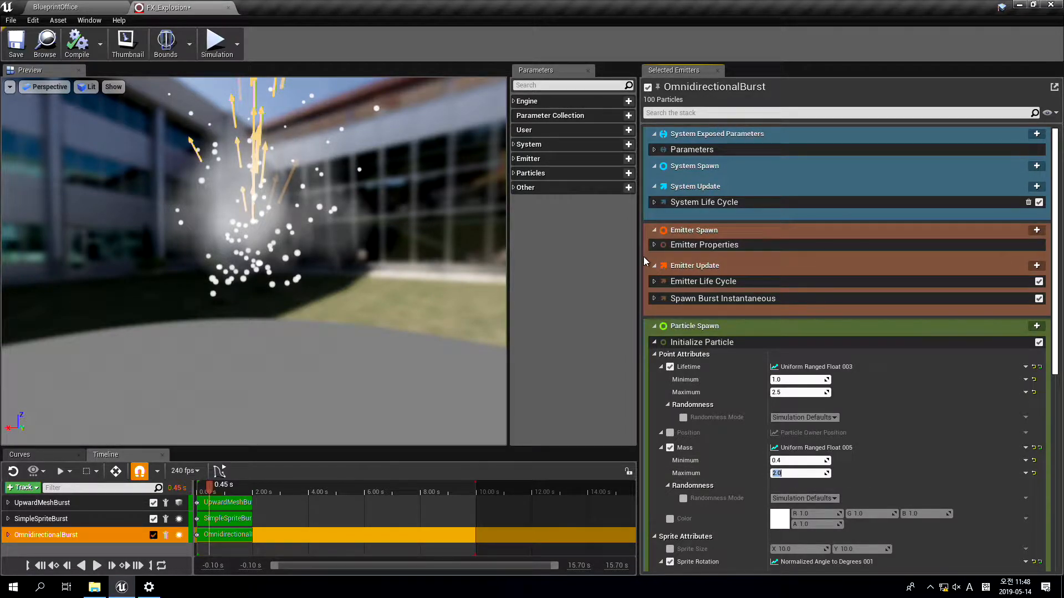
# Enable Determinism in the Emitter Properties of the OmnidirectionalBurst and SimpleSpriteBurst emitters
pyautogui.click(653, 246)
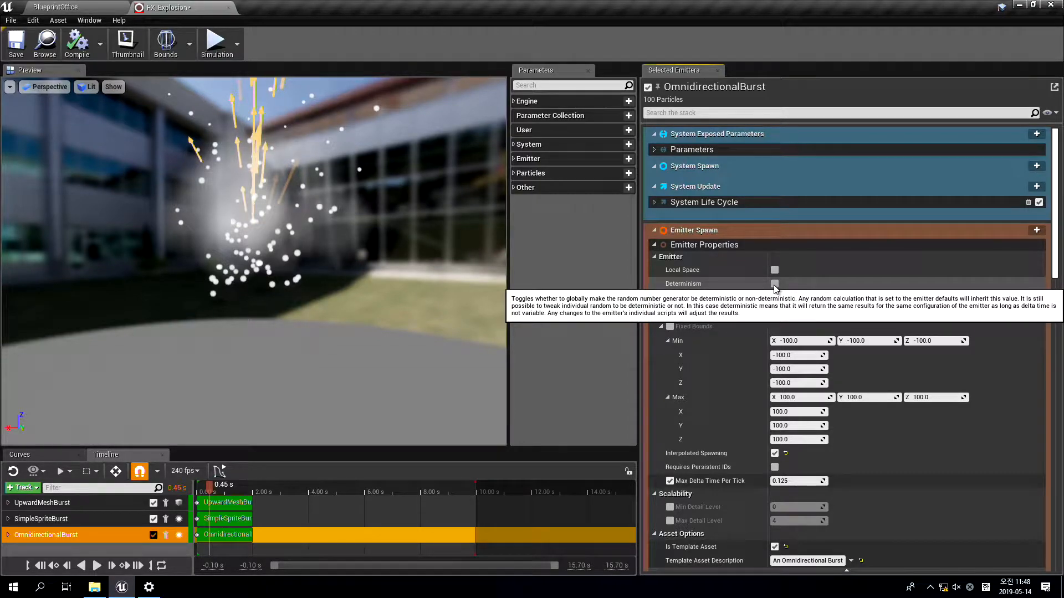
pyautogui.click(774, 284)
pyautogui.click(78, 519)
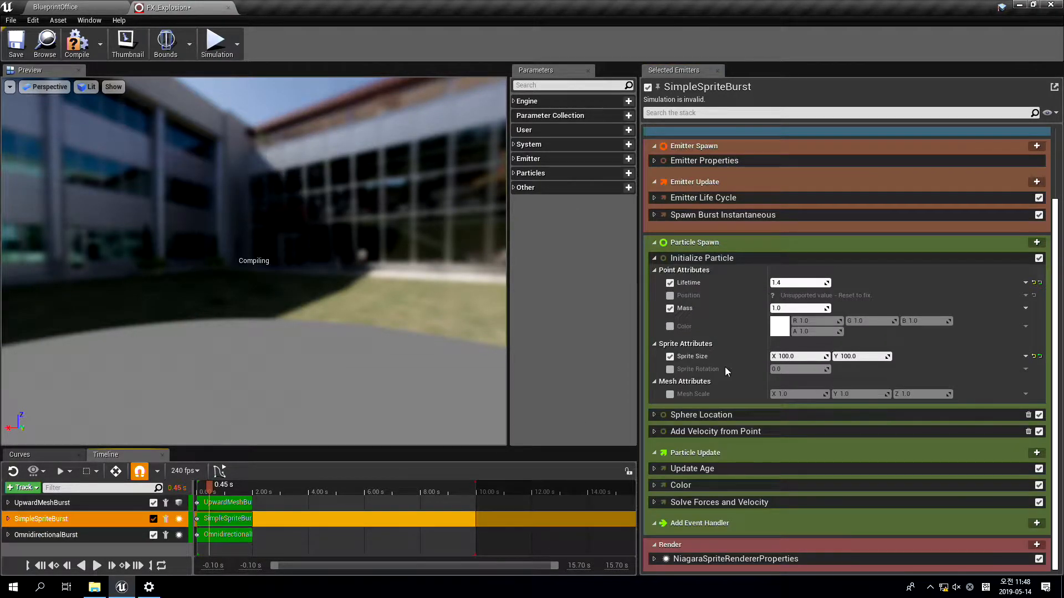
pyautogui.scroll(2, 667, 214)
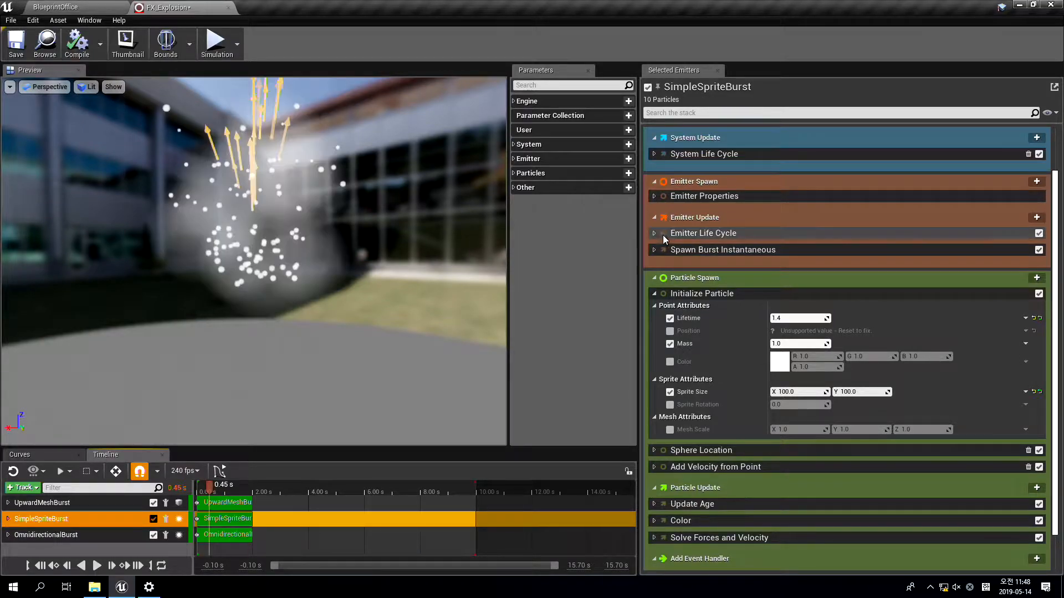
pyautogui.click(654, 197)
pyautogui.click(775, 235)
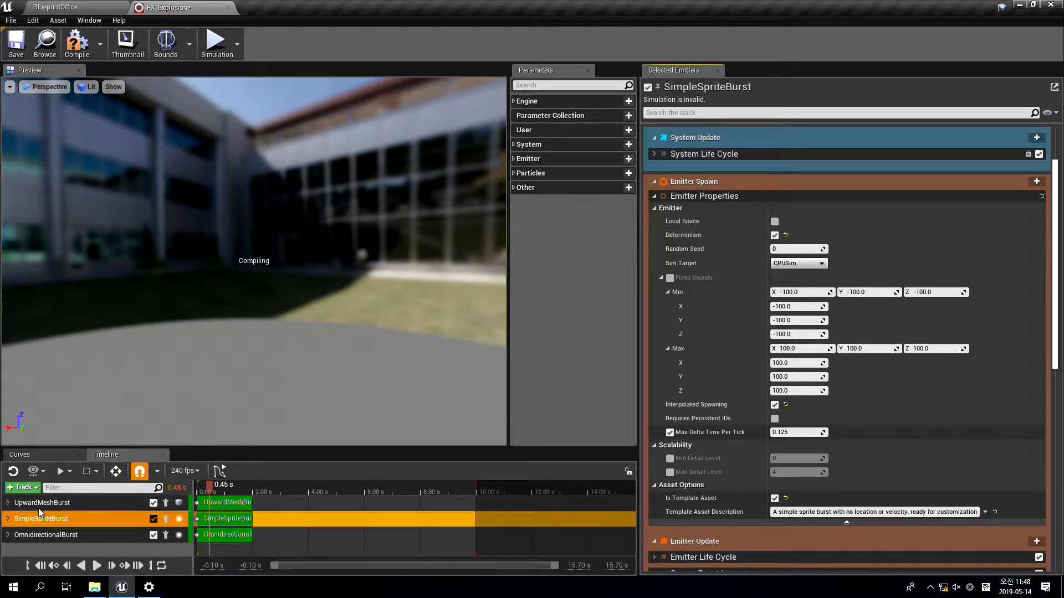
# Enable Determinism in the UpwardMeshBurst emitter's properties and scrub the explosion preview to 0.44 s
pyautogui.click(42, 502)
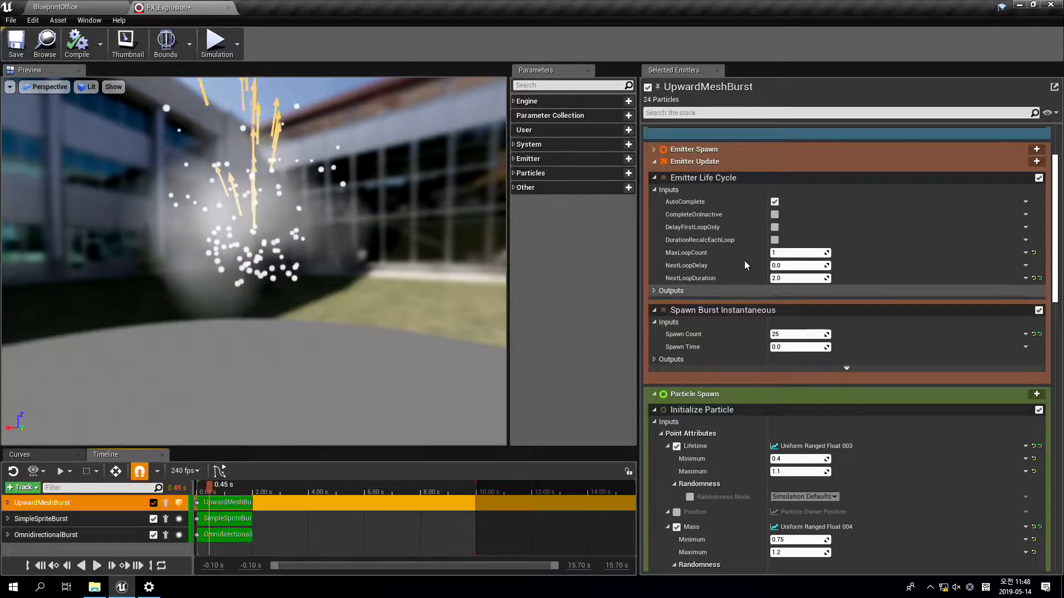
pyautogui.scroll(3, 672, 216)
pyautogui.click(653, 203)
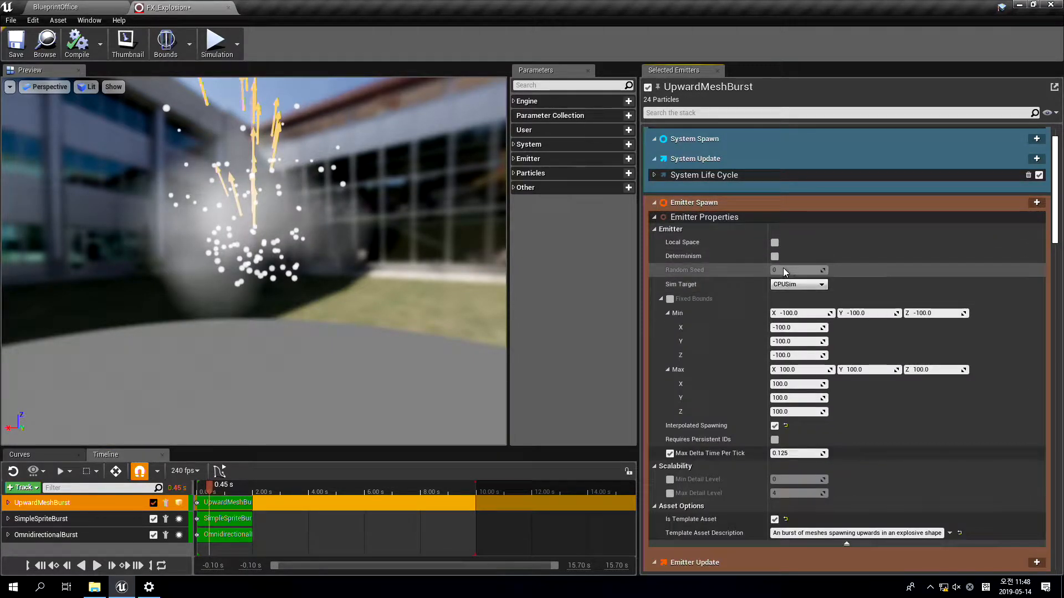
pyautogui.click(774, 256)
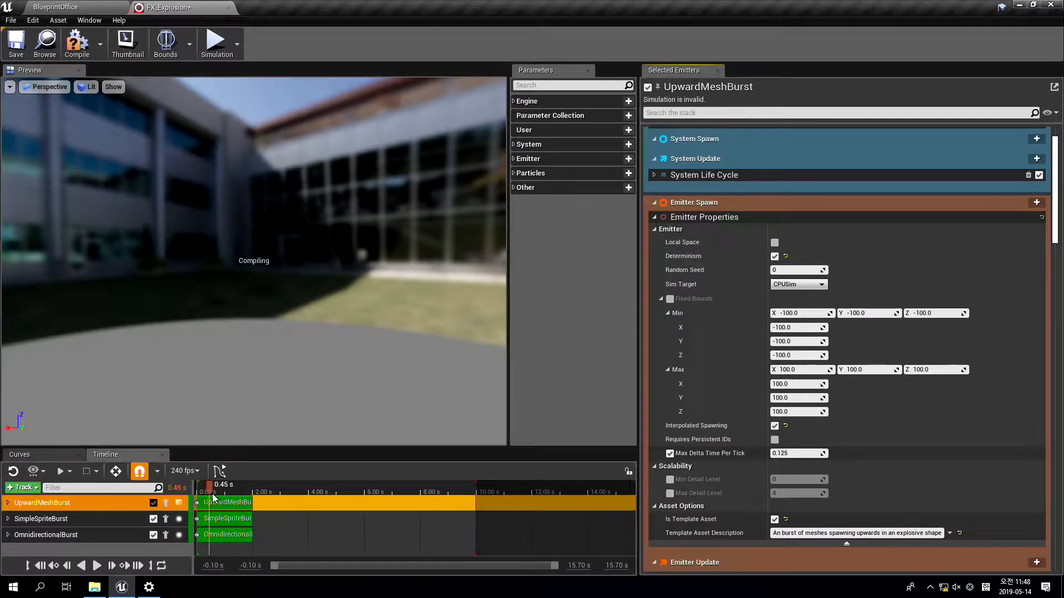
pyautogui.moveTo(210, 491); pyautogui.dragTo(246, 489)
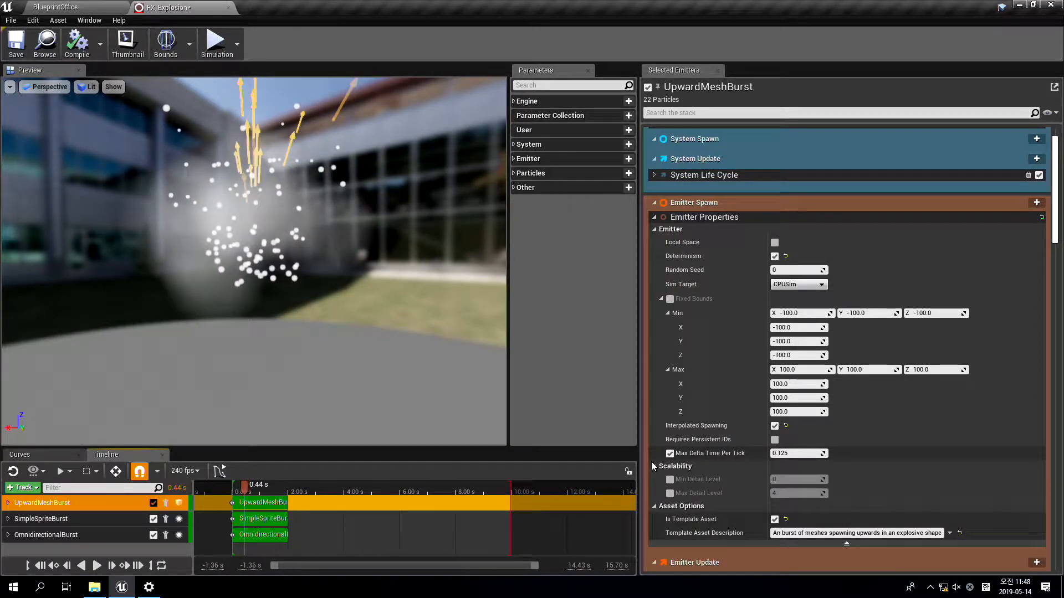
# Try a maximum Velocity Strength of 100 in OmnidirectionalBurst's Add Velocity from Point module, and set it to 1000
pyautogui.click(46, 535)
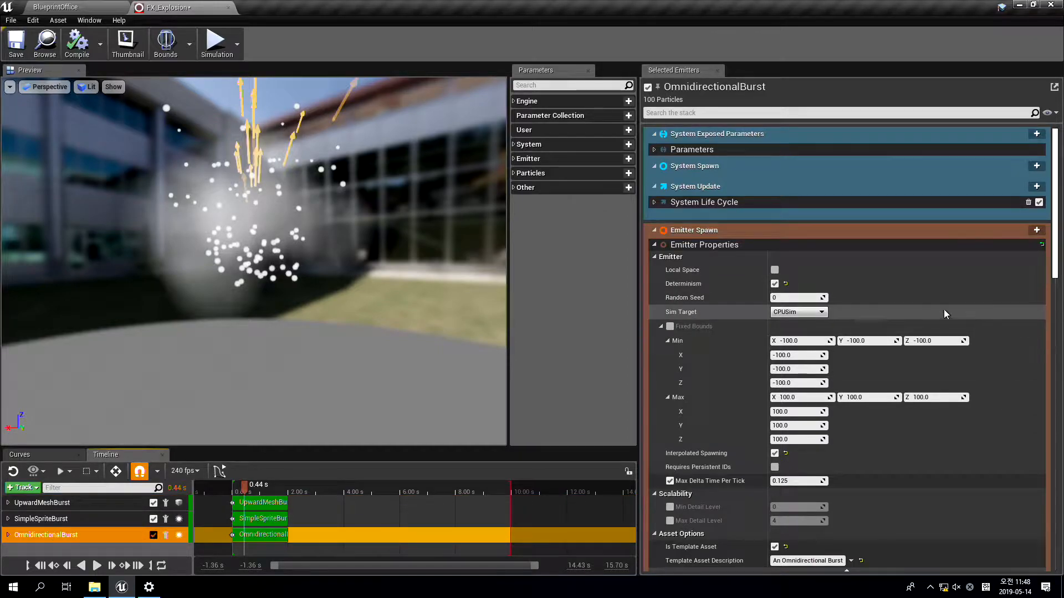
pyautogui.scroll(-6, 840, 369)
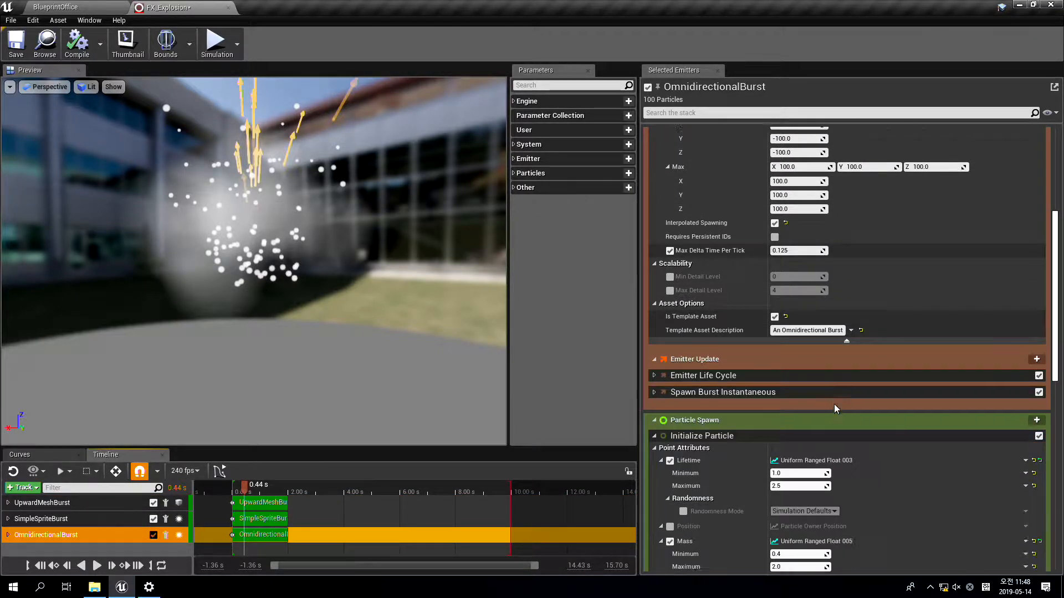
pyautogui.scroll(-11, 835, 409)
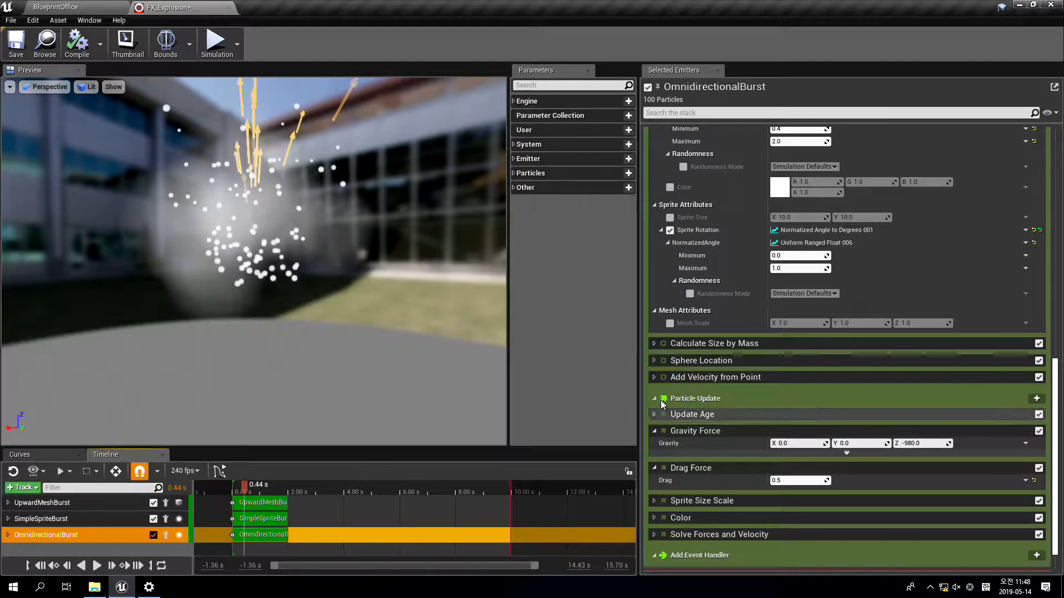
pyautogui.click(655, 377)
pyautogui.click(798, 415)
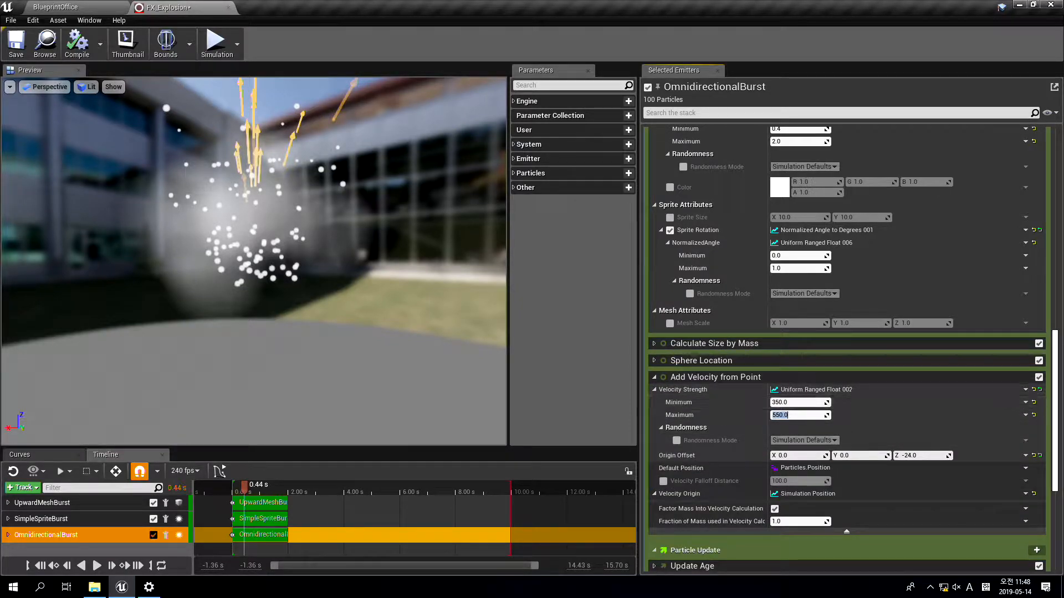
pyautogui.press('Return')
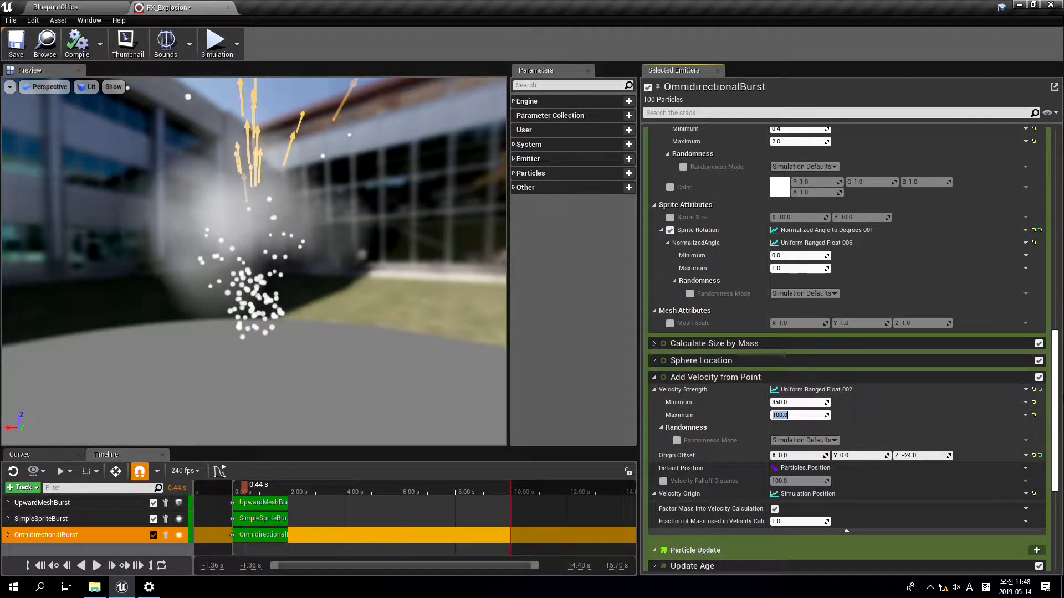
pyautogui.press('Return')
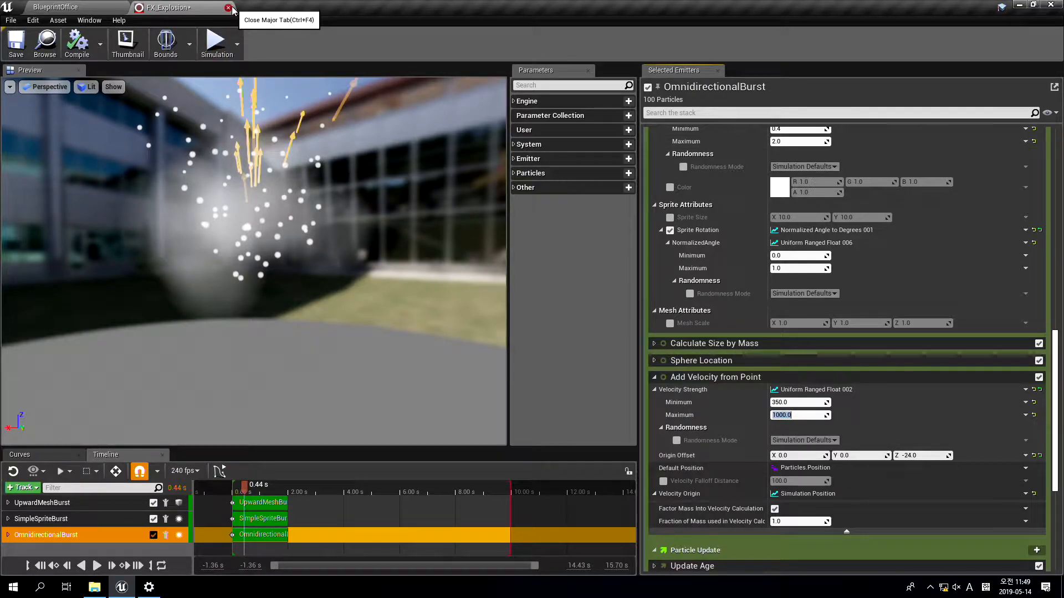
# Collapse OmnidirectionalBurst's Emitter Properties and its Particle Spawn modules through Add Velocity from Point, plus the Gravity Force module
pyautogui.scroll(-5, 912, 482)
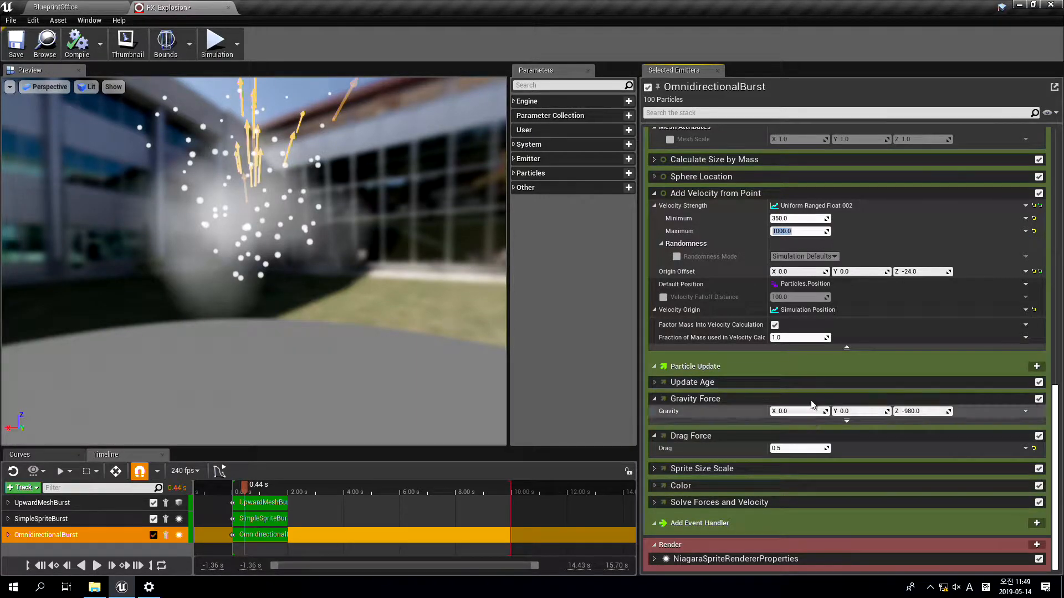
pyautogui.scroll(8, 810, 212)
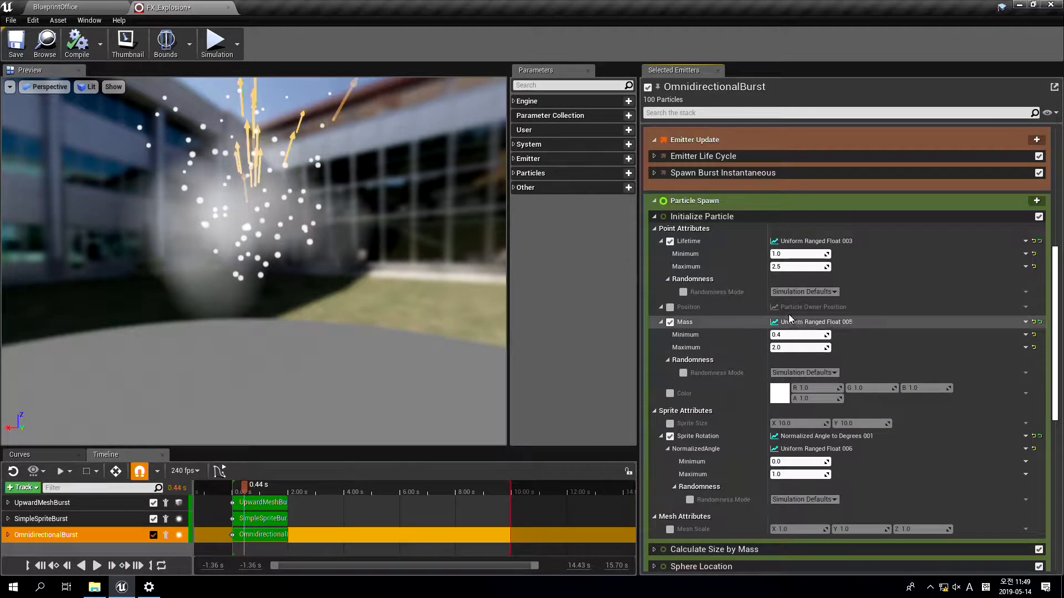
pyautogui.scroll(8, 760, 255)
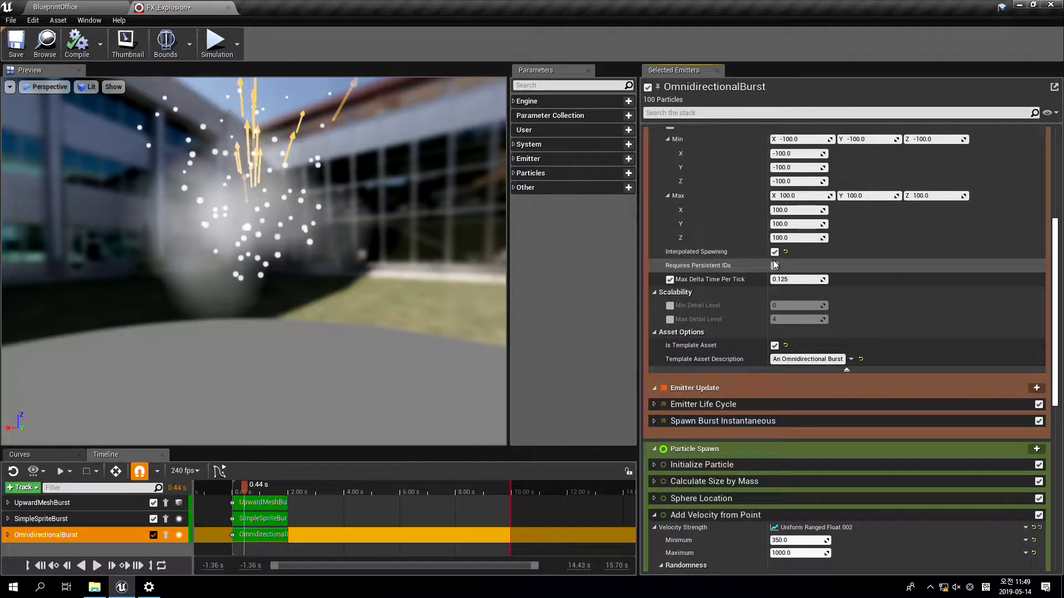
pyautogui.scroll(1, 772, 265)
pyautogui.click(653, 244)
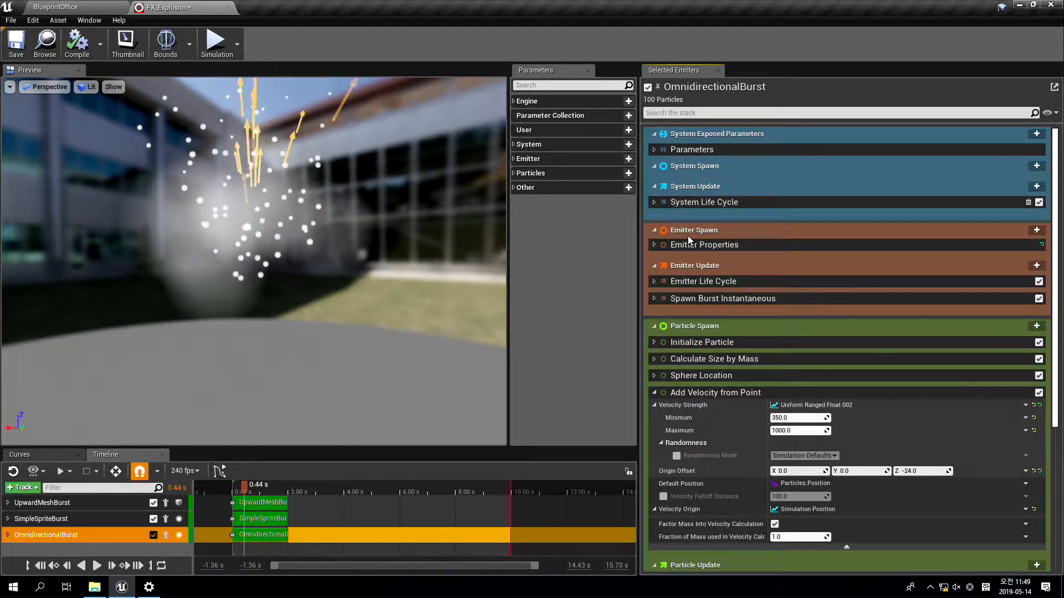
pyautogui.scroll(-4, 755, 148)
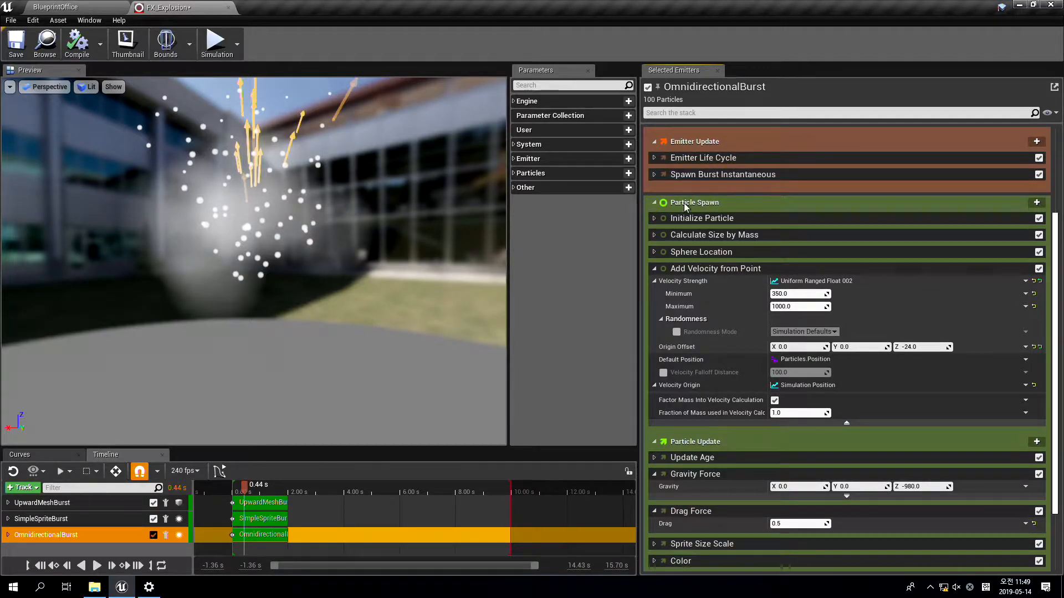
pyautogui.click(653, 269)
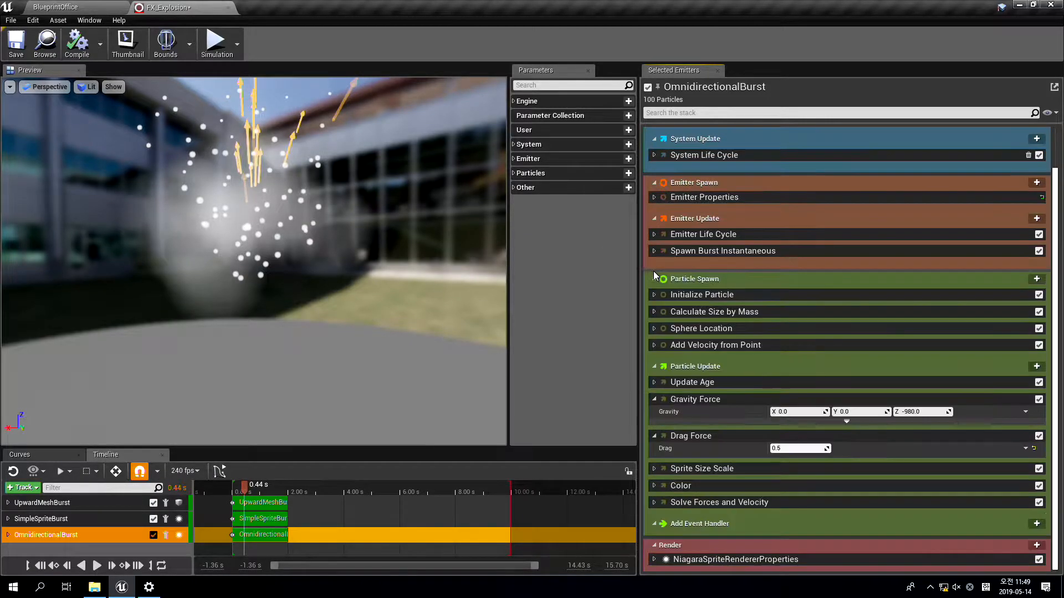
pyautogui.click(654, 399)
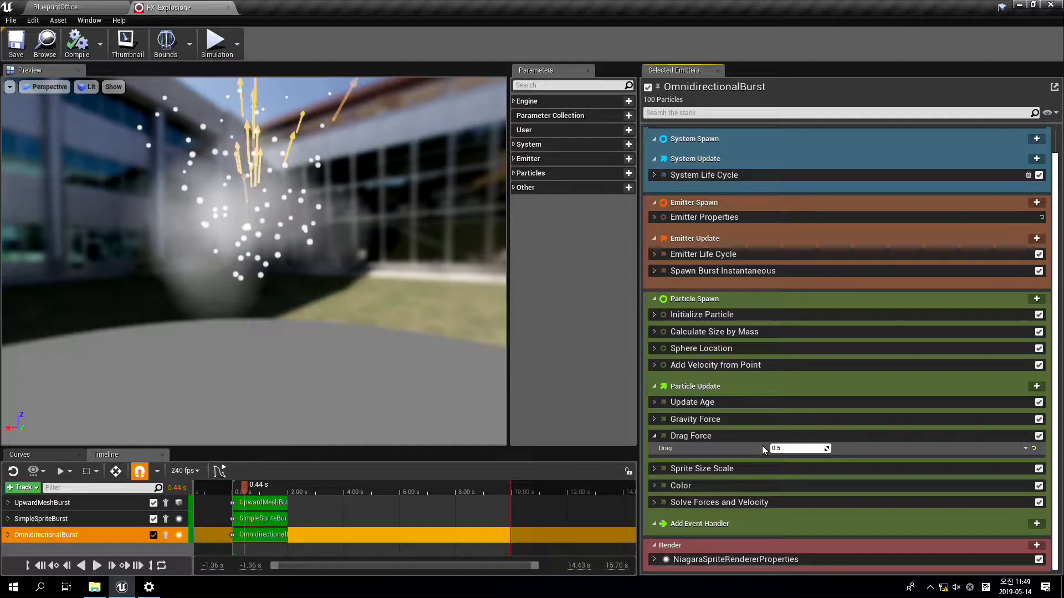
# Examine the order of OmnidirectionalBurst's stack groups and modules, from the system settings down to Render
pyautogui.scroll(1, 799, 207)
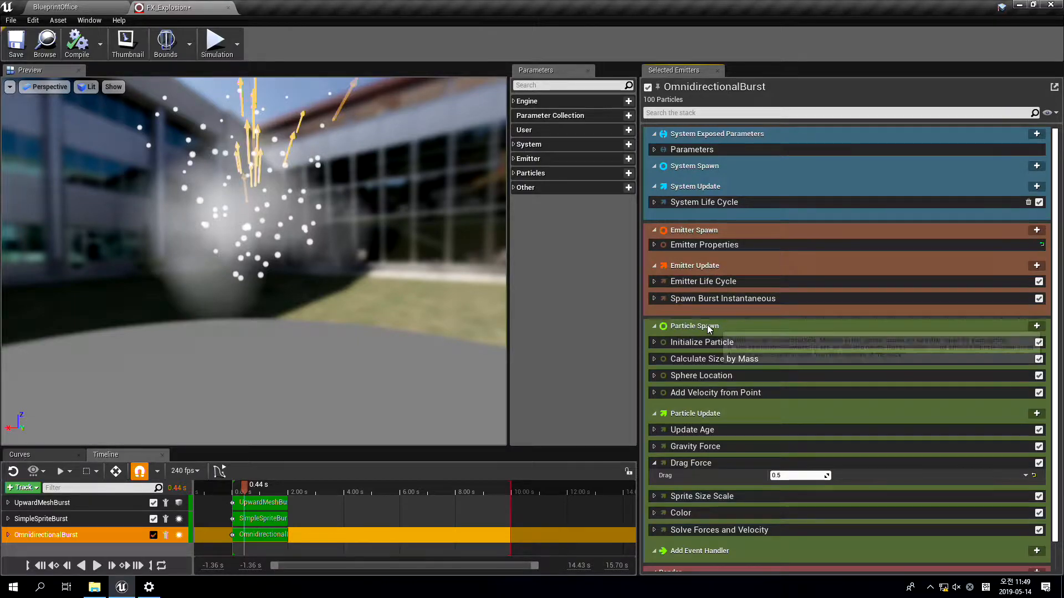
pyautogui.scroll(-1, 792, 437)
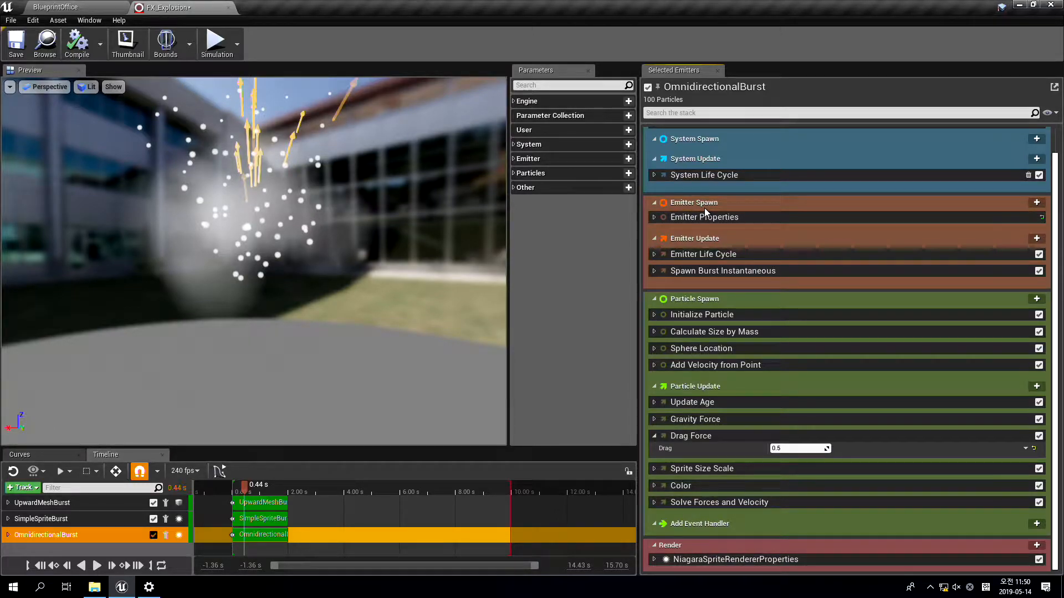
pyautogui.scroll(1, 702, 208)
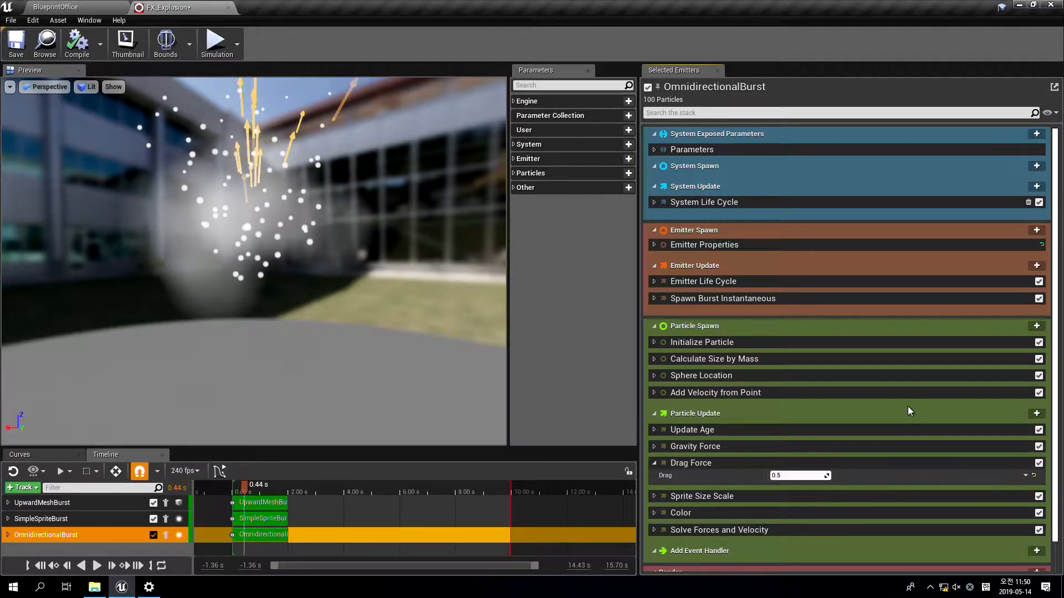
pyautogui.scroll(-1, 749, 347)
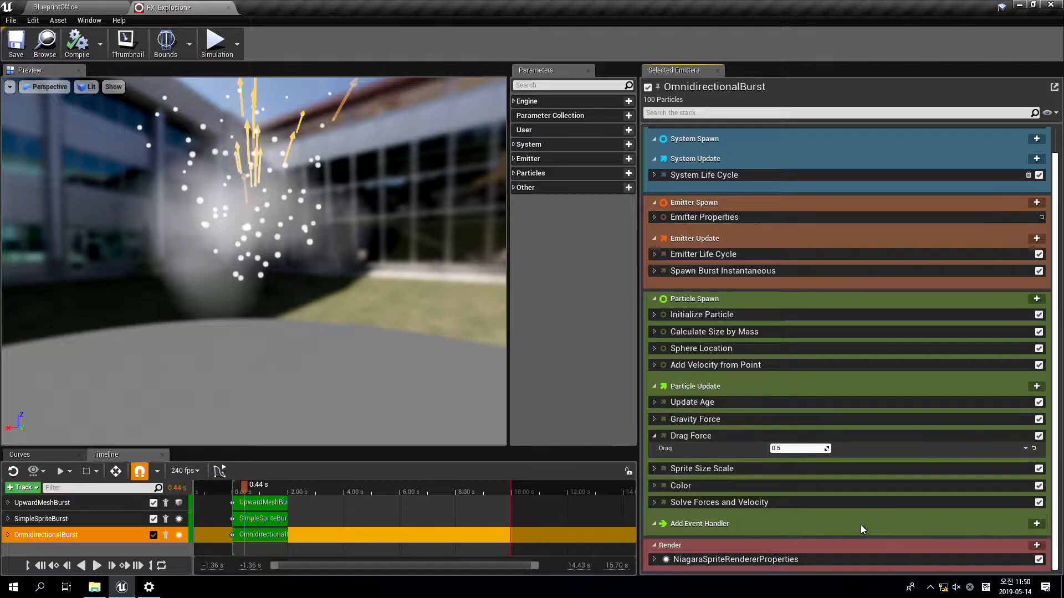
pyautogui.scroll(1, 836, 424)
pyautogui.scroll(1, 851, 390)
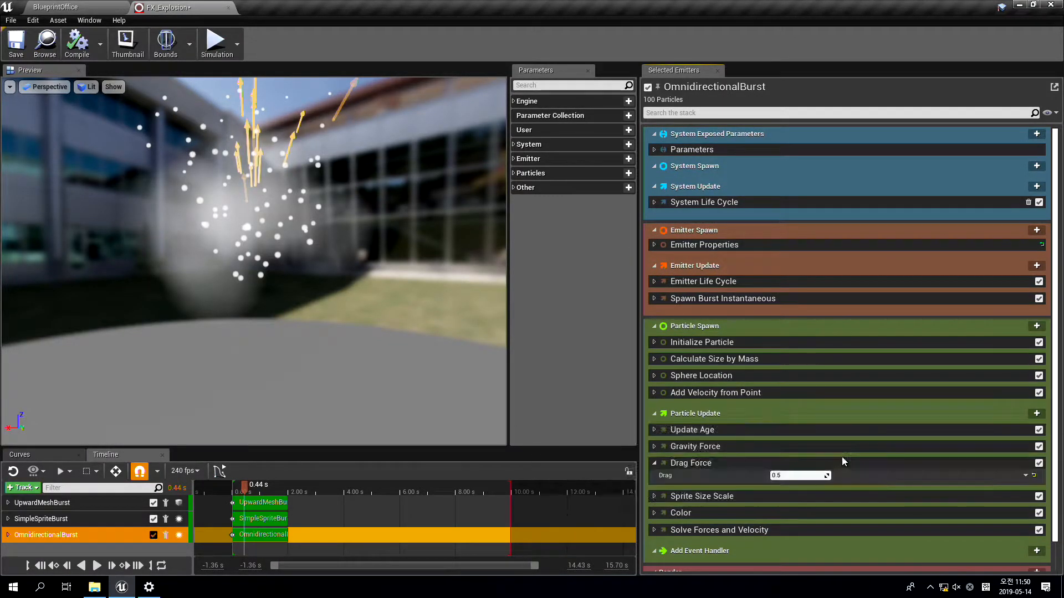
pyautogui.scroll(-2, 807, 481)
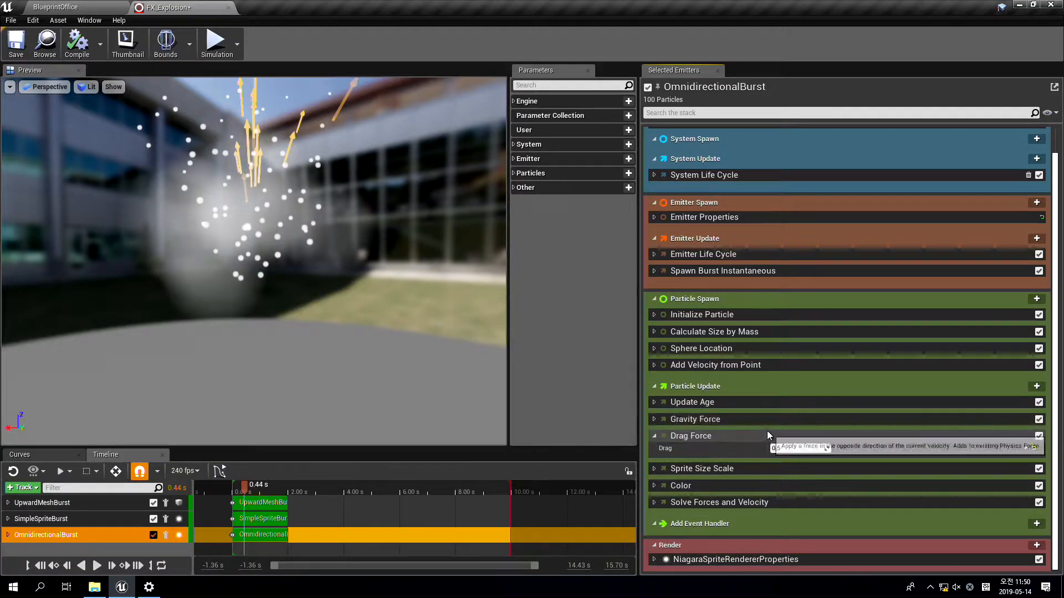
# Open the Gravity Force module's script and examine its node graph from the InputMap to the Output Module
pyautogui.doubleClick(801, 421)
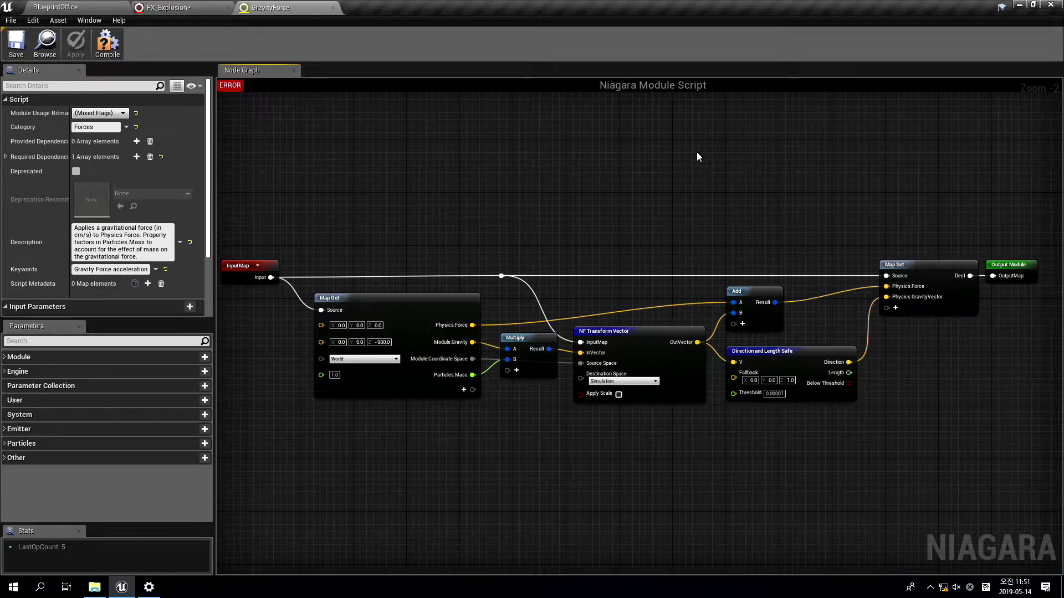
pyautogui.scroll(5, 474, 310)
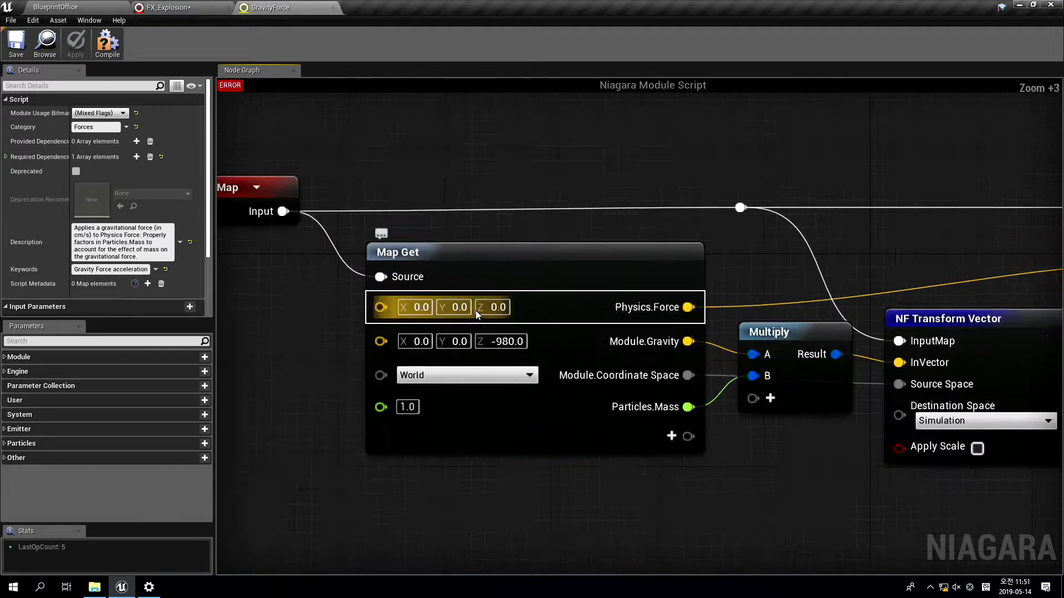
pyautogui.scroll(1, 474, 310)
pyautogui.moveTo(706, 533); pyautogui.dragTo(779, 492, button='right')
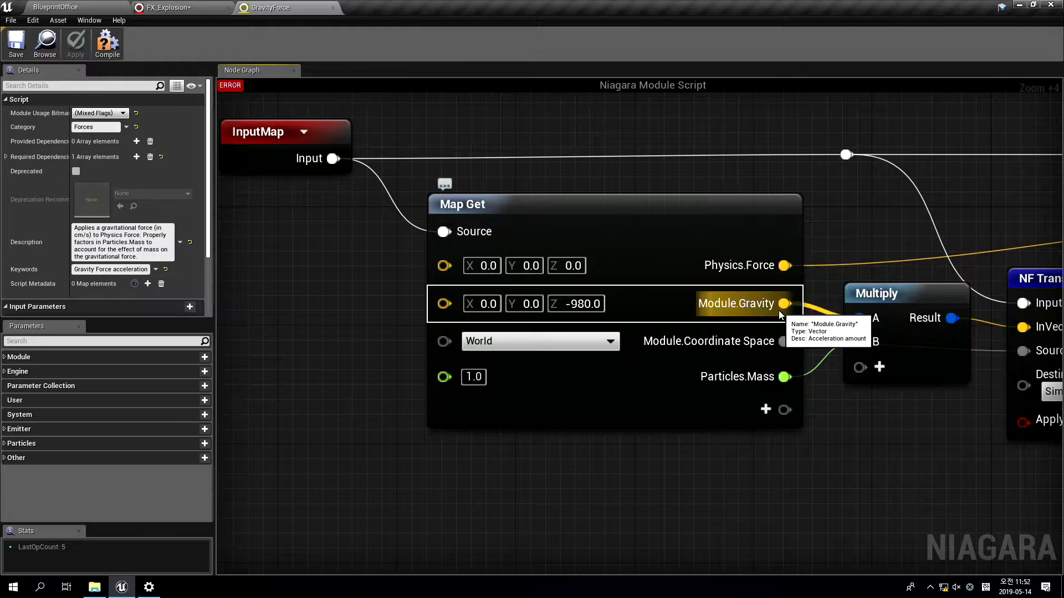
pyautogui.moveTo(893, 396); pyautogui.dragTo(464, 424, button='right')
pyautogui.scroll(-8, 464, 424)
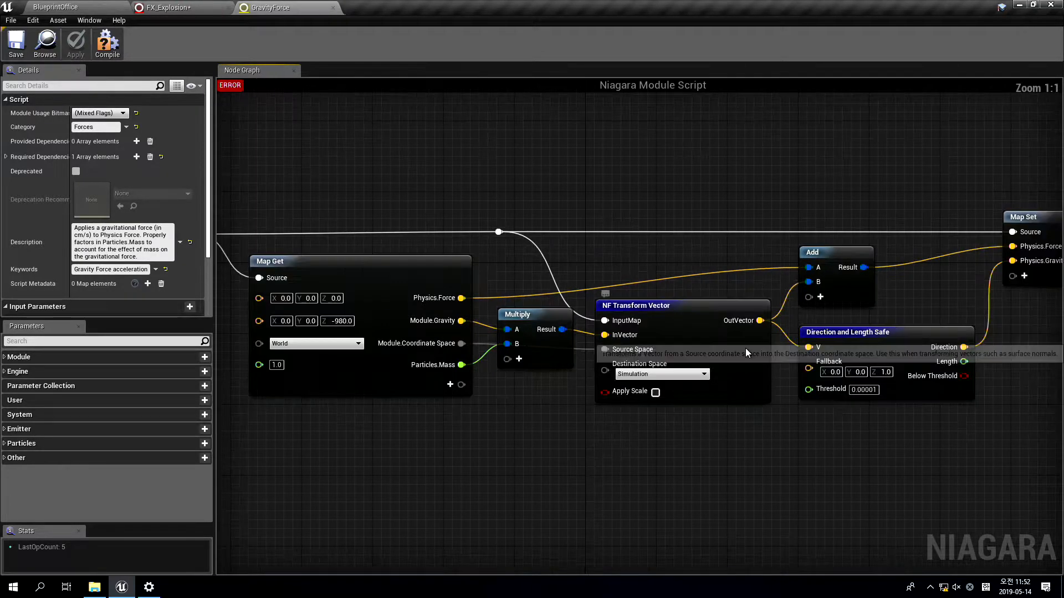
pyautogui.scroll(4, 574, 251)
pyautogui.moveTo(786, 201); pyautogui.dragTo(522, 208, button='right')
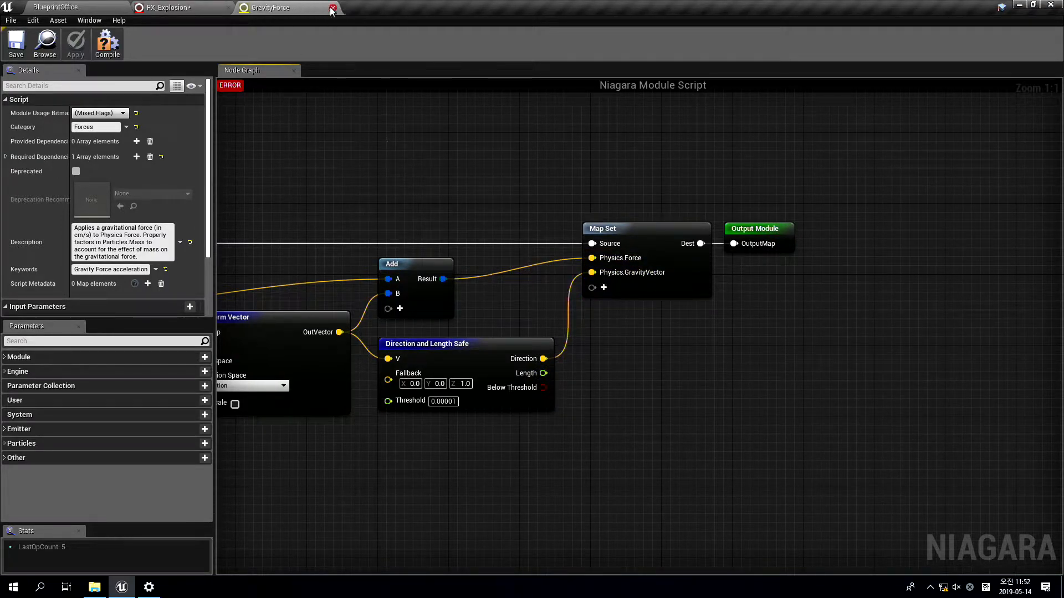
# Open the Solve Forces and Velocity module's script, examine its node graph through Initialize Temp Variables, and close both open module scripts
pyautogui.moveTo(324, 195); pyautogui.dragTo(386, 187, button='right')
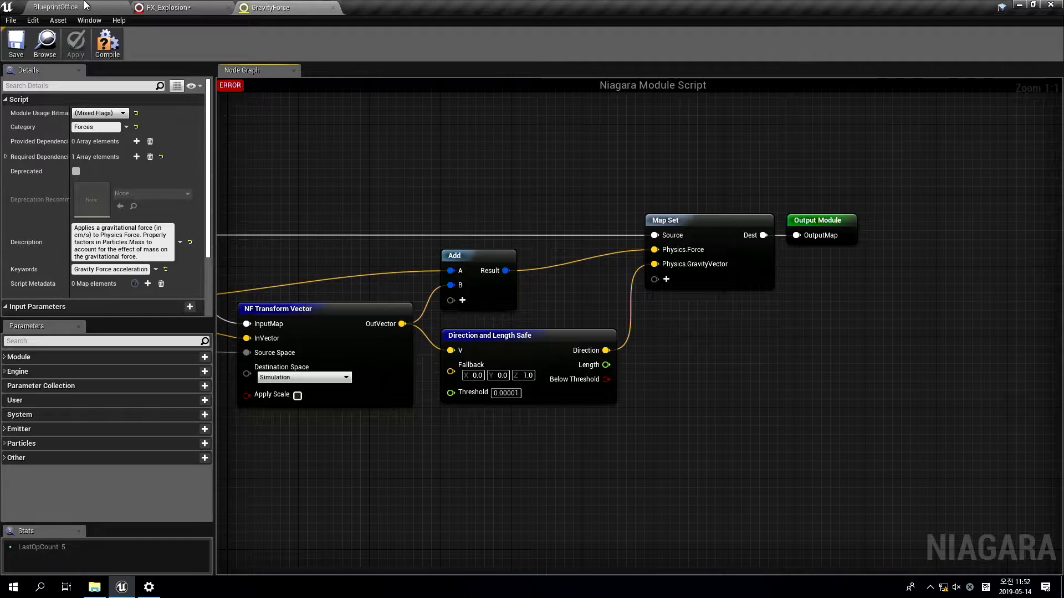
pyautogui.click(176, 7)
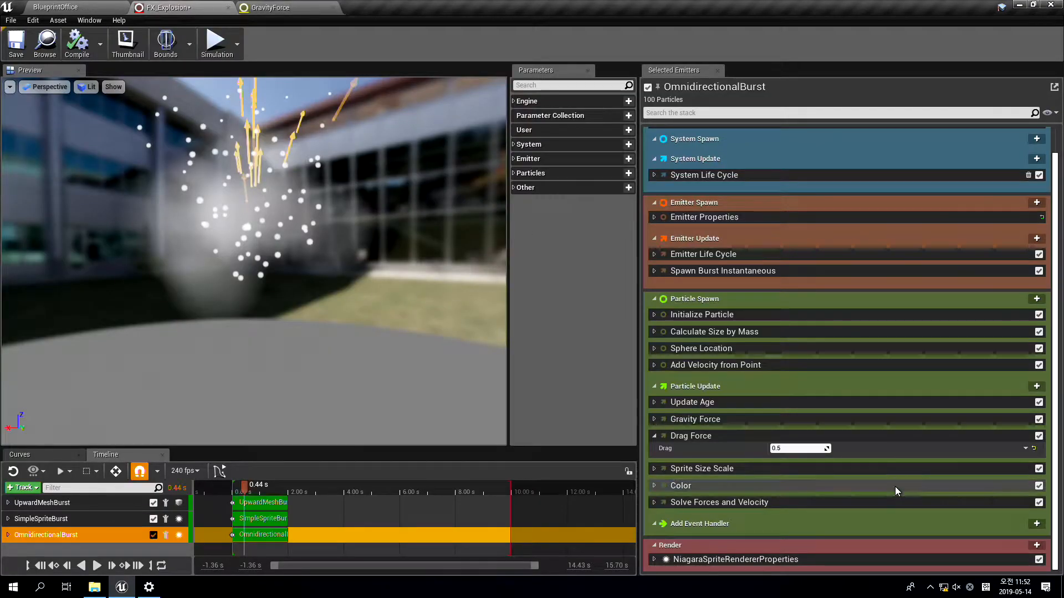
pyautogui.doubleClick(741, 502)
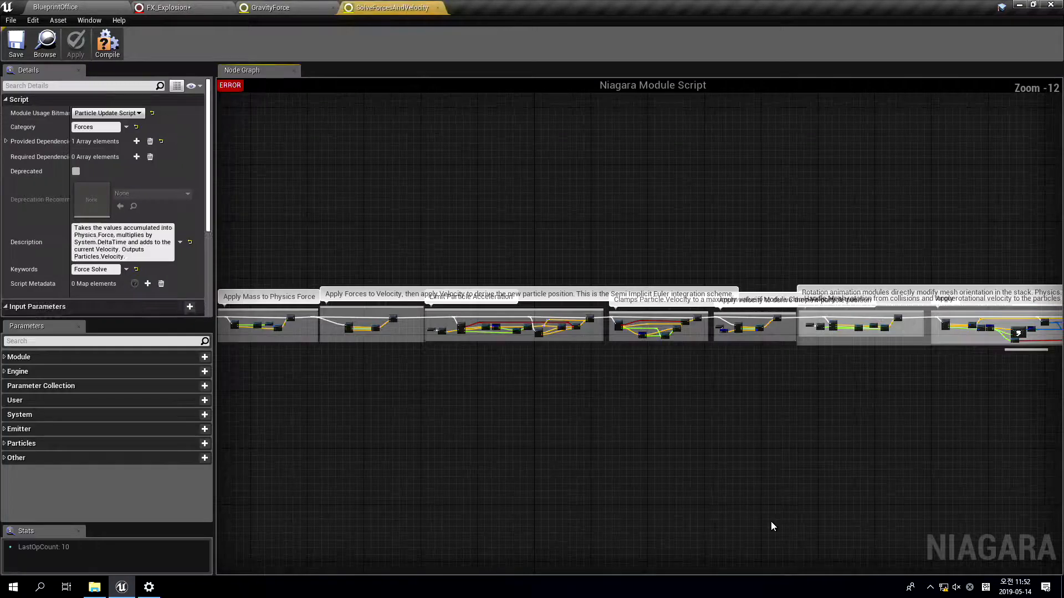
pyautogui.moveTo(251, 429); pyautogui.dragTo(545, 412, button='right')
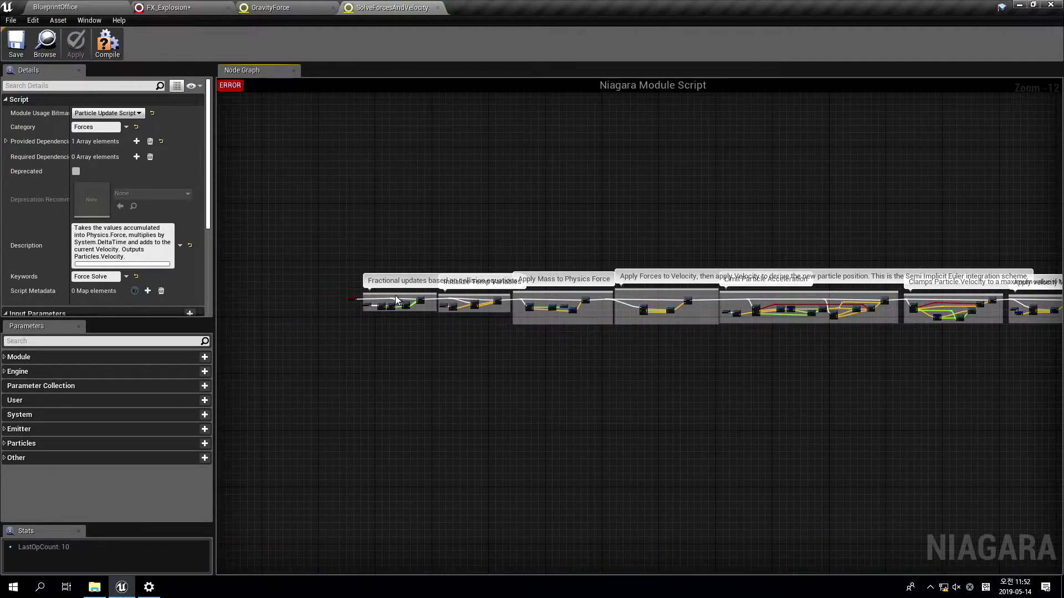
pyautogui.scroll(11, 395, 303)
pyautogui.moveTo(845, 417); pyautogui.dragTo(627, 443, button='right')
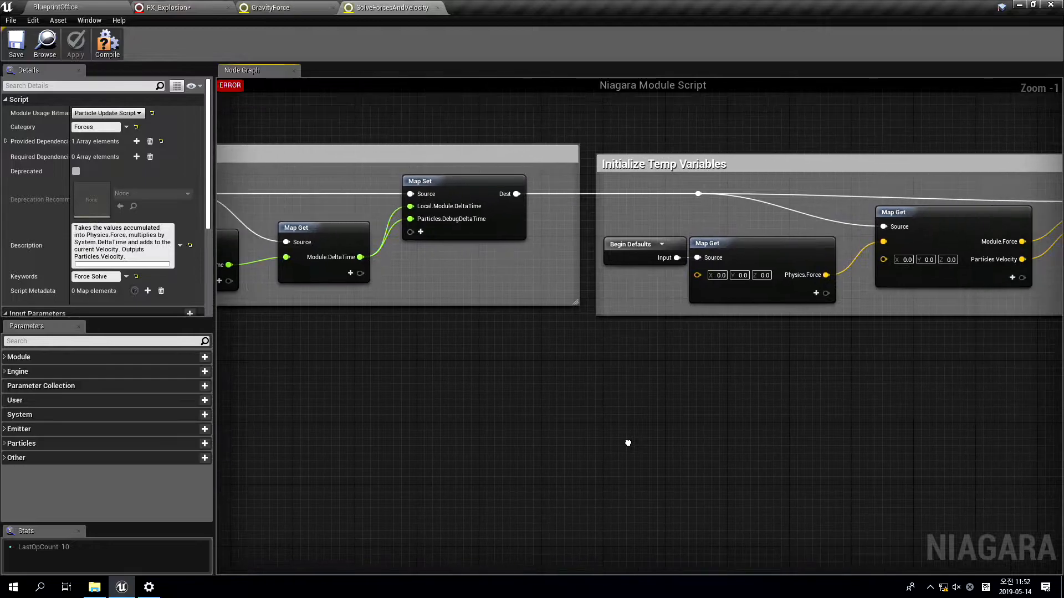
pyautogui.moveTo(997, 418); pyautogui.dragTo(896, 417, button='right')
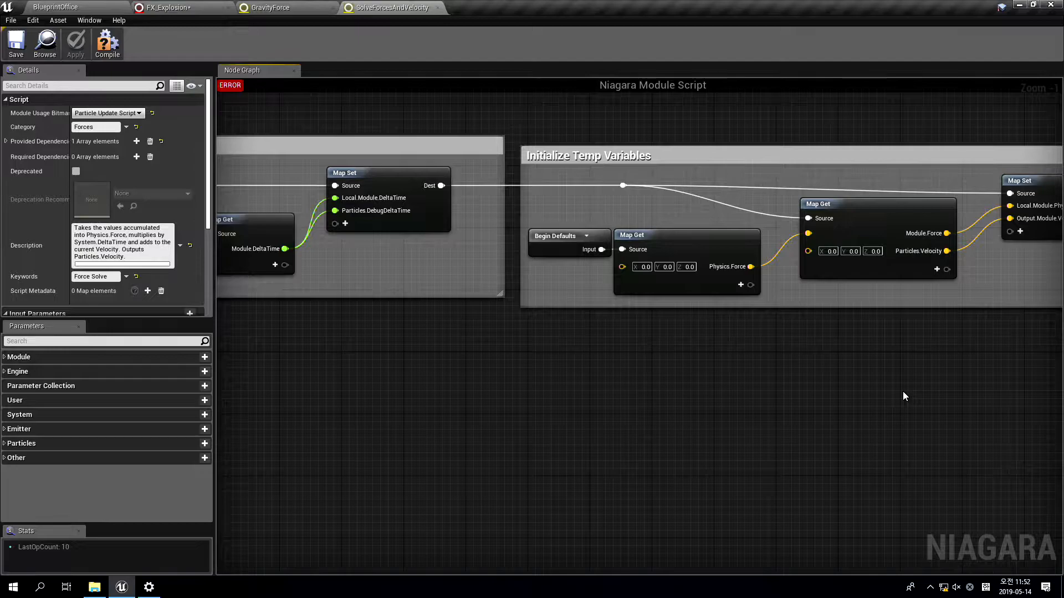
pyautogui.click(438, 7)
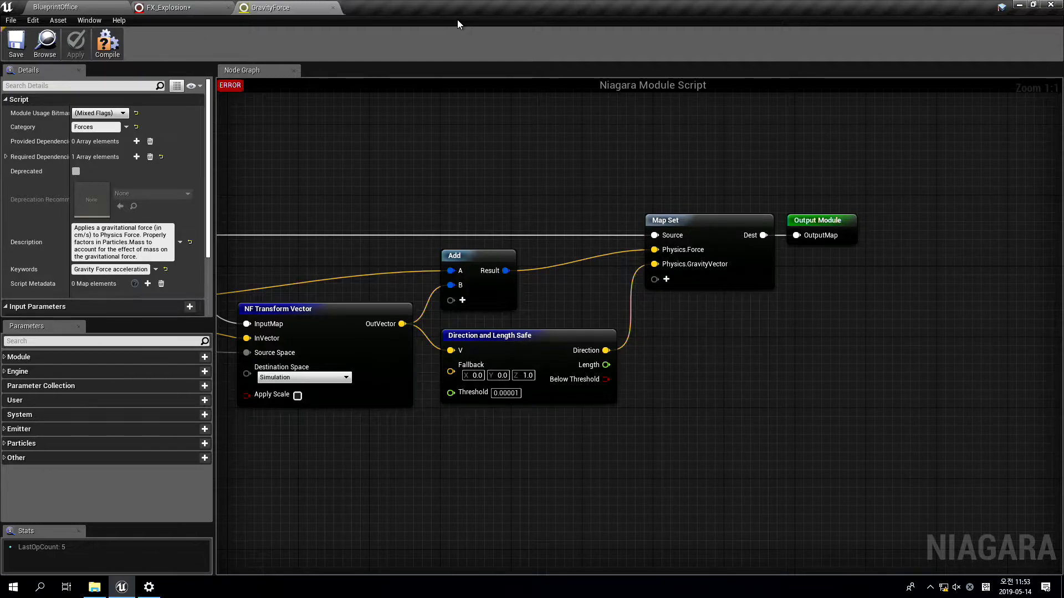
pyautogui.click(333, 7)
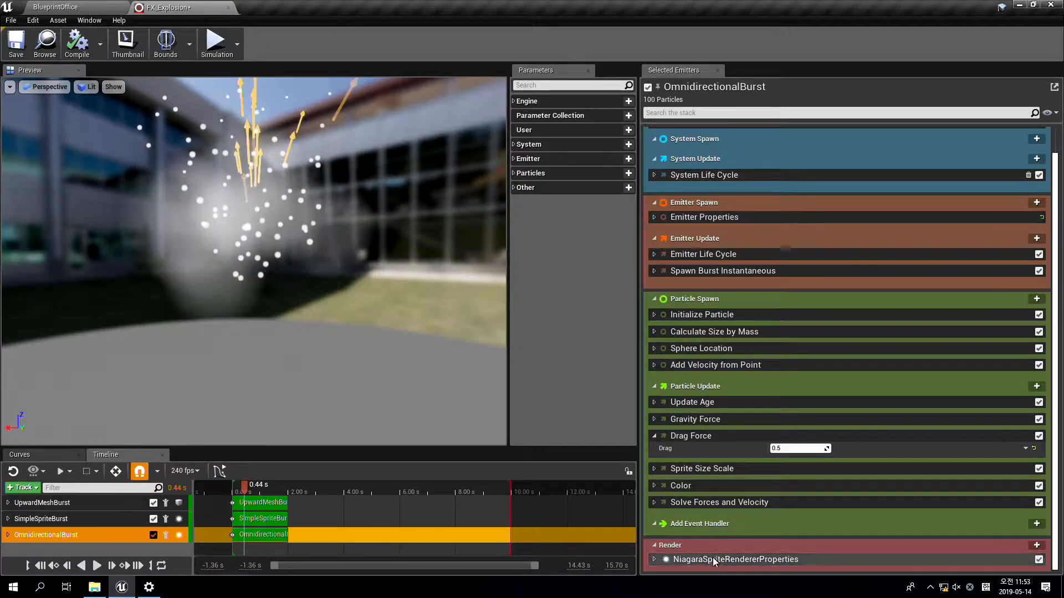
# Examine OmnidirectionalBurst's sprite renderer properties, from material to bindings and sort order, and the renderer types available to add
pyautogui.click(654, 559)
pyautogui.scroll(-4, 774, 495)
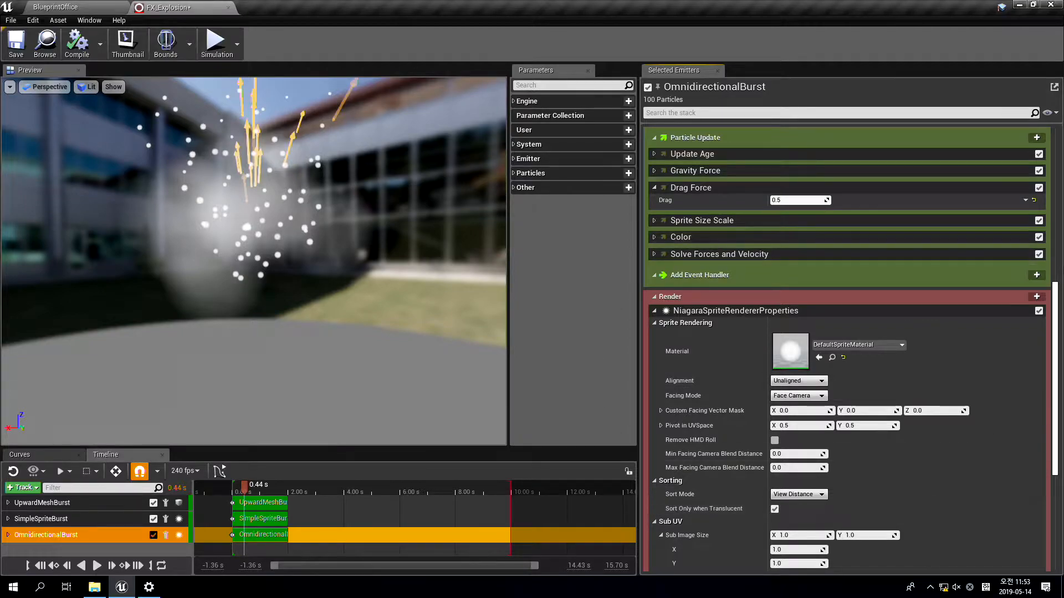
pyautogui.click(1037, 297)
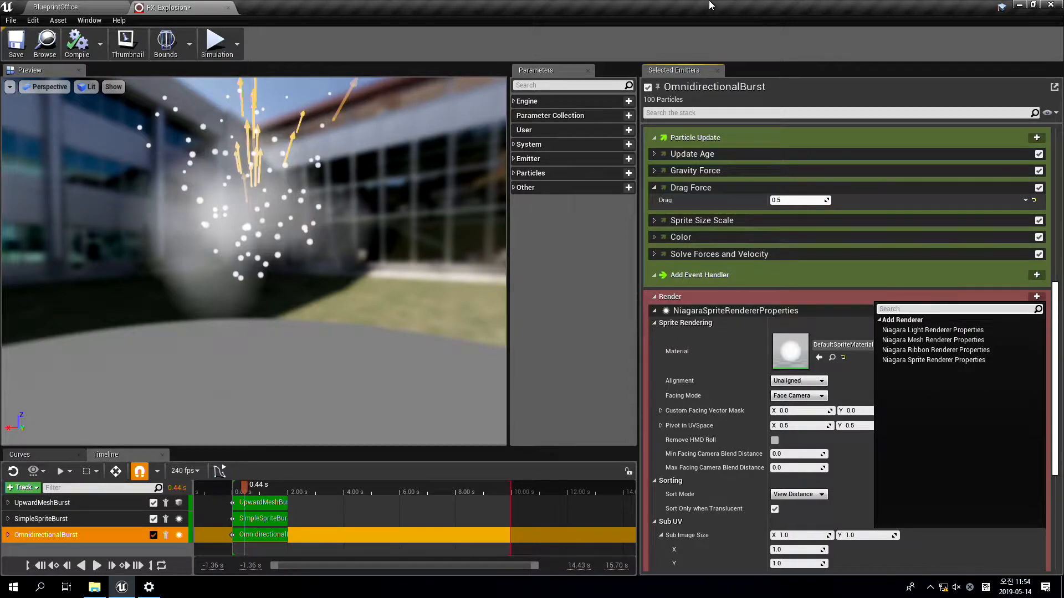
pyautogui.click(832, 333)
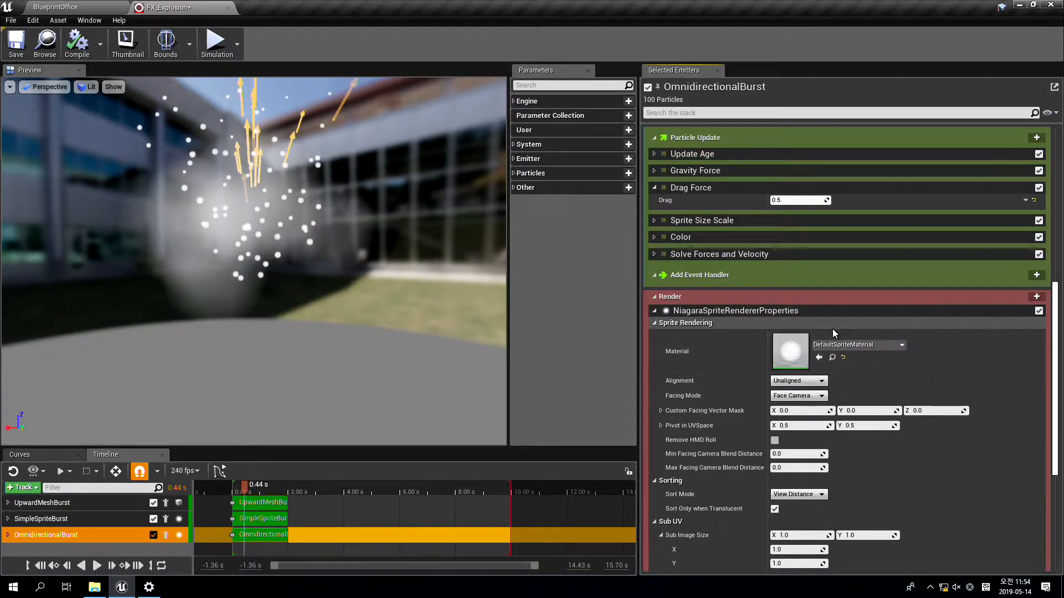
pyautogui.scroll(-10, 900, 384)
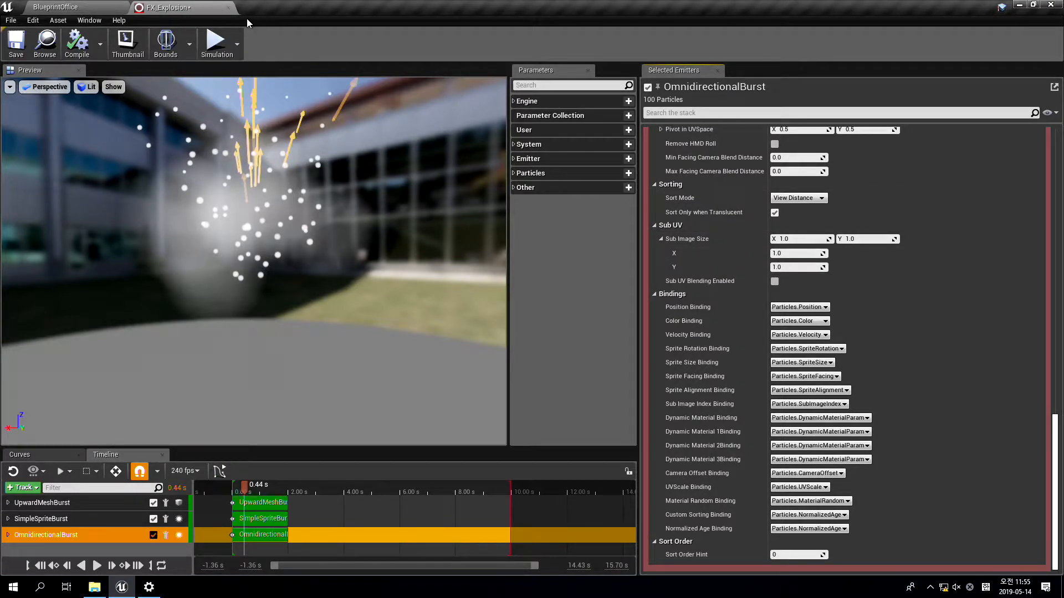
# Close the FX_Explosion system and create a Niagara Emitter named CircularSpawner from the Fountain template in the Niagara folder
pyautogui.click(228, 8)
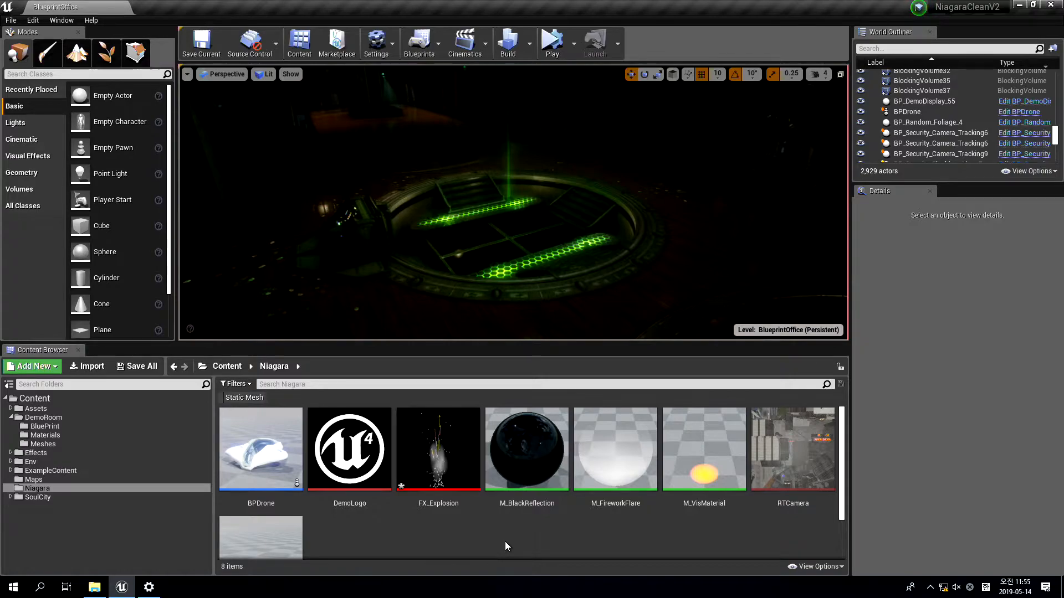
pyautogui.scroll(-2, 503, 540)
pyautogui.rightClick(395, 500)
pyautogui.moveTo(426, 407)
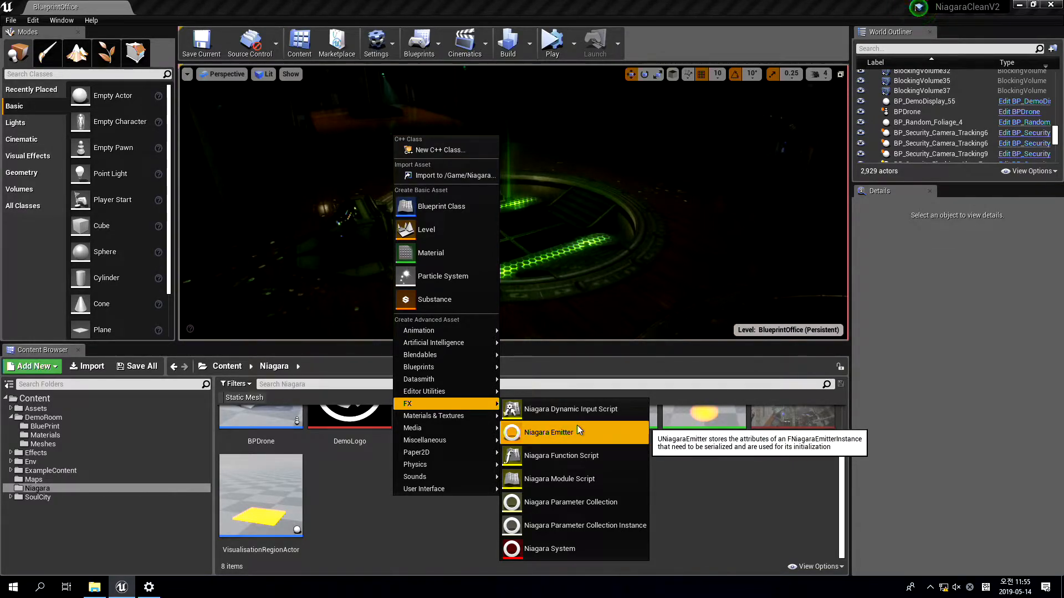
pyautogui.click(577, 425)
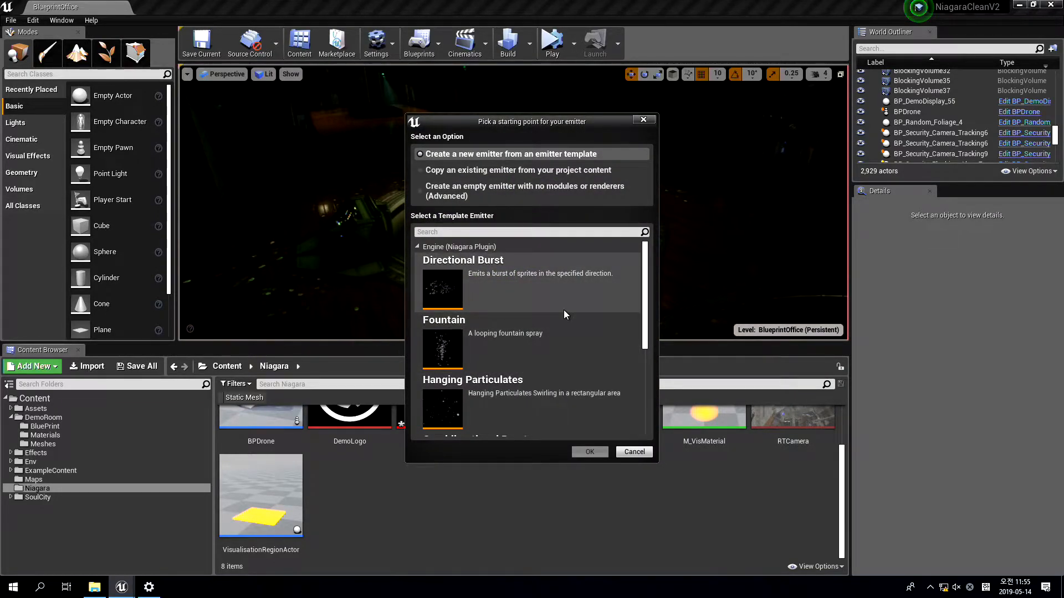
pyautogui.click(543, 347)
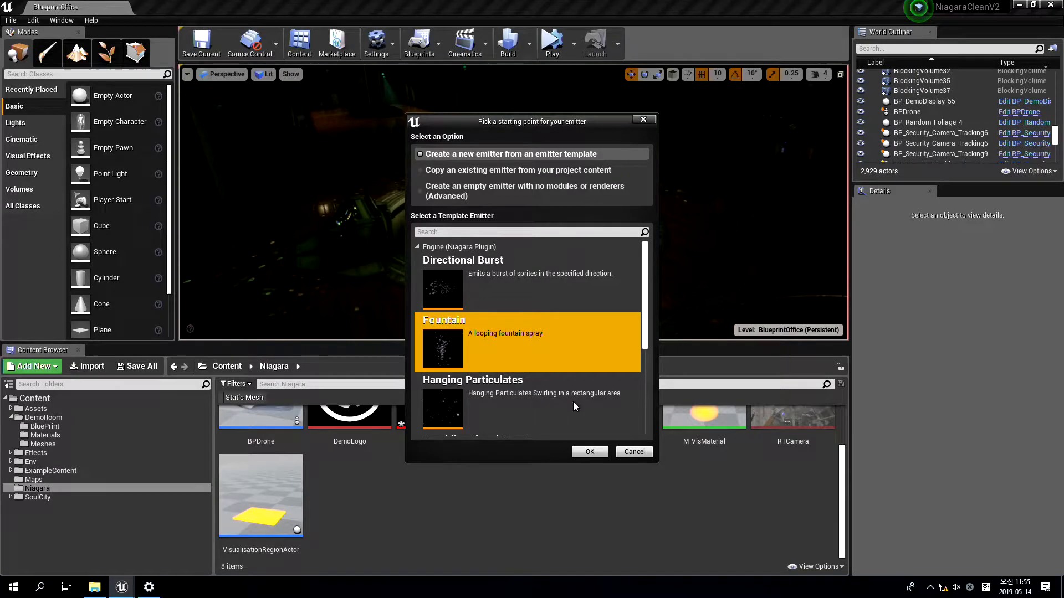
pyautogui.click(590, 452)
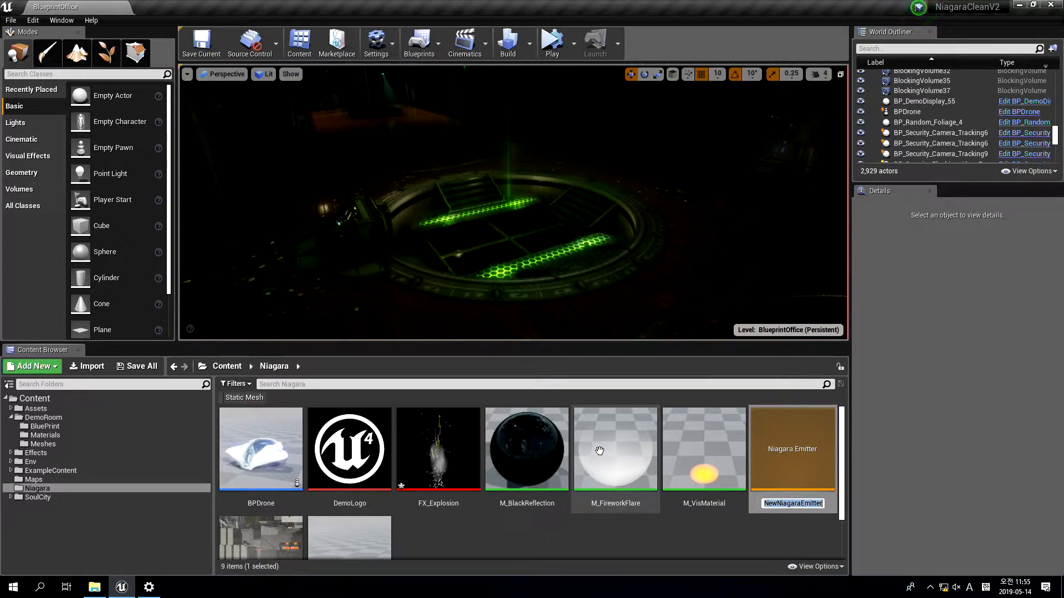
pyautogui.write('Circul')
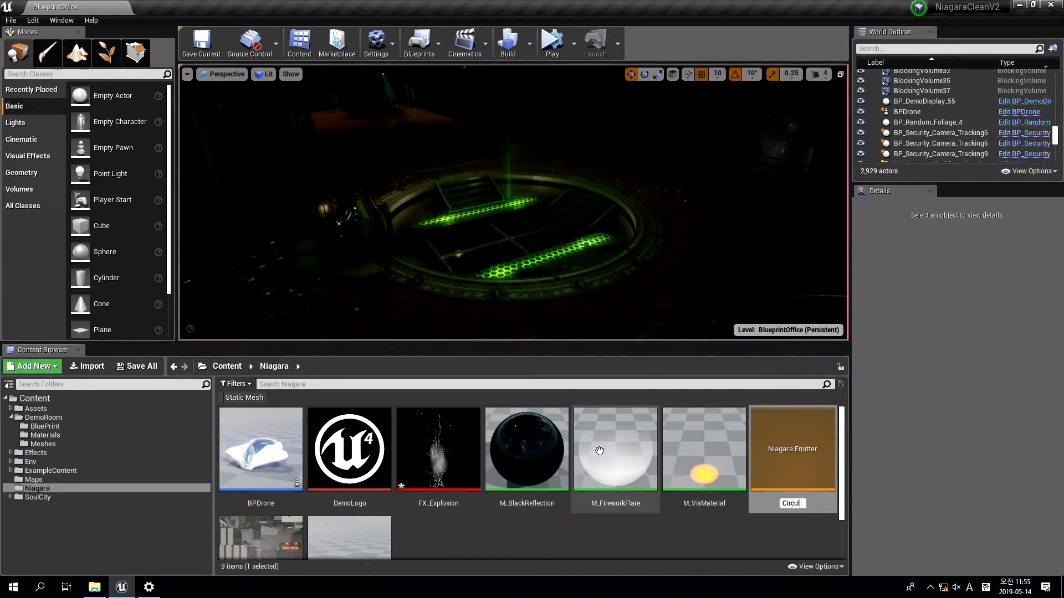
pyautogui.write('arSpawner')
pyautogui.press('Return')
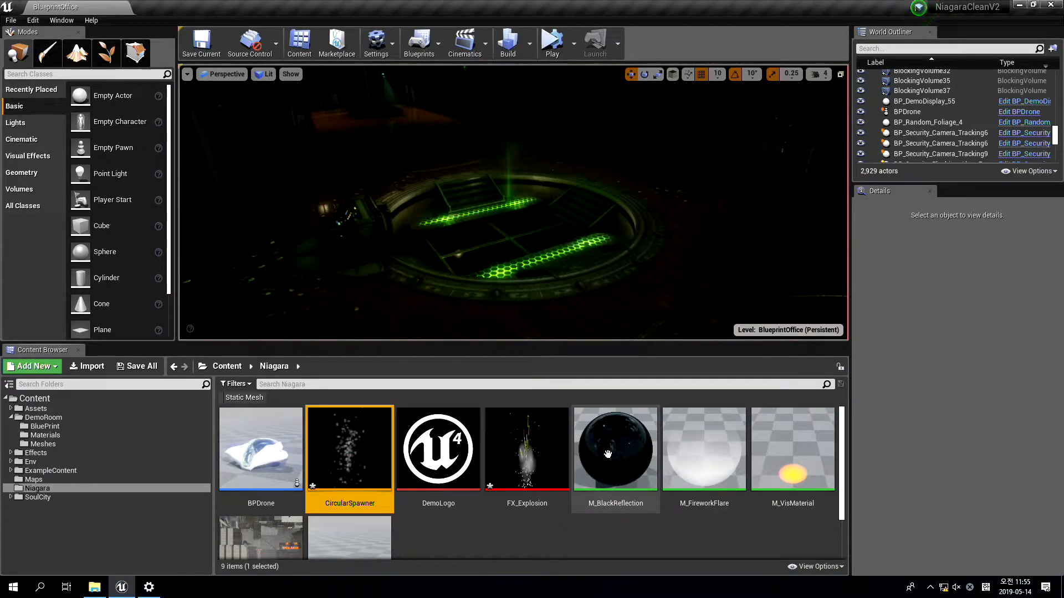
# Open the CircularSpawner emitter docked beside the level editor and collapse its Solve Forces and Velocity module
pyautogui.scroll(-2, 437, 511)
pyautogui.scroll(2, 437, 511)
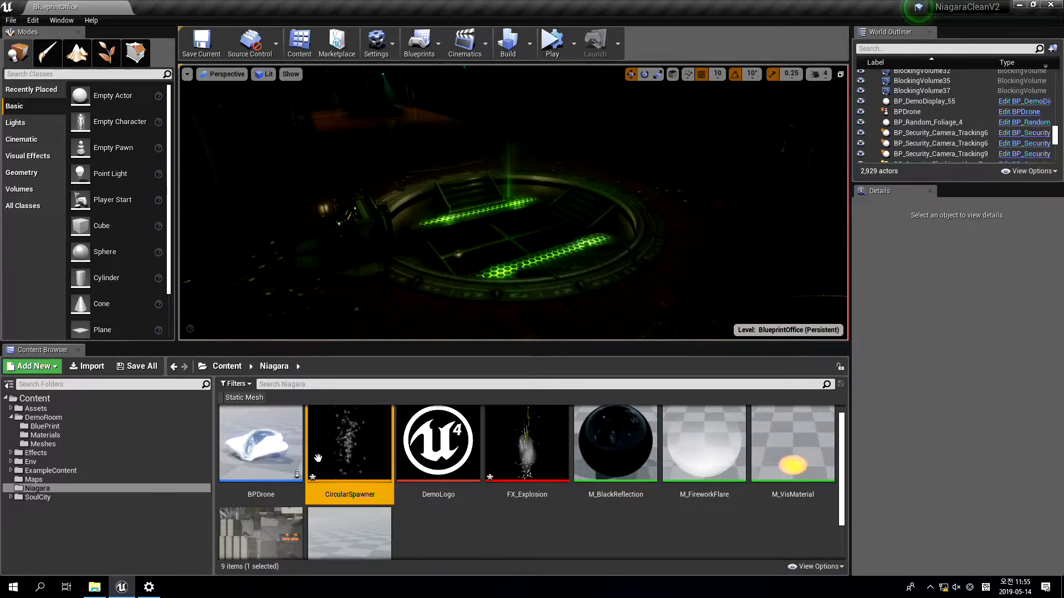
pyautogui.doubleClick(349, 443)
pyautogui.moveTo(244, 125); pyautogui.dragTo(180, 8)
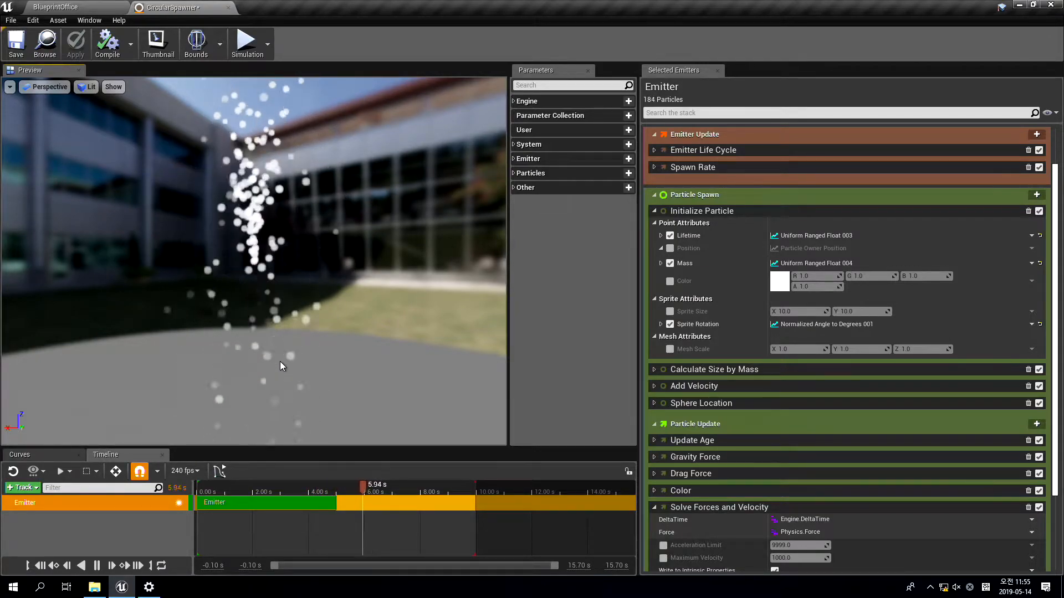
pyautogui.moveTo(321, 350); pyautogui.dragTo(322, 405)
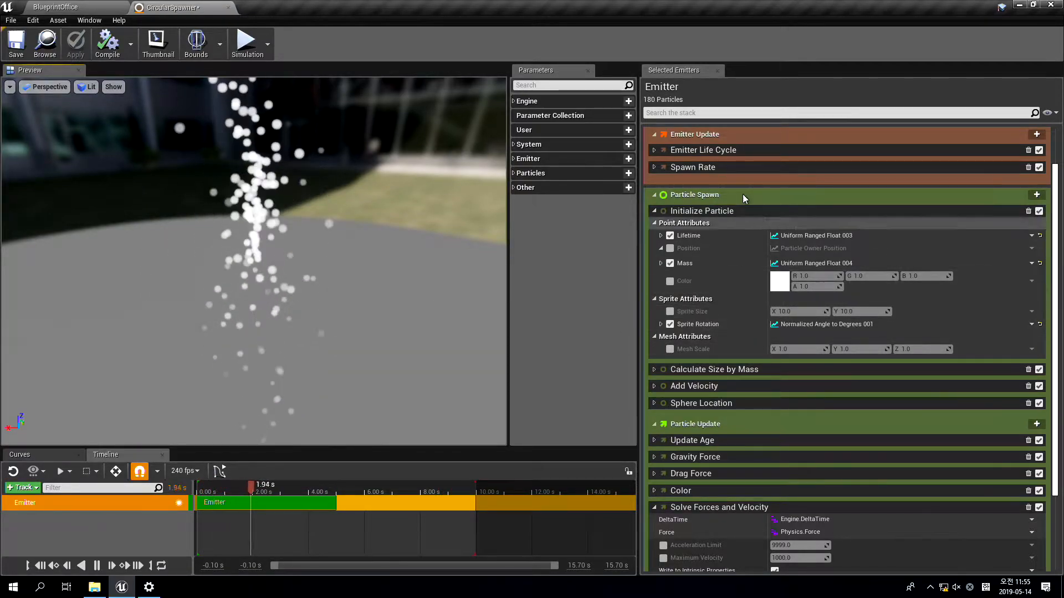
pyautogui.scroll(-2, 773, 395)
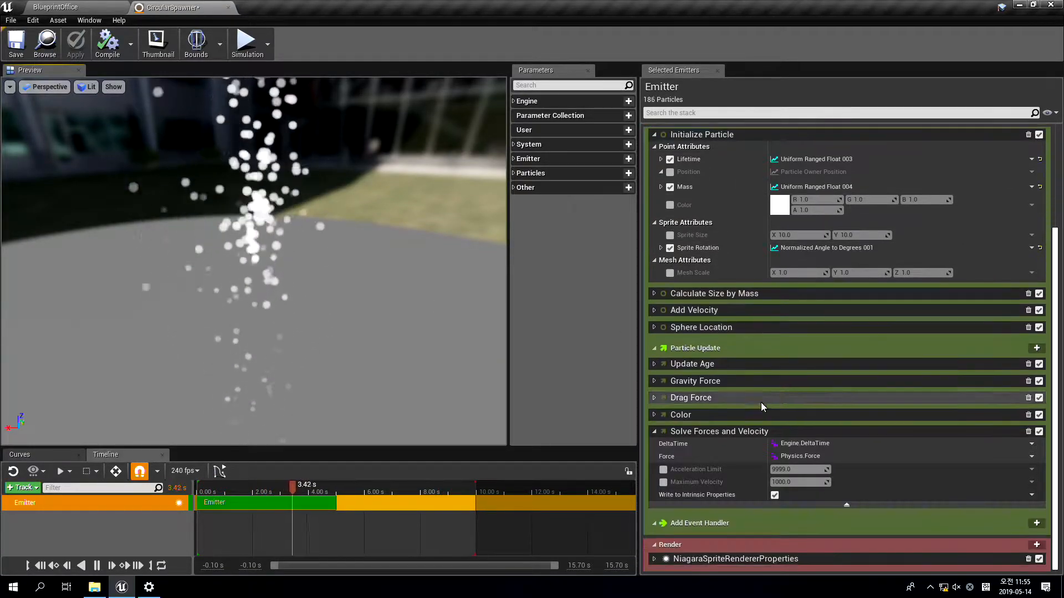
pyautogui.click(653, 431)
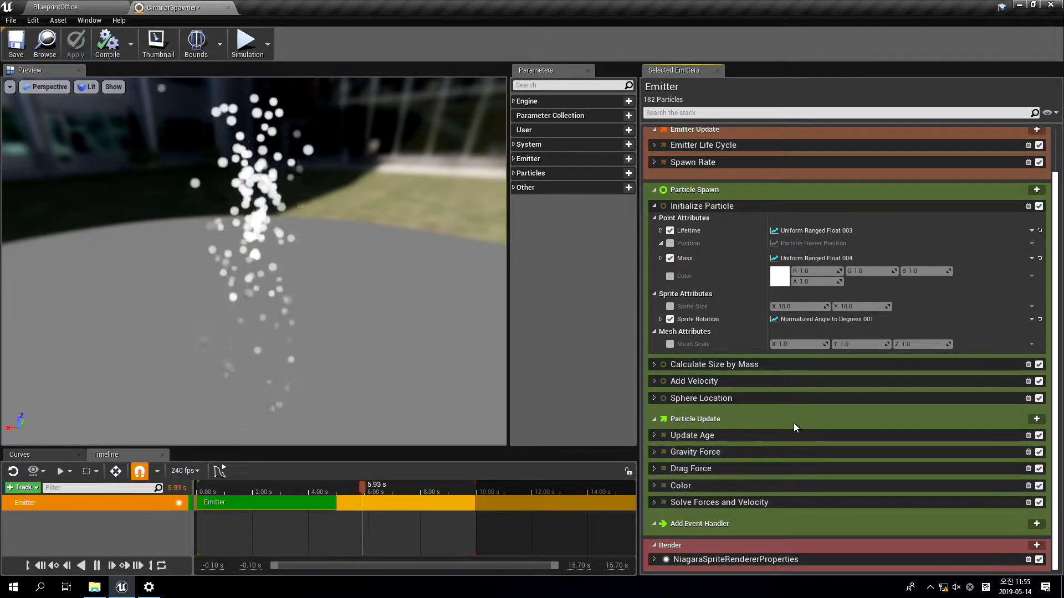
# Delete the Solve Forces and Velocity module and expand Drag Force and Gravity Force to review their dependency issues
pyautogui.click(1038, 502)
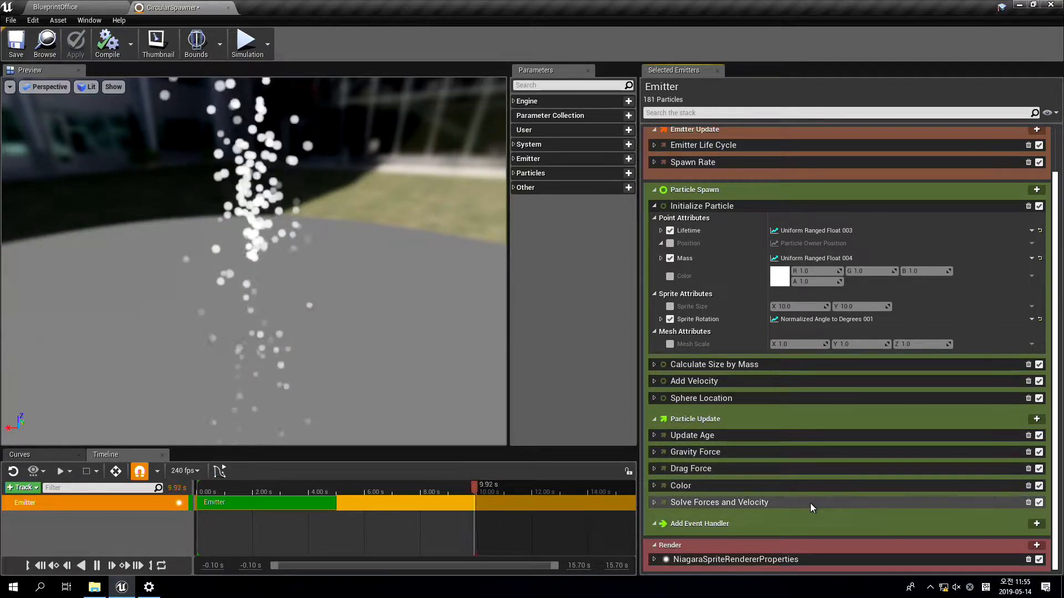
pyautogui.click(1028, 503)
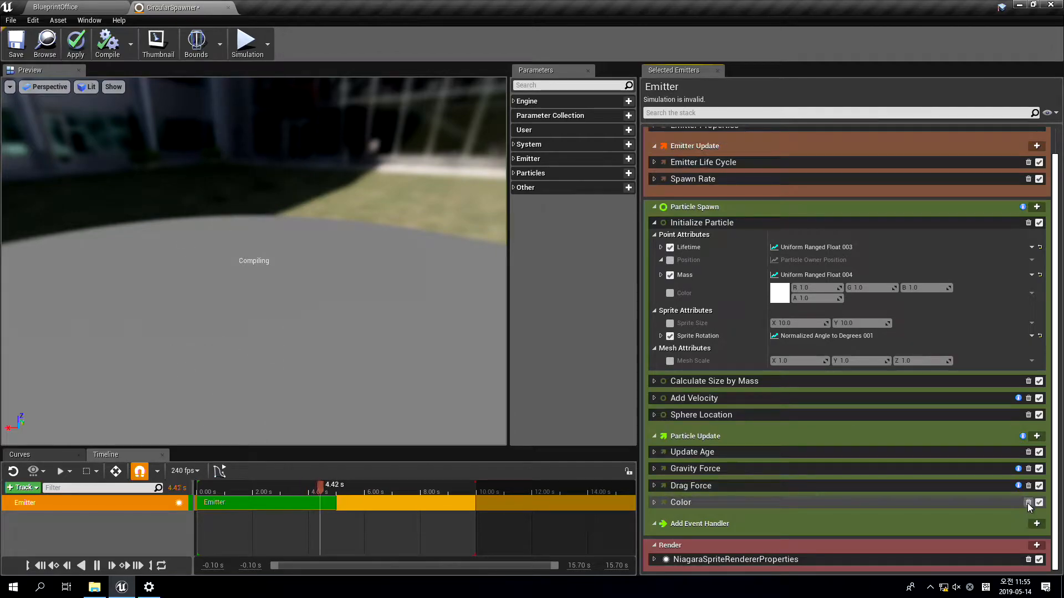
pyautogui.click(653, 485)
pyautogui.scroll(-2, 731, 474)
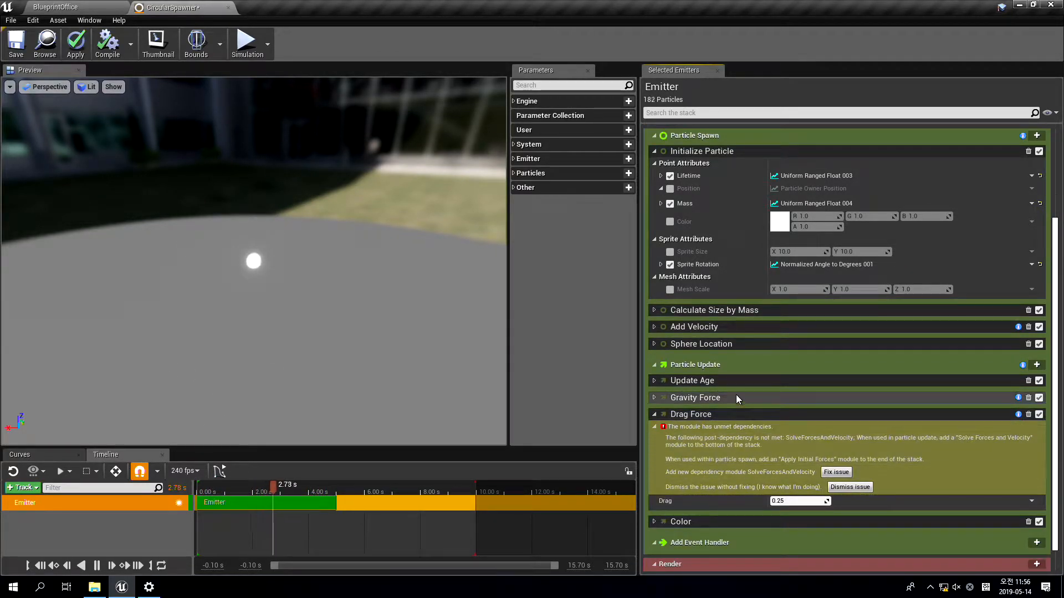
pyautogui.click(655, 397)
pyautogui.scroll(-1, 693, 395)
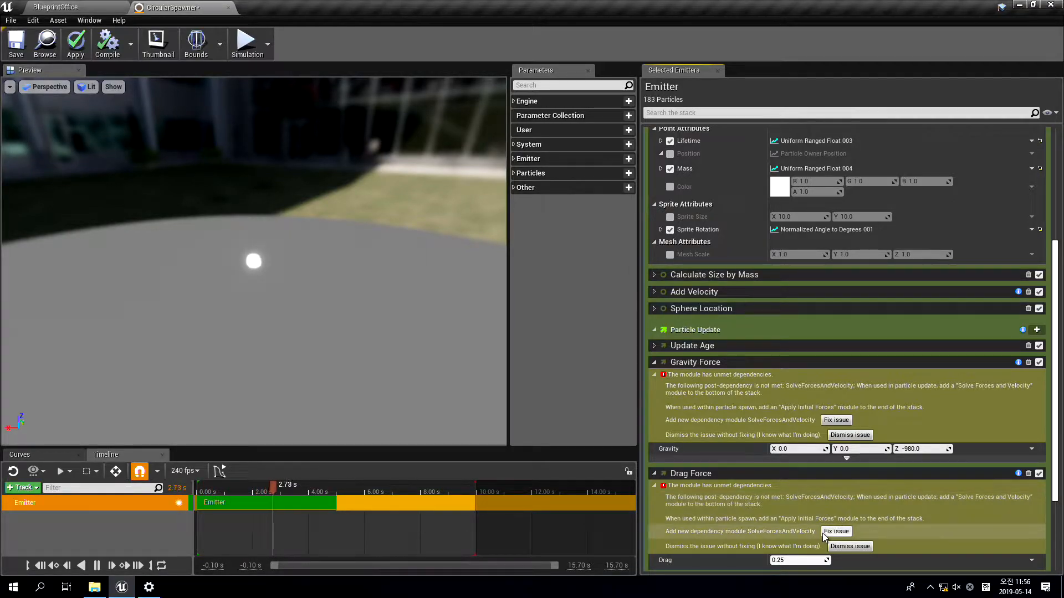
# Delete the Gravity Force, Drag Force, Add Velocity, Sphere Location and Calculate Size by Mass modules, and disable Mass in Initialize Particle
pyautogui.click(1028, 362)
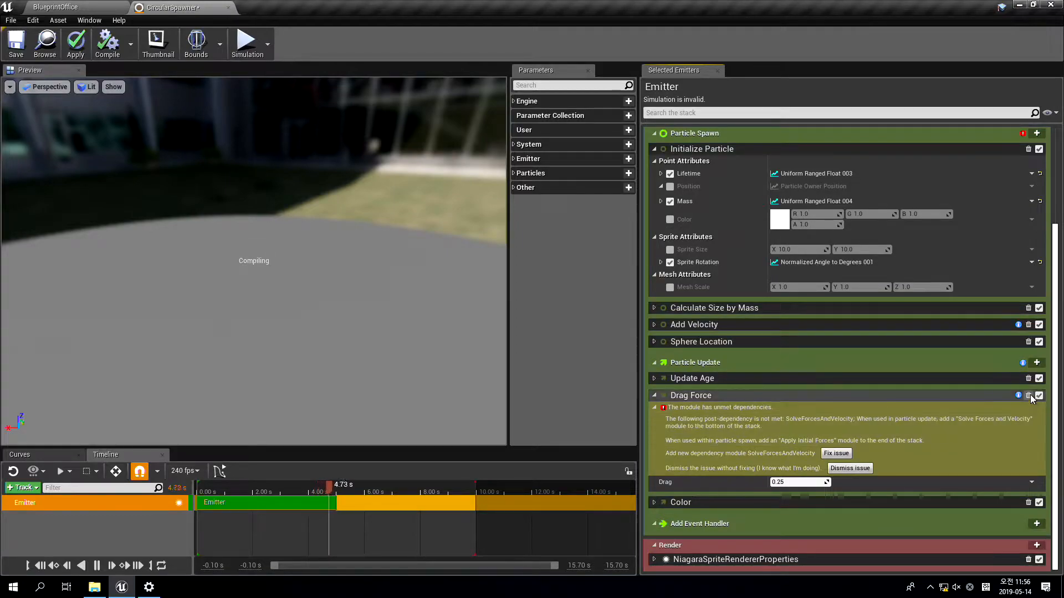
pyautogui.click(1030, 422)
pyautogui.click(1036, 422)
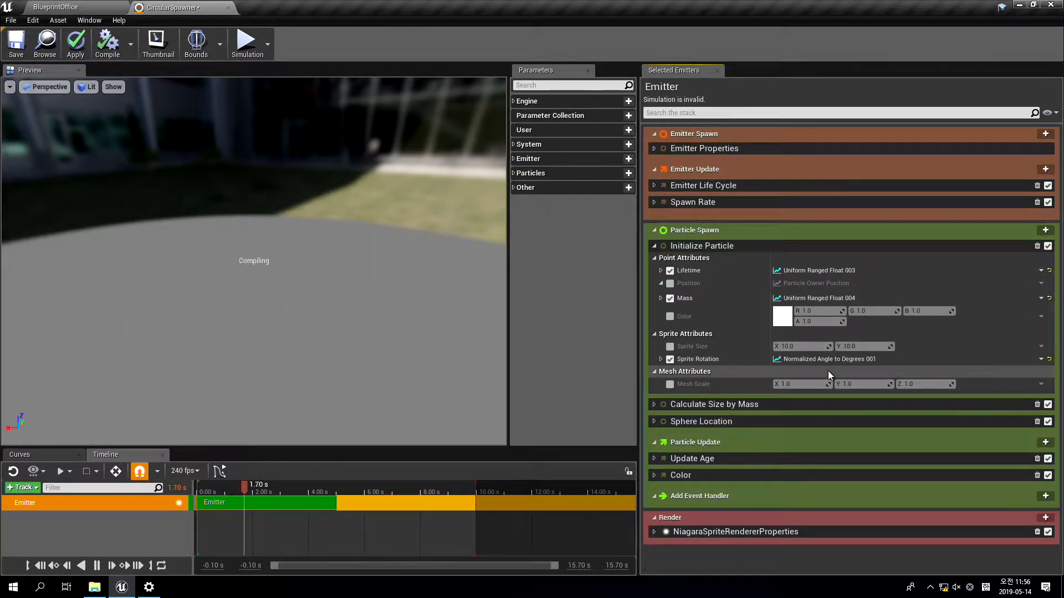
pyautogui.click(1037, 421)
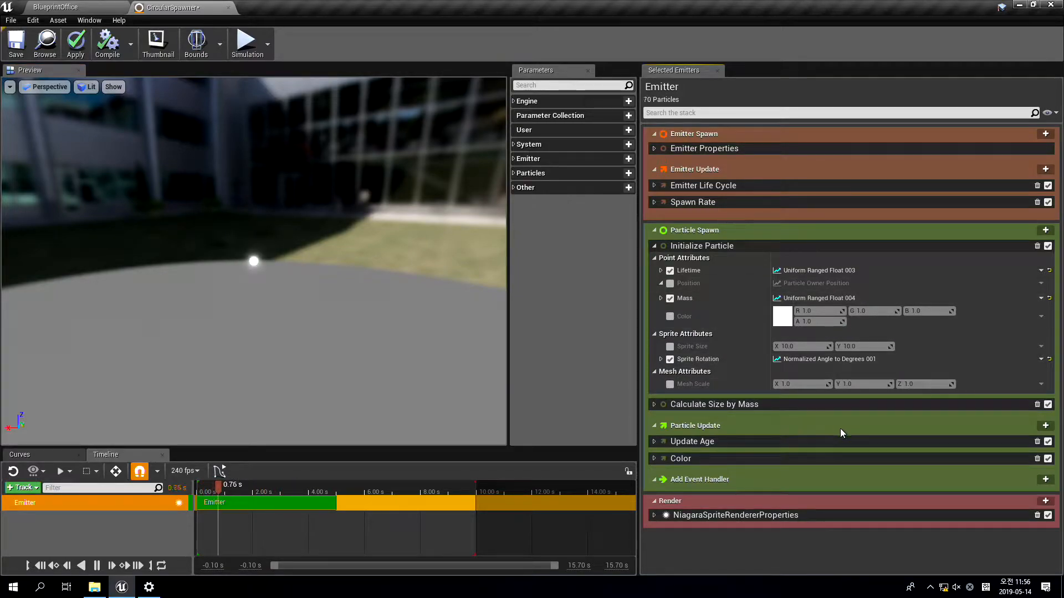
pyautogui.click(1036, 404)
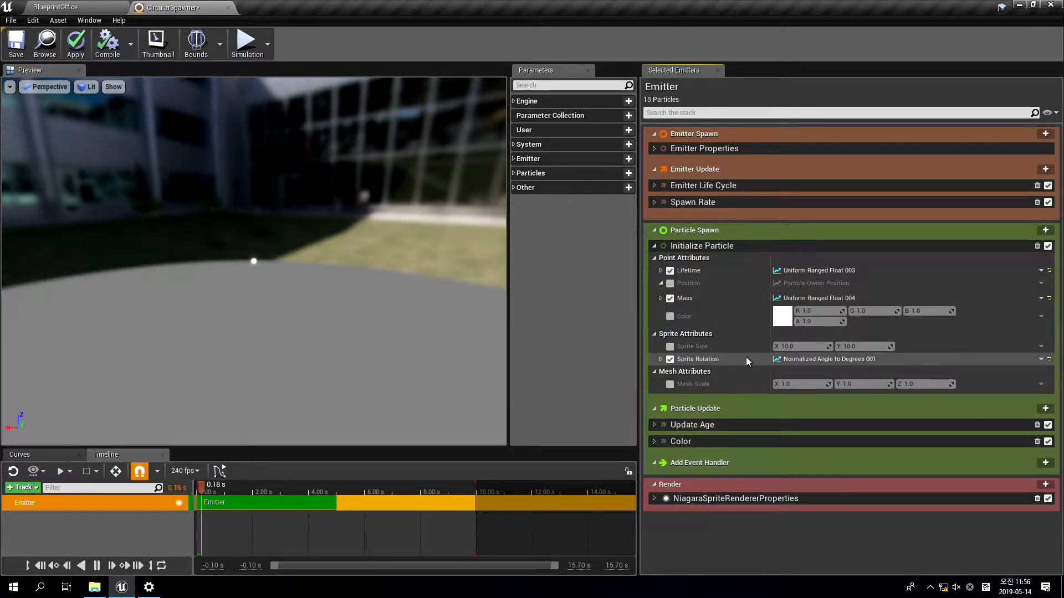
pyautogui.click(669, 298)
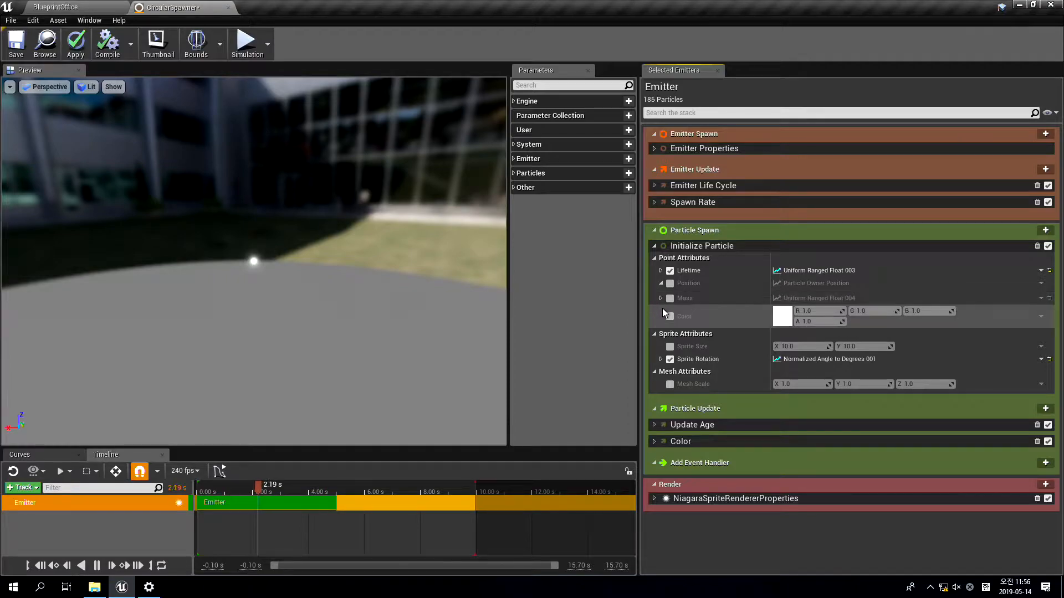
# Add a Cylinder Location module to the emitter's Particle Spawn group
pyautogui.click(1045, 230)
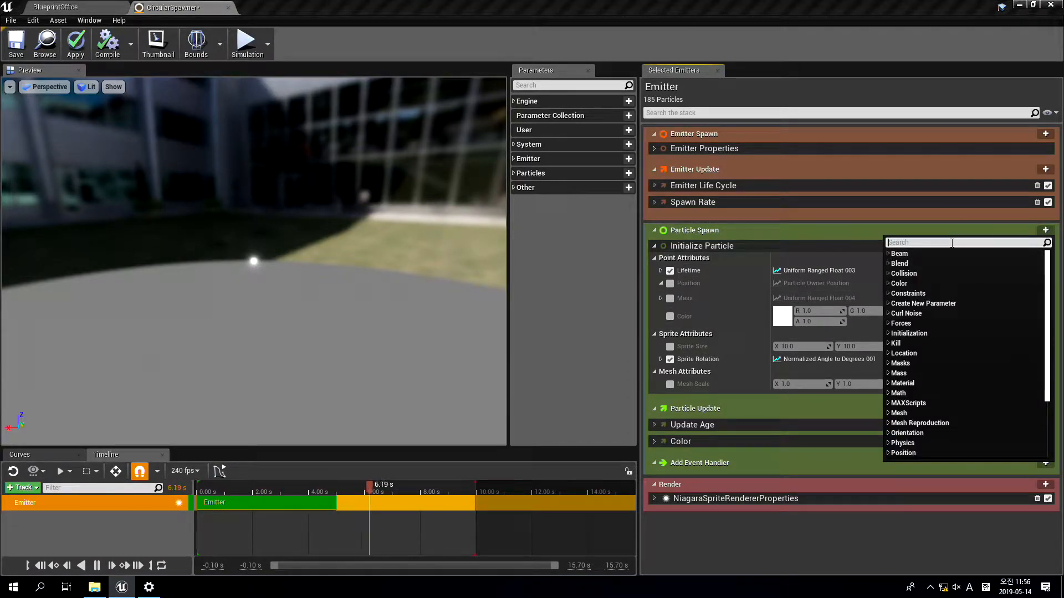
pyautogui.write('cylind')
pyautogui.press('Return')
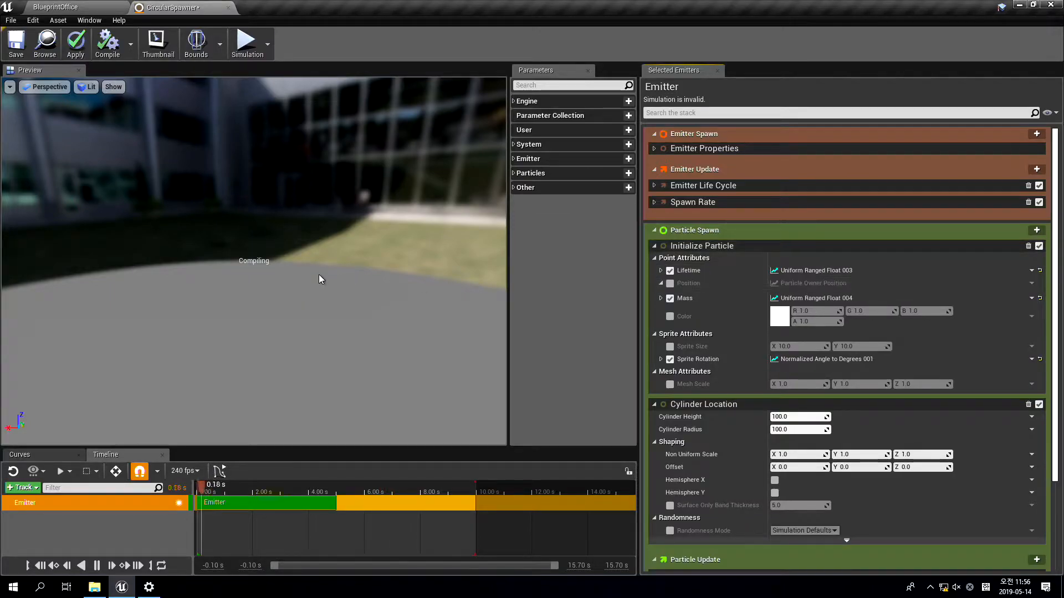
# Set the emitter's Spawn Rate to 1000 and check the denser particle cylinder in the preview
pyautogui.moveTo(346, 295); pyautogui.dragTo(487, 305)
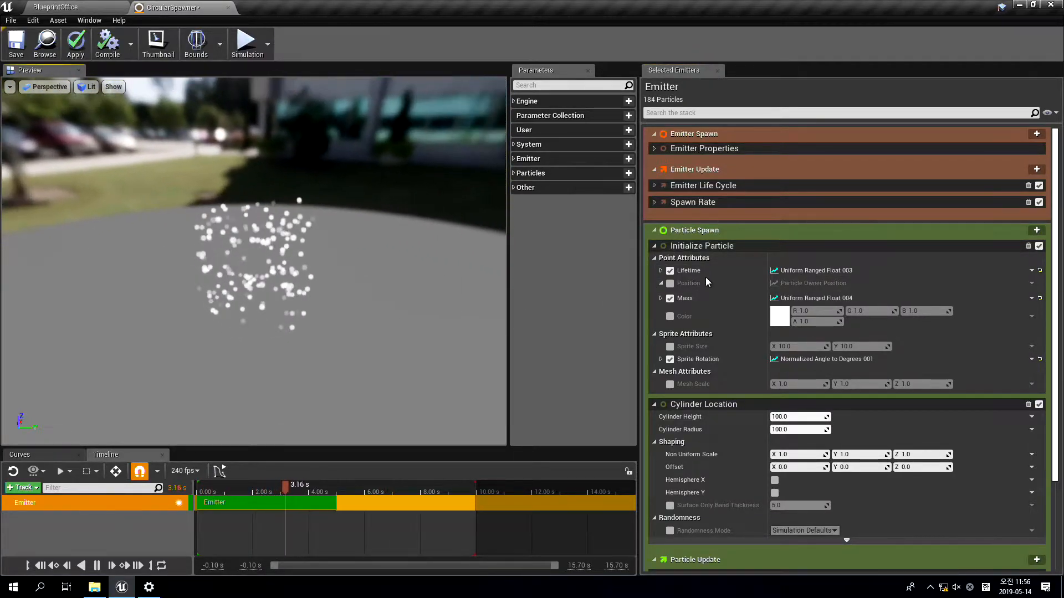
pyautogui.click(655, 202)
pyautogui.click(803, 215)
pyautogui.write('1000')
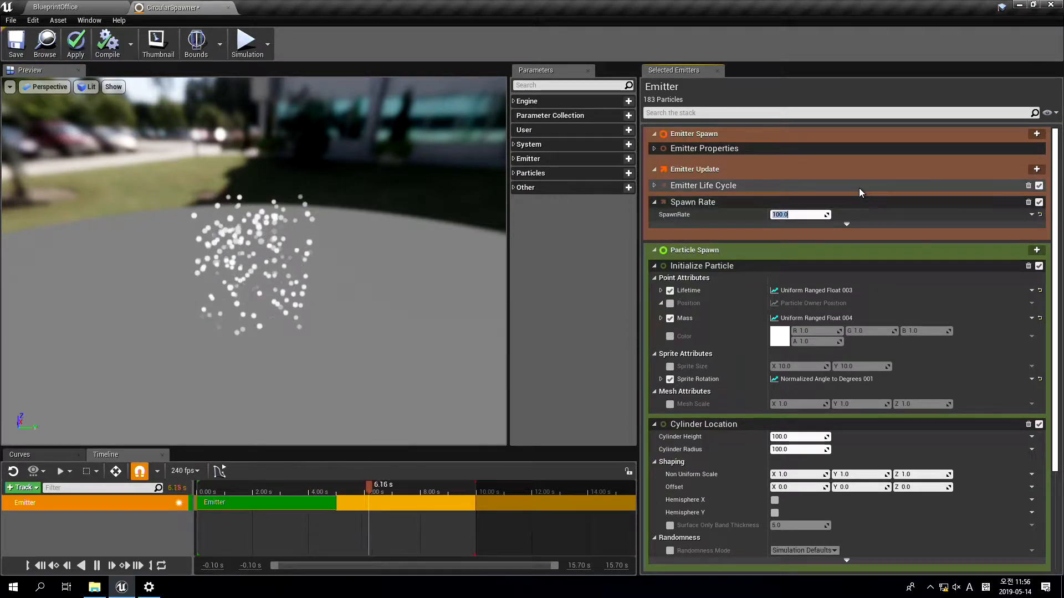
pyautogui.press('Return')
pyautogui.moveTo(304, 351); pyautogui.dragTo(399, 250)
pyautogui.moveTo(370, 363); pyautogui.dragTo(370, 333)
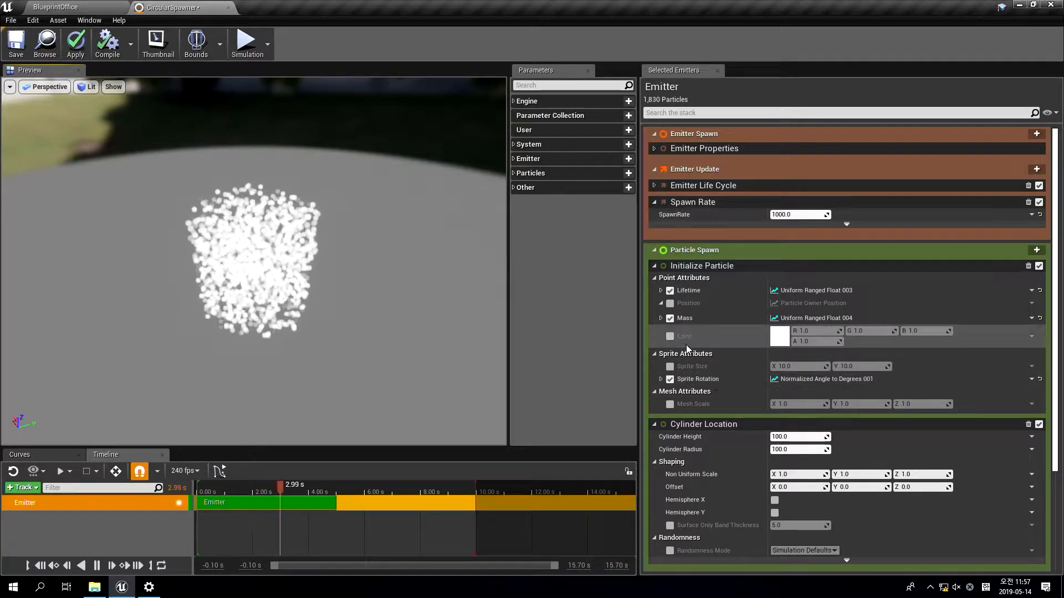
# Enable Surface Only Band Thickness in Cylinder Location and turn off Use Endcaps In Surface Only Mode
pyautogui.scroll(-3, 762, 380)
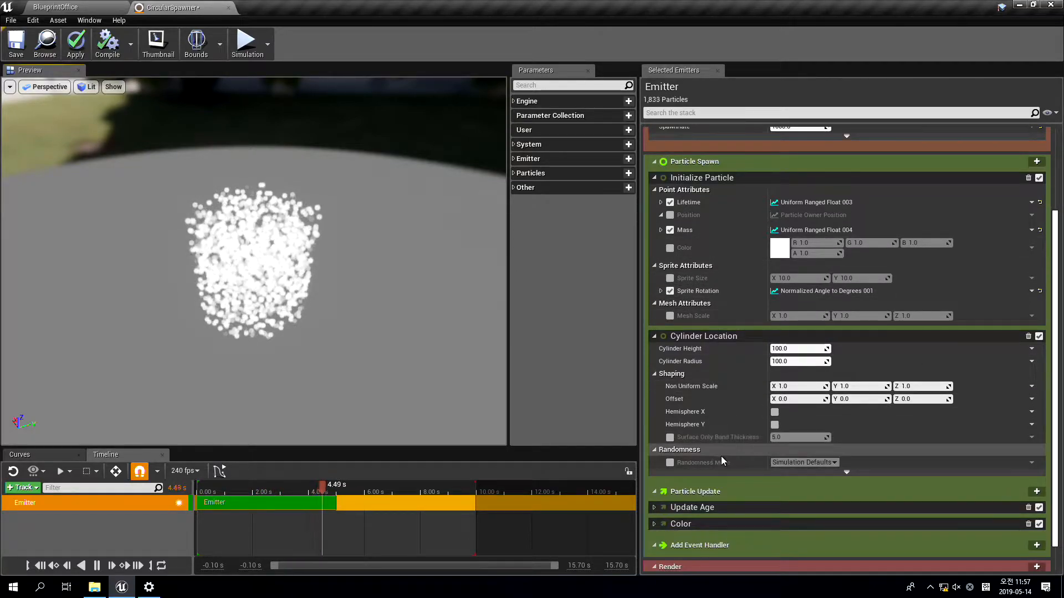
pyautogui.click(668, 436)
pyautogui.scroll(10, 332, 313)
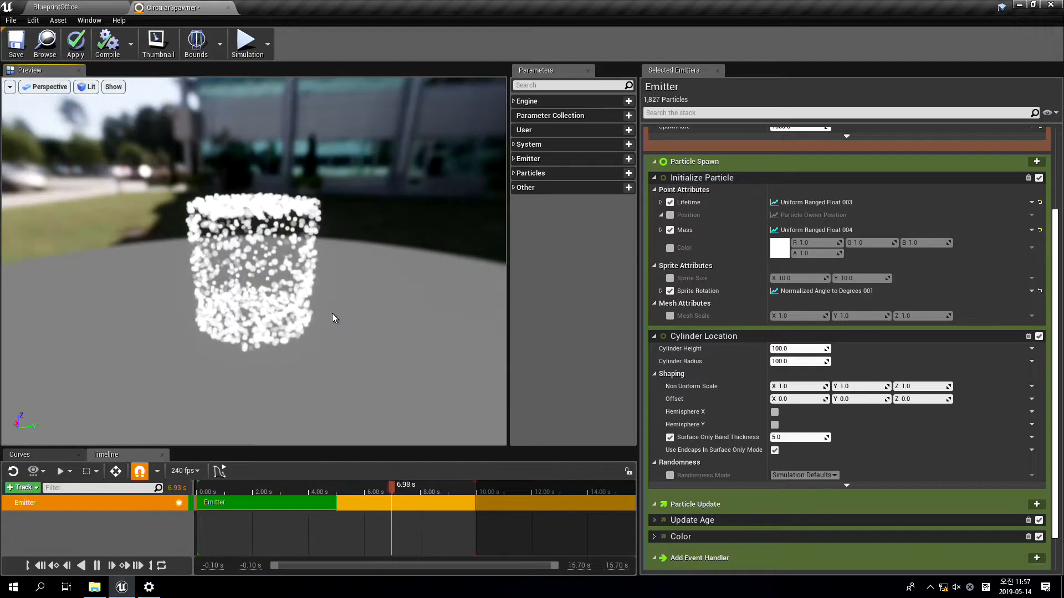
pyautogui.moveTo(325, 290)
pyautogui.mouseDown()
pyautogui.moveTo(318, 376)
pyautogui.moveTo(305, 382)
pyautogui.moveTo(283, 249)
pyautogui.moveTo(266, 221)
pyautogui.moveTo(316, 332)
pyautogui.moveTo(335, 304)
pyautogui.mouseUp()
pyautogui.scroll(-10, 335, 305)
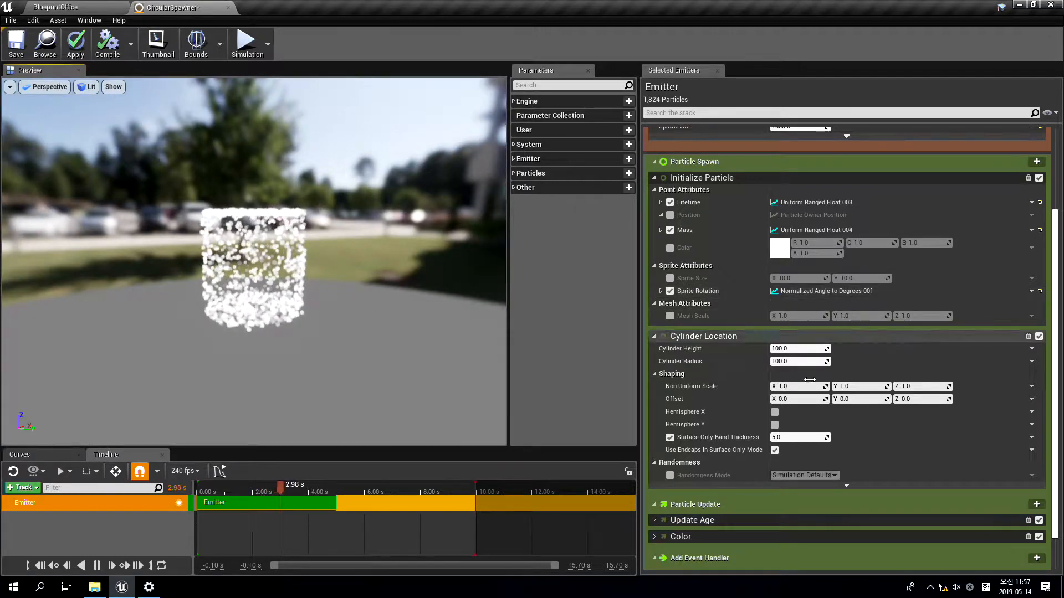
pyautogui.click(774, 450)
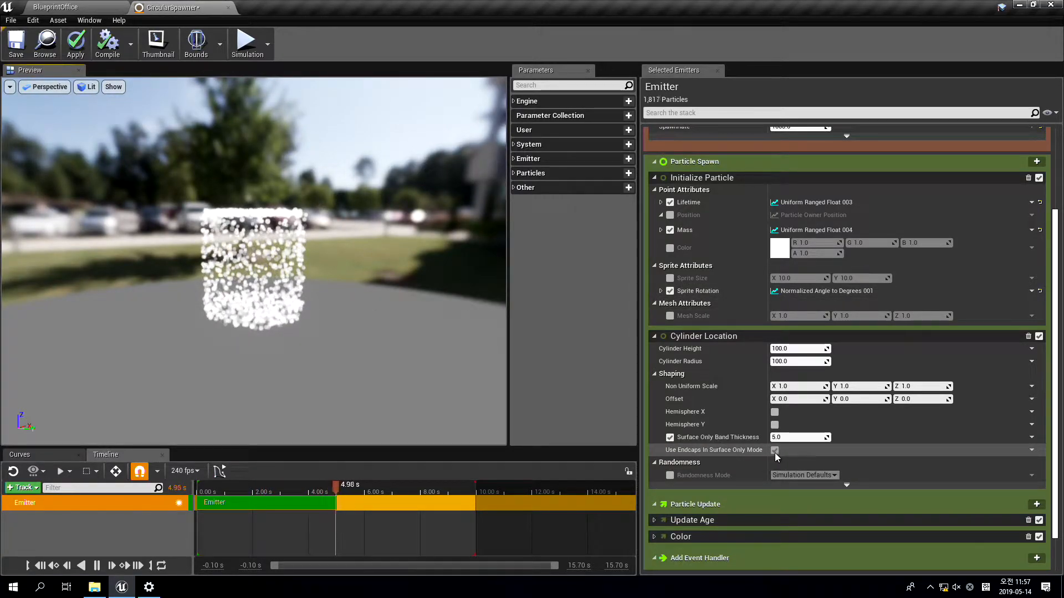
pyautogui.click(776, 451)
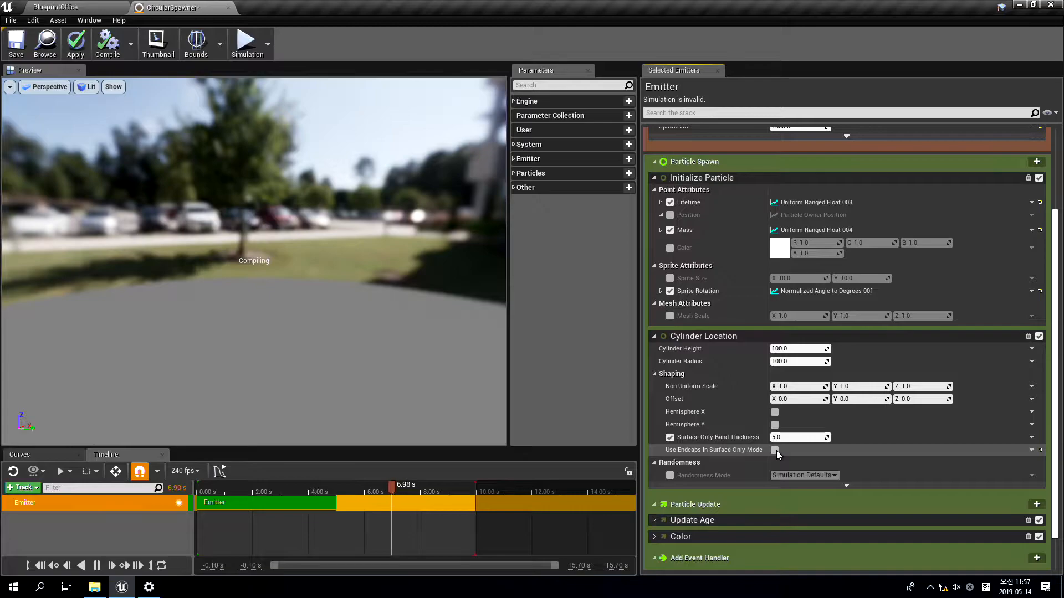
# Set the Cylinder Height to 10 and the Cylinder Radius to 400 in Cylinder Location
pyautogui.moveTo(359, 207); pyautogui.dragTo(368, 247)
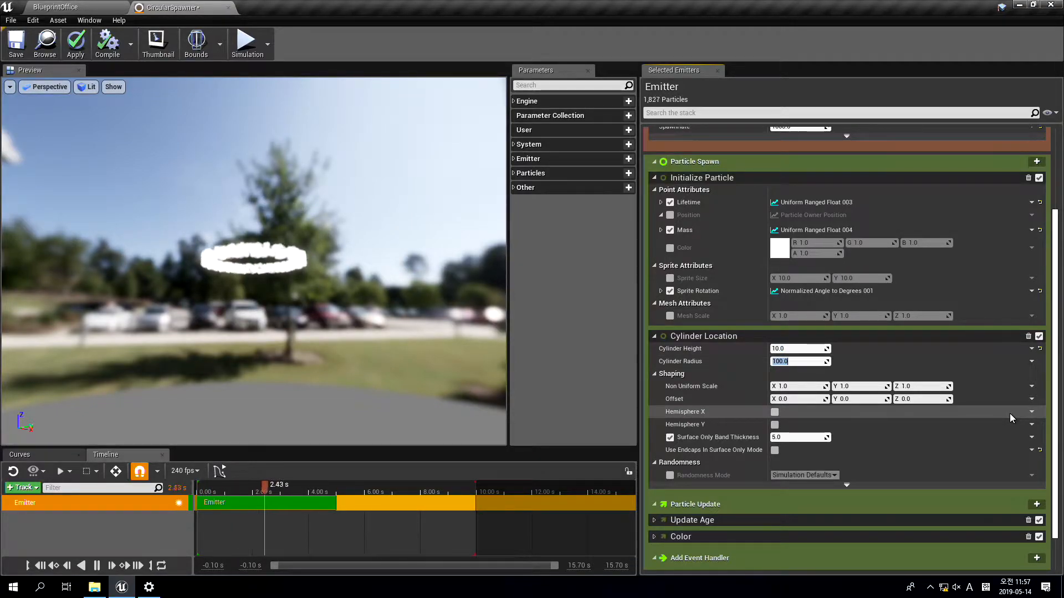
pyautogui.press('Return')
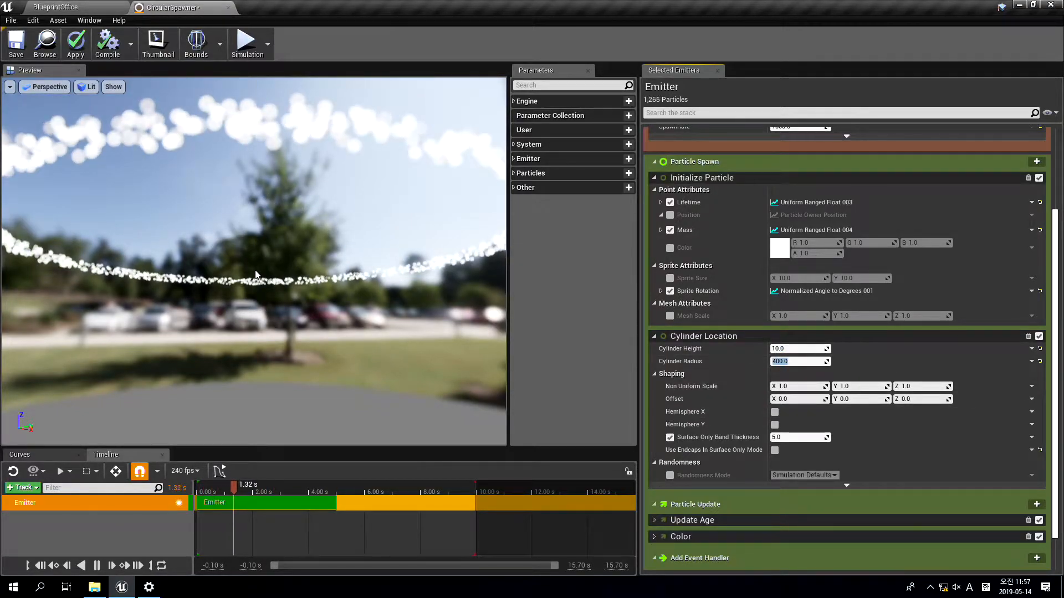
pyautogui.moveTo(354, 222); pyautogui.dragTo(360, 288)
pyautogui.scroll(-5, 254, 261)
pyautogui.moveTo(220, 174); pyautogui.dragTo(189, 176)
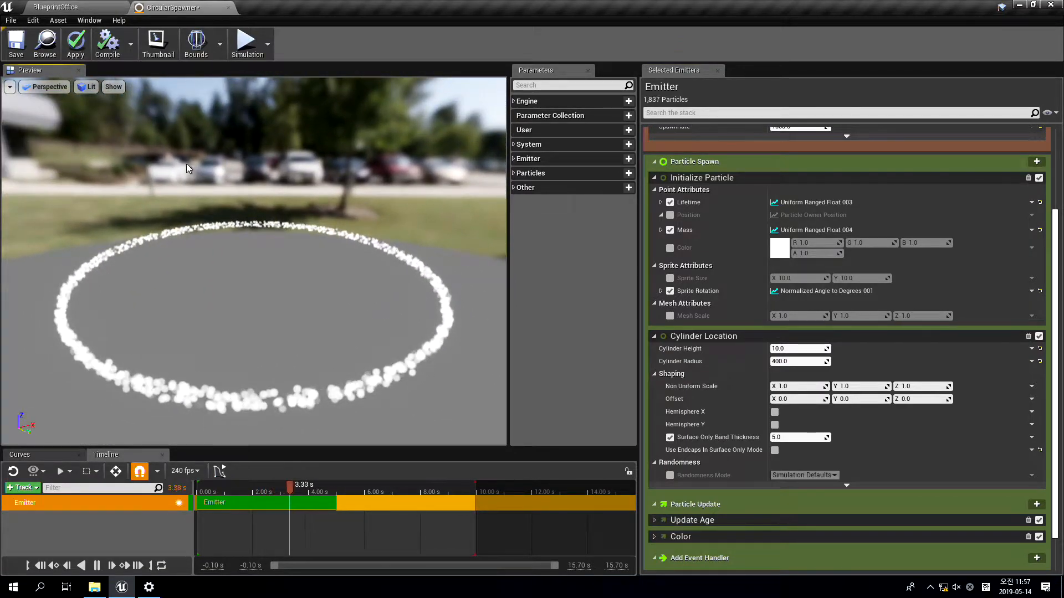
# Save and close the CircularSpawner emitter, and create a Niagara System named HolographicMap from it
pyautogui.click(15, 42)
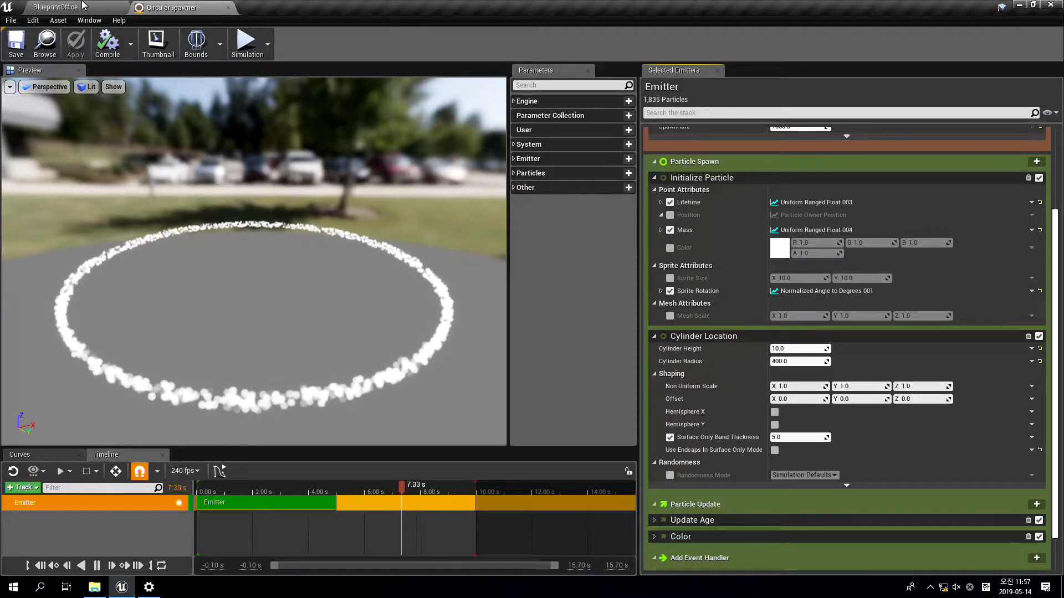
pyautogui.click(227, 8)
pyautogui.rightClick(377, 440)
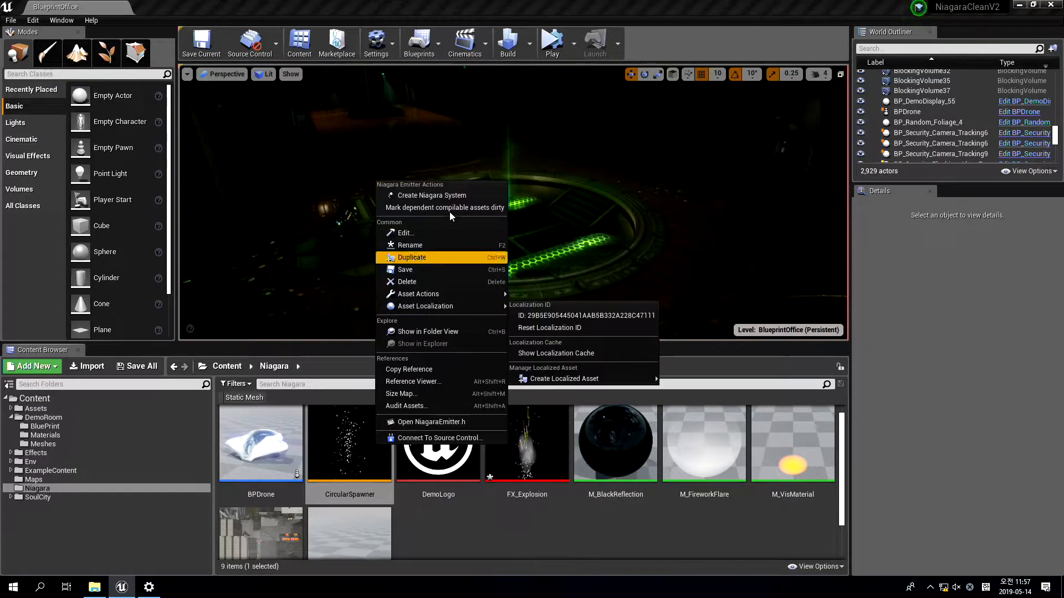
pyautogui.click(432, 196)
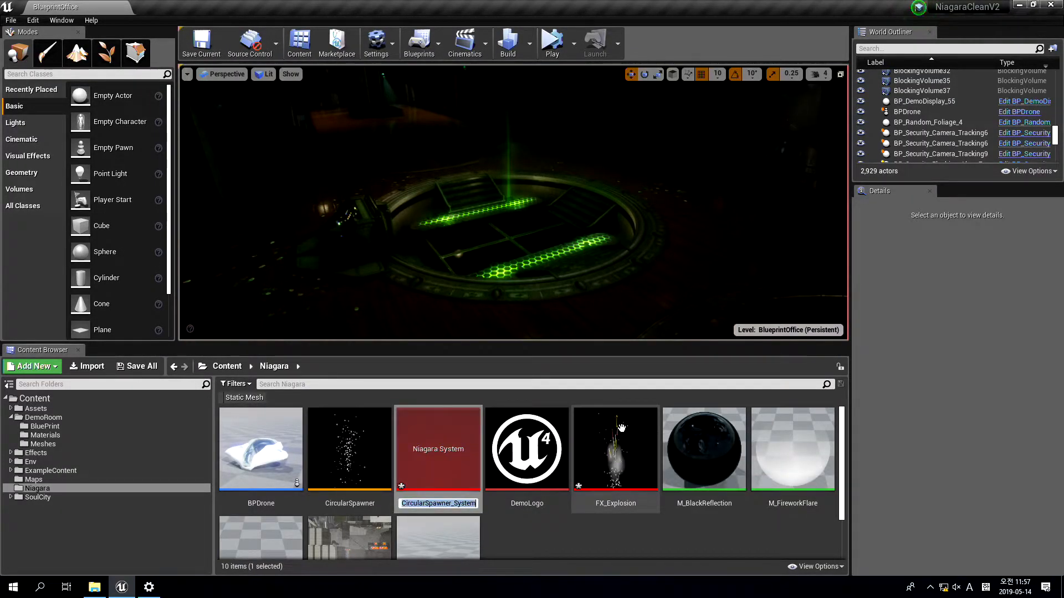
pyautogui.write('HolographicMap')
pyautogui.press('Return')
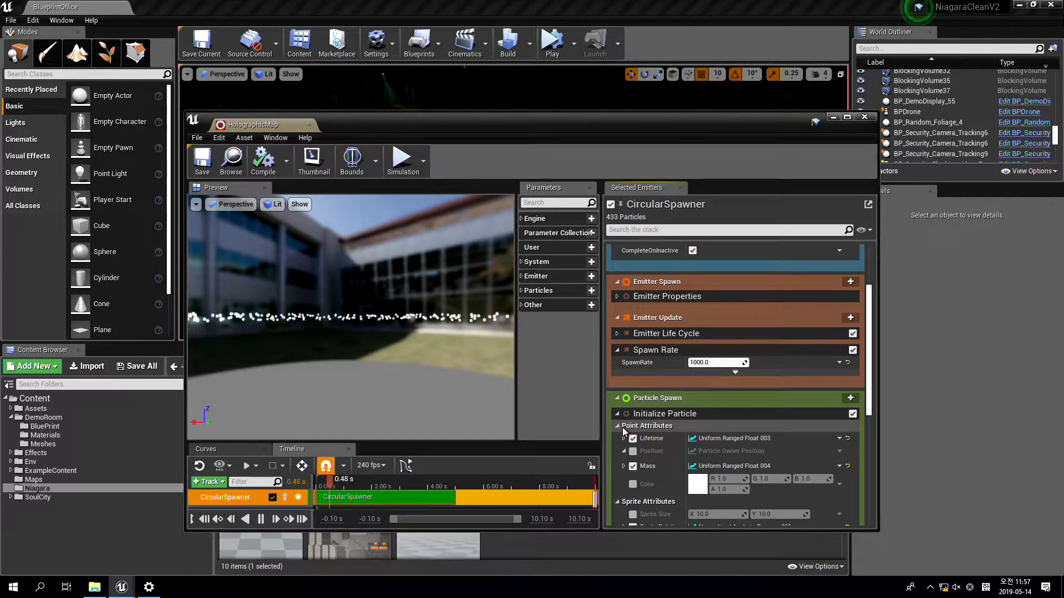
# Dock the HolographicMap system editor beside the level editor and view its particle ring from above
pyautogui.doubleClick(280, 124)
pyautogui.scroll(-3, 1045, 374)
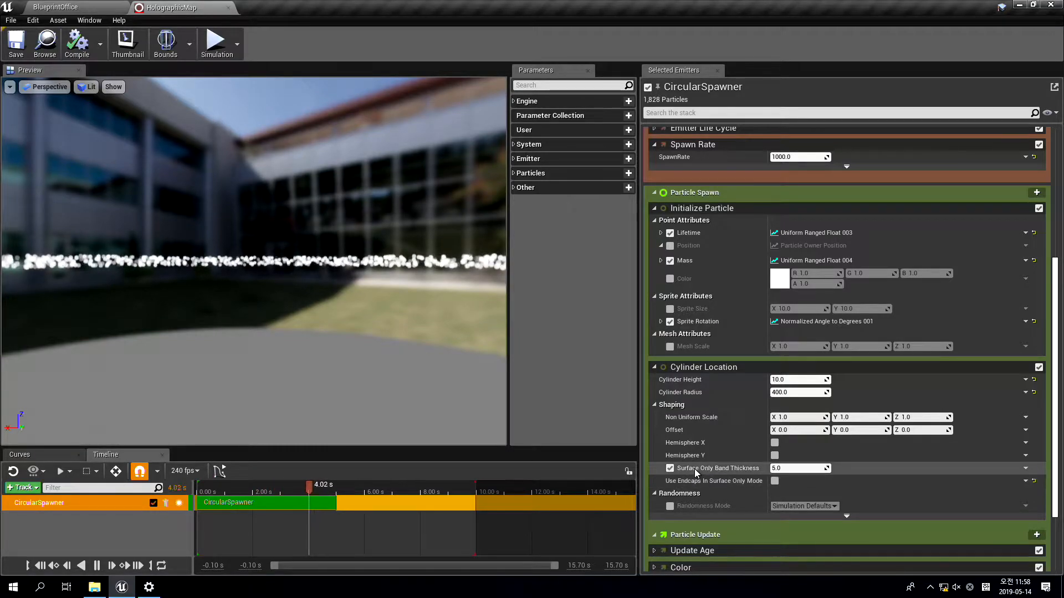
pyautogui.moveTo(355, 249); pyautogui.dragTo(354, 288)
pyautogui.moveTo(282, 273); pyautogui.dragTo(282, 296)
pyautogui.scroll(-6, 282, 273)
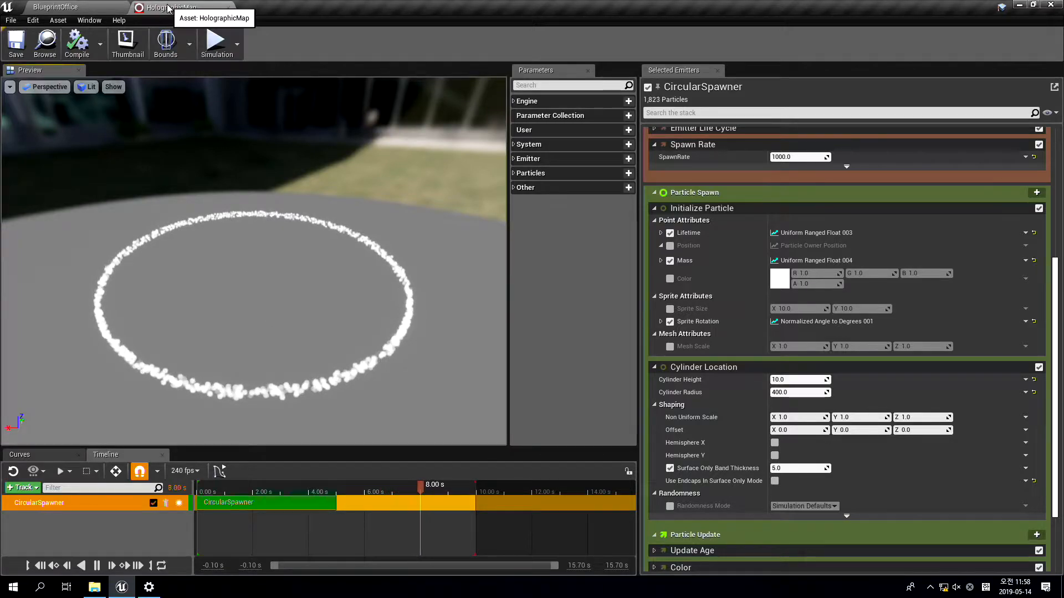
# Place the HolographicMap system in the level and move it beside the circular platform, at X 2550, Y 4510, Z 1520
pyautogui.click(85, 7)
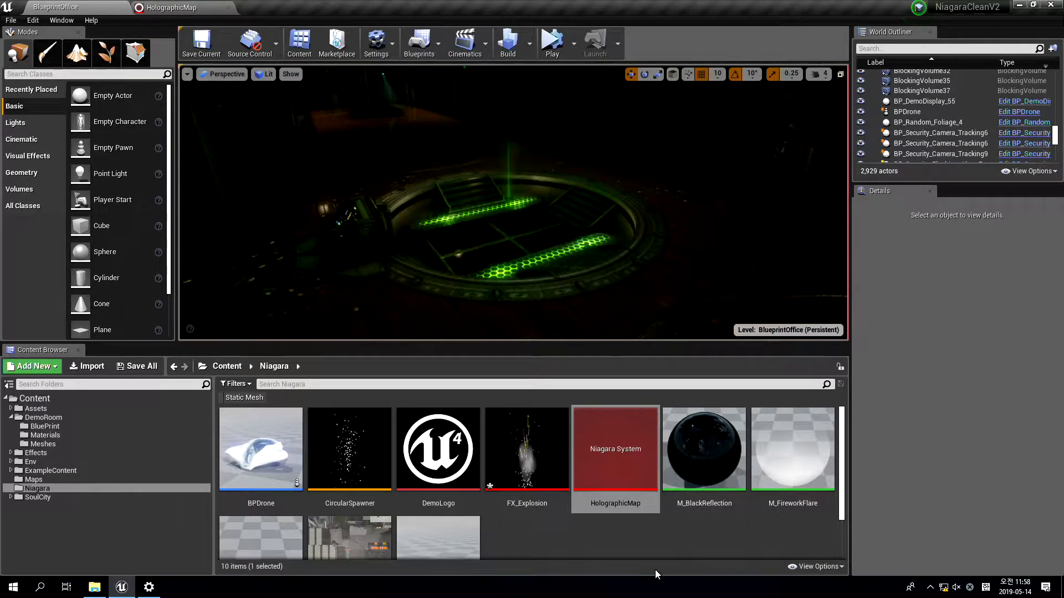
pyautogui.moveTo(505, 222); pyautogui.dragTo(509, 227)
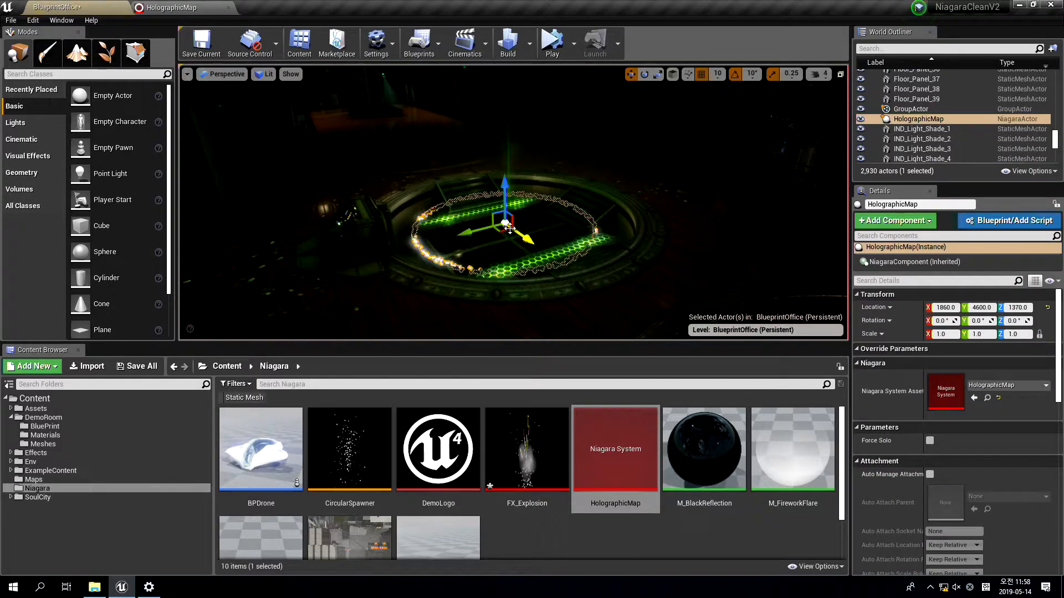
pyautogui.moveTo(505, 191); pyautogui.dragTo(505, 162)
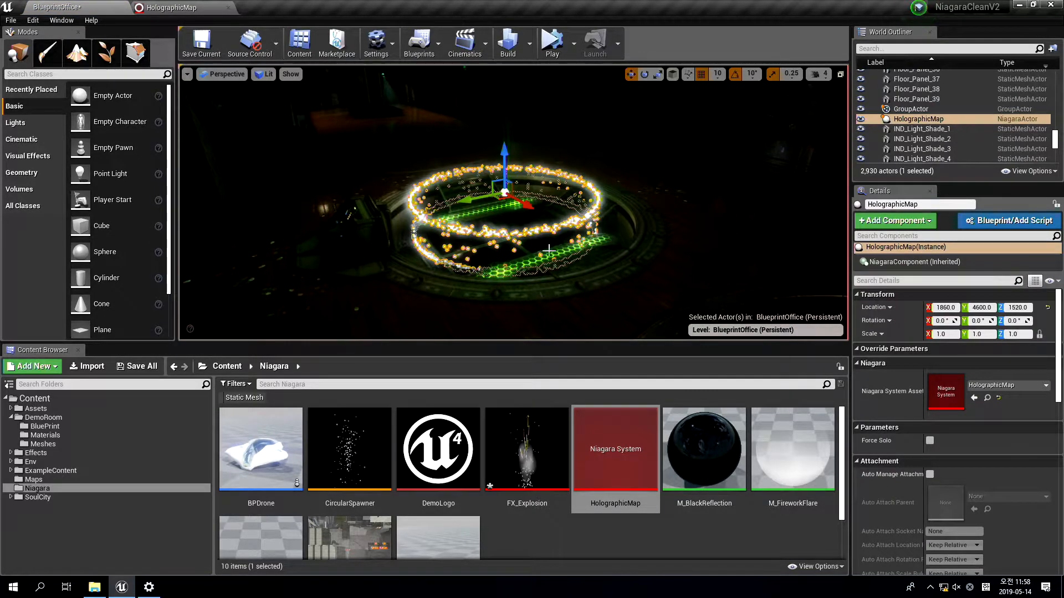
pyautogui.moveTo(504, 200); pyautogui.dragTo(651, 262)
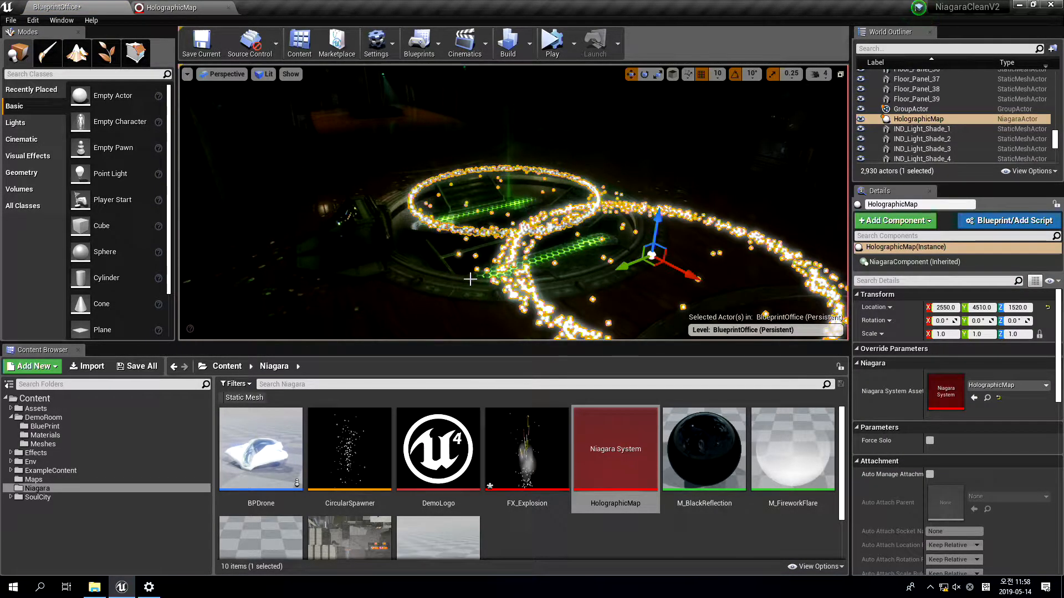
# Copy the location of the circular theatre floor mesh around the platform
pyautogui.click(463, 285)
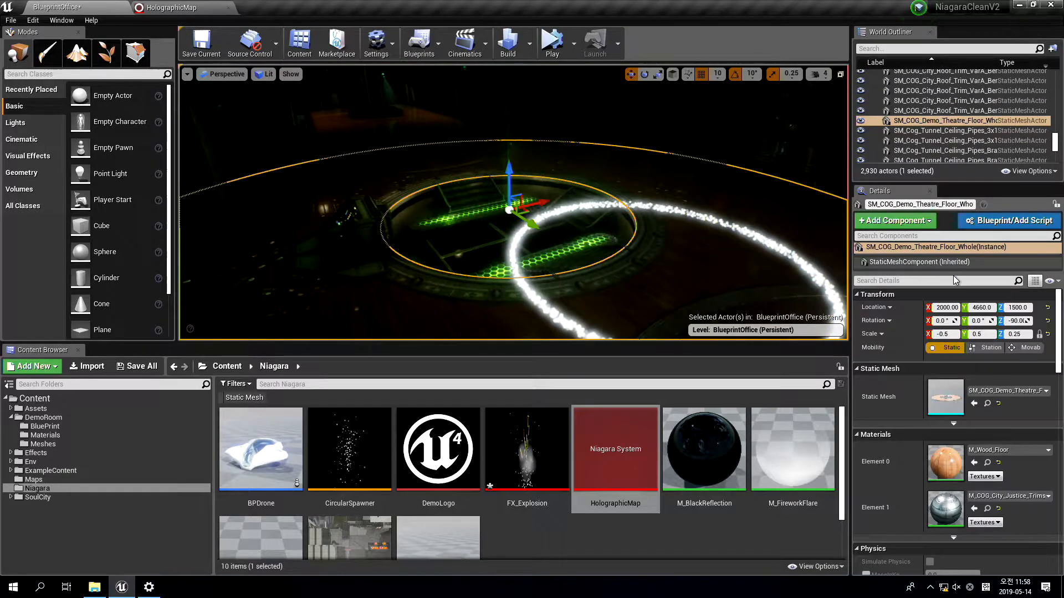
pyautogui.rightClick(881, 308)
pyautogui.click(895, 315)
# Paste the copied location onto the HolographicMap actor and inspect the ring centred over the platform with the editor icons hidden
pyautogui.moveTo(560, 232); pyautogui.dragTo(607, 233, button='right')
pyautogui.press('g')
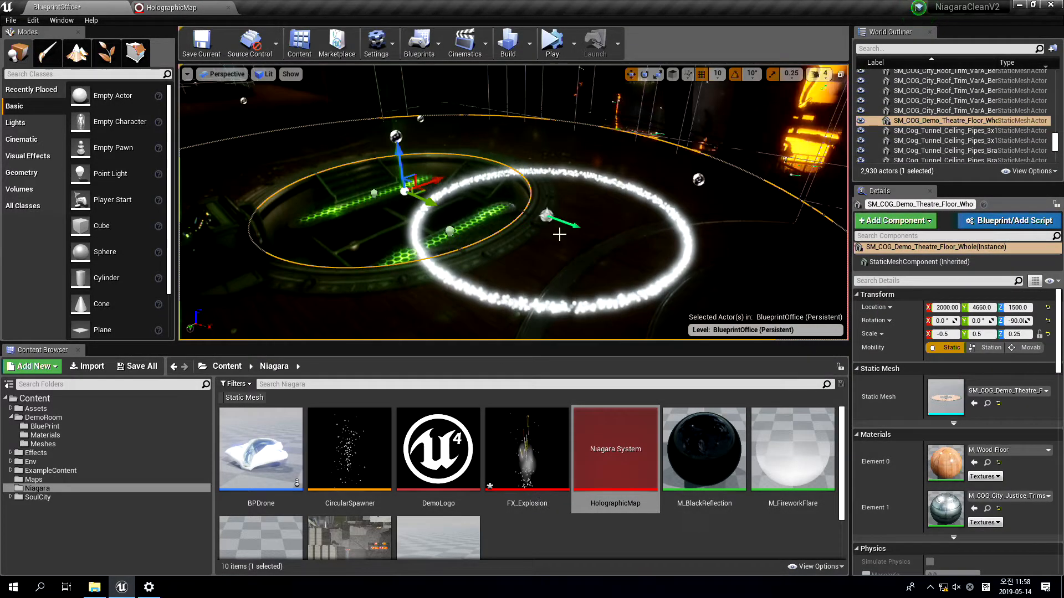
pyautogui.click(547, 216)
pyautogui.rightClick(871, 308)
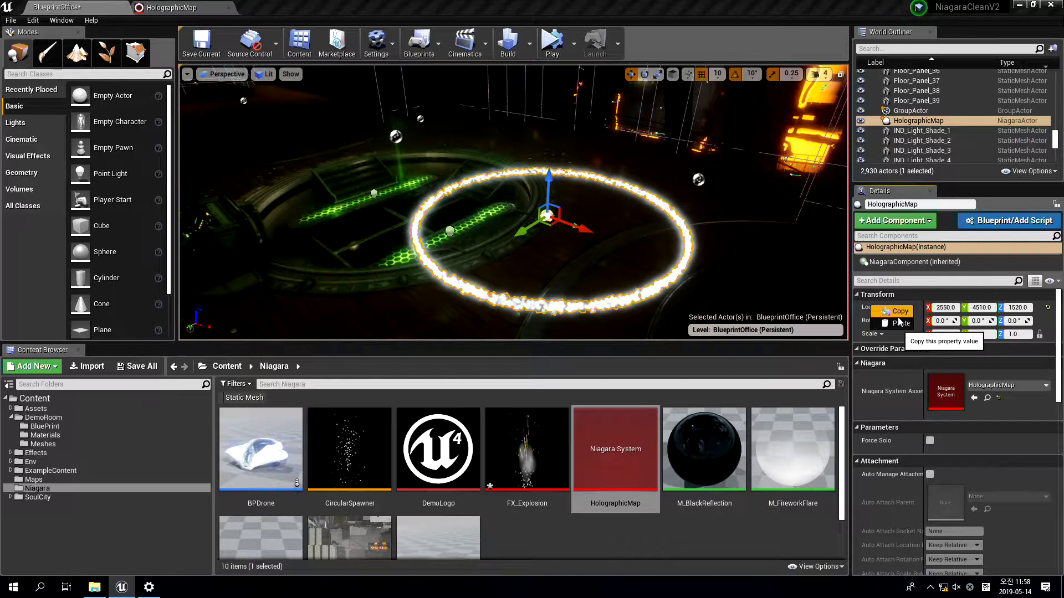
pyautogui.click(896, 327)
pyautogui.moveTo(557, 229)
pyautogui.mouseDown(button='right')
pyautogui.moveTo(496, 230)
pyautogui.moveTo(587, 243)
pyautogui.moveTo(565, 238)
pyautogui.mouseUp(button='right')
pyautogui.press('g')
pyautogui.press('w')
pyautogui.press('f')
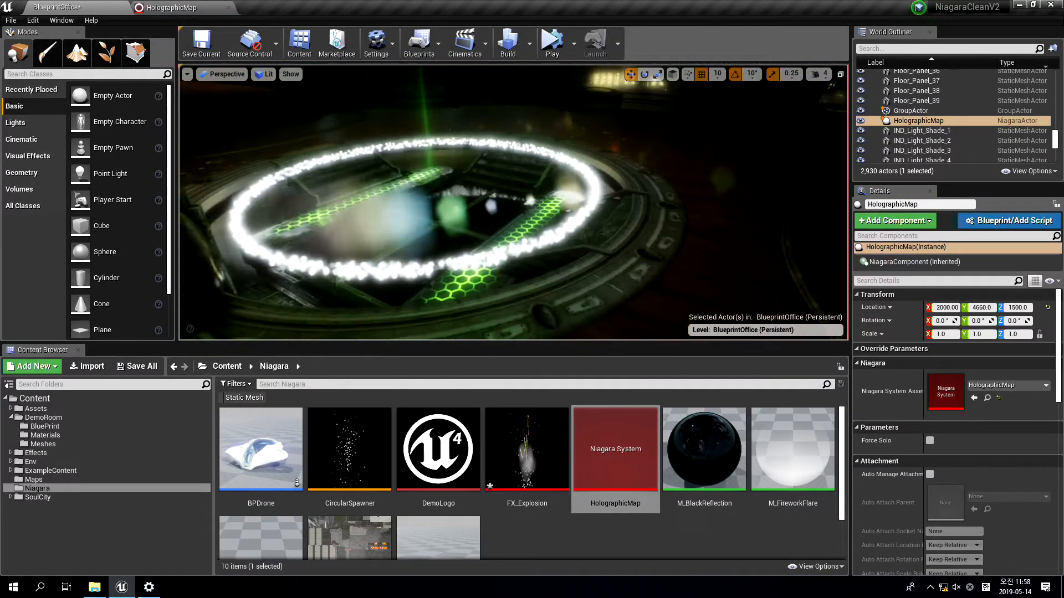
pyautogui.press('g')
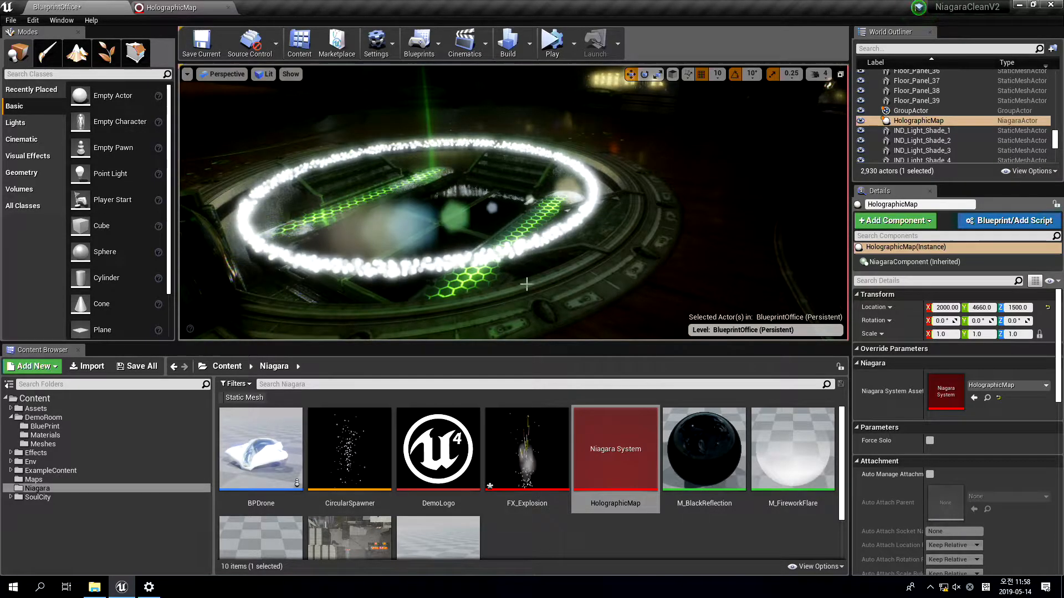
# Measure the inner radius of the theatre floor mesh from its centre in the maximized top wireframe view
pyautogui.click(636, 251)
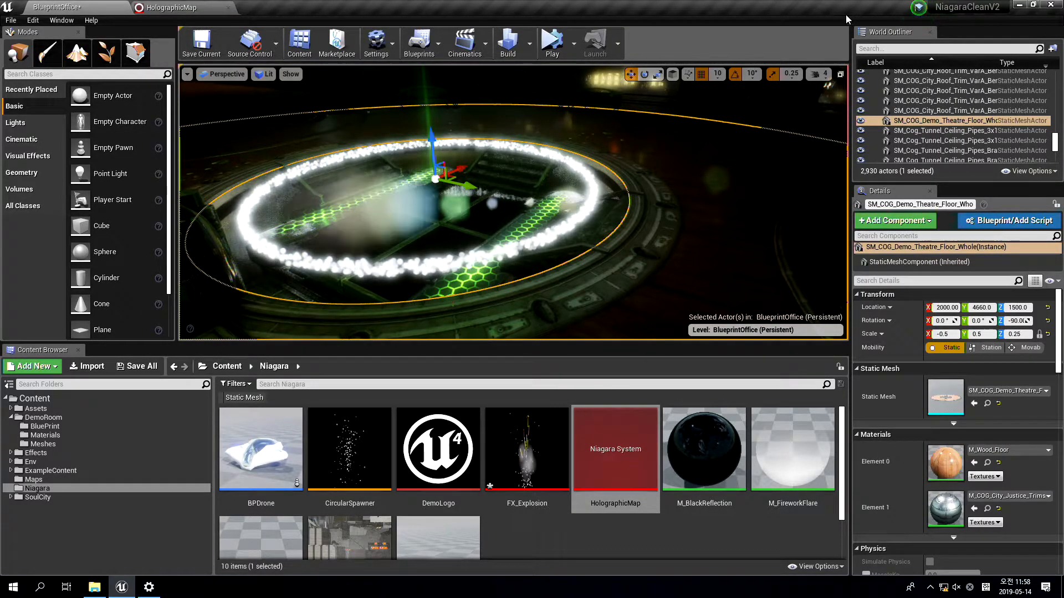
pyautogui.click(841, 74)
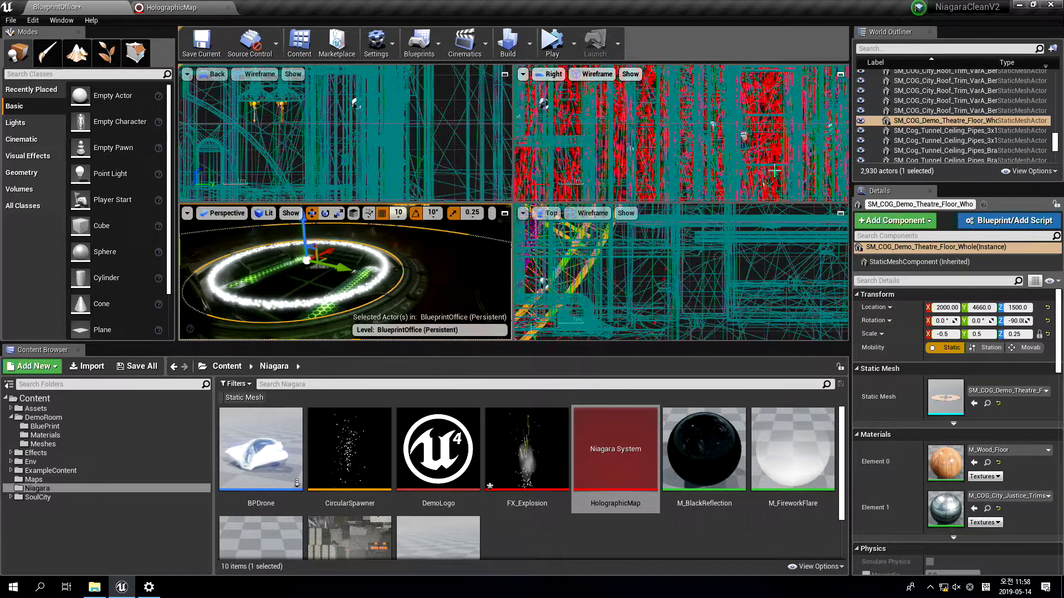
pyautogui.click(840, 213)
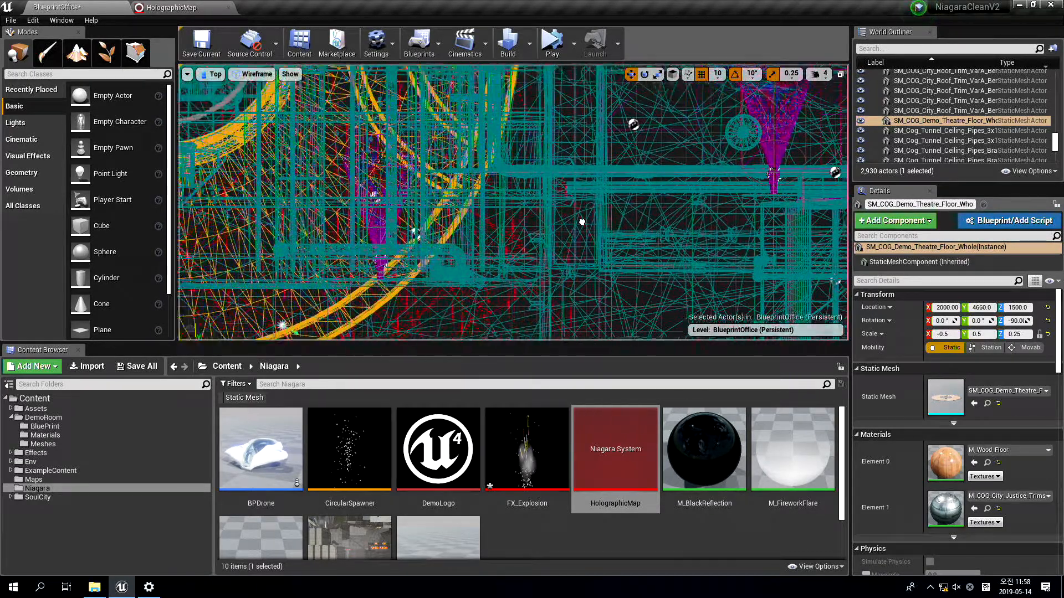
pyautogui.scroll(-3, 510, 186)
pyautogui.scroll(4, 459, 227)
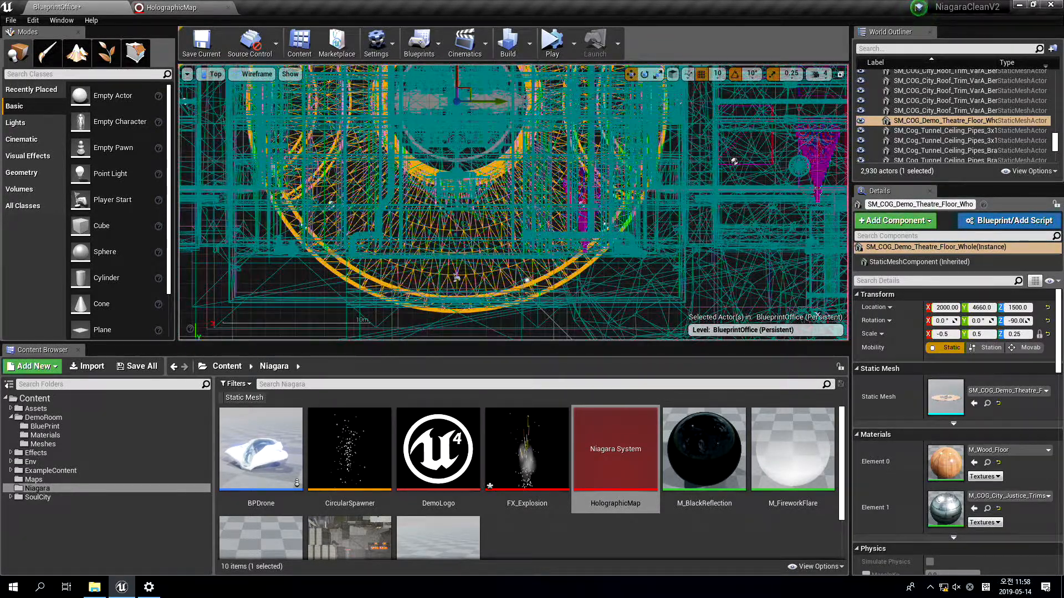
pyautogui.moveTo(503, 185); pyautogui.dragTo(535, 326, button='right')
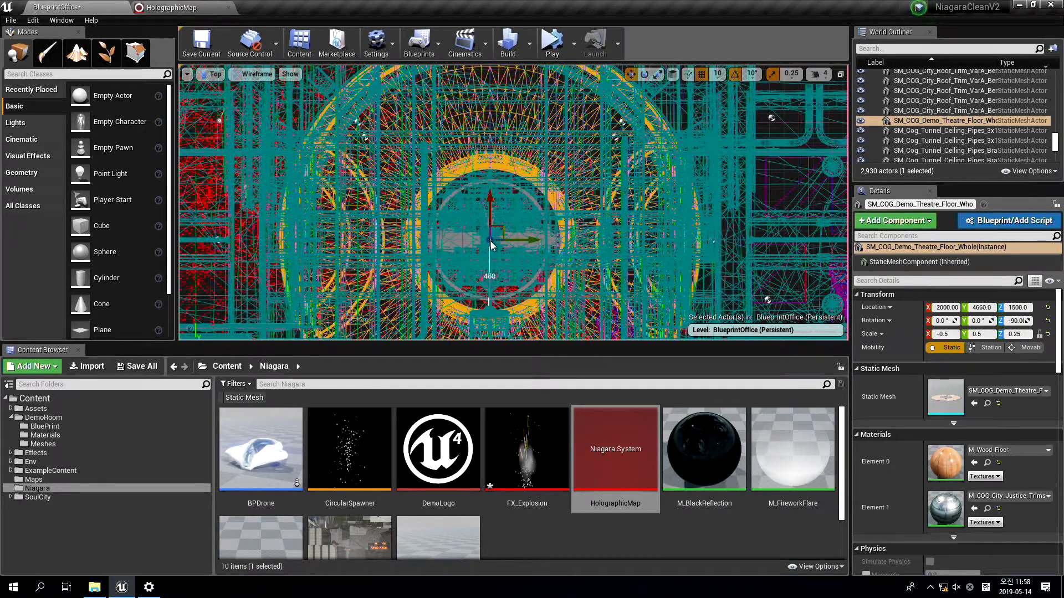
pyautogui.moveTo(490, 239); pyautogui.dragTo(490, 309, button='middle')
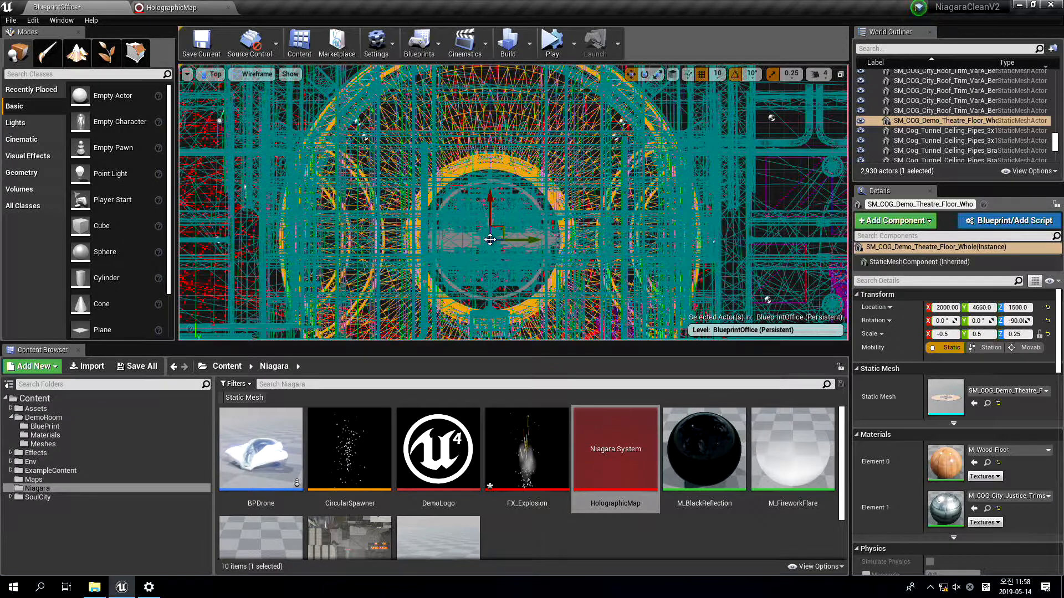
# Set the Cylinder Radius to 500 in the HolographicMap system's Cylinder Location module and return to the level
pyautogui.click(210, 12)
pyautogui.scroll(1, 853, 388)
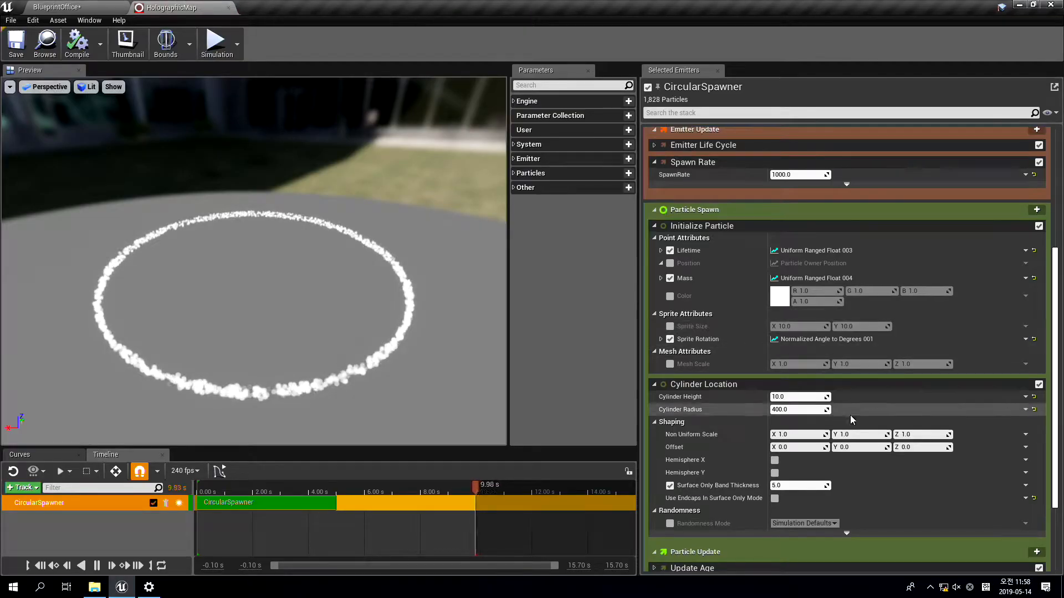
pyautogui.click(814, 410)
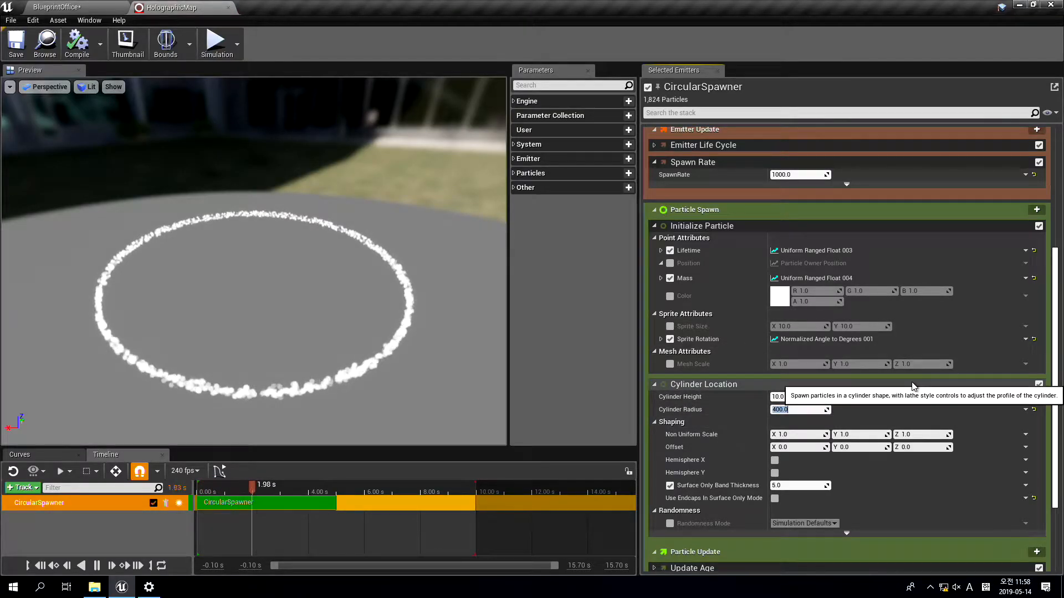
pyautogui.write('500')
pyautogui.press('Return')
pyautogui.click(67, 7)
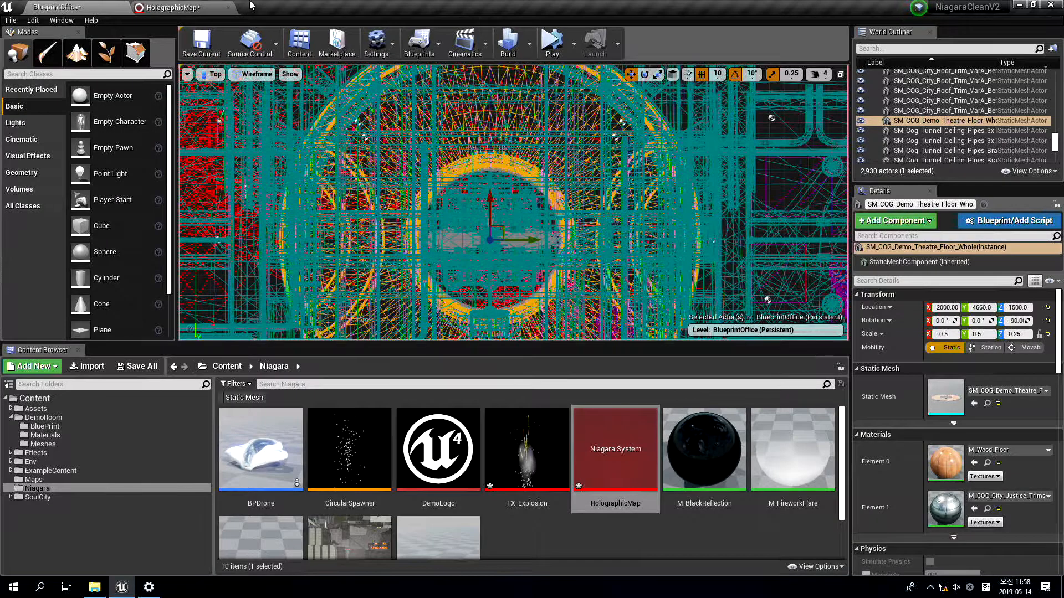
# Maximize the perspective viewport and inspect the particle ring around the platform, toggling the editor icons
pyautogui.click(840, 74)
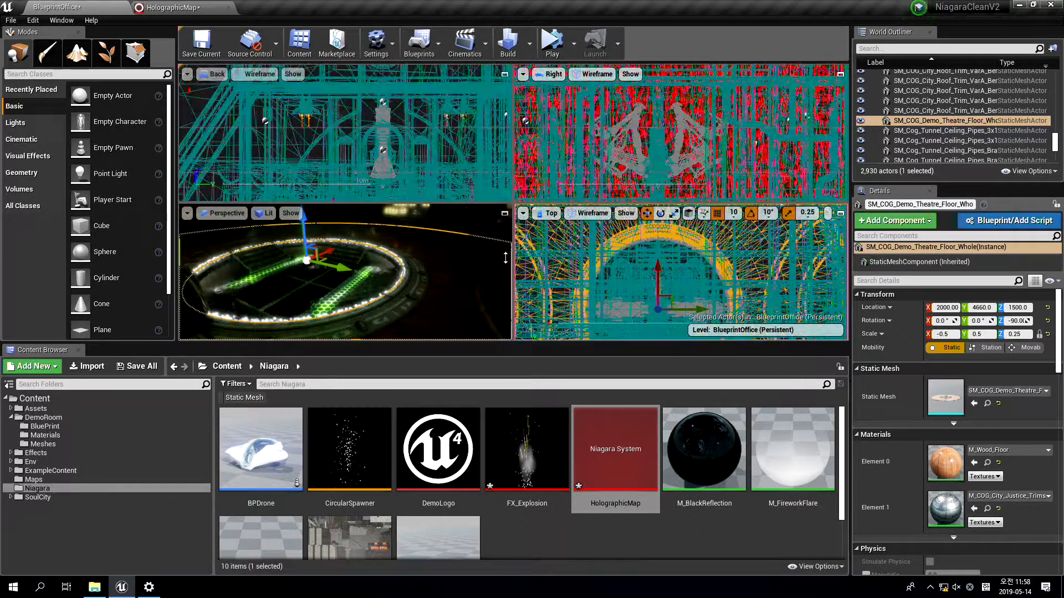
pyautogui.click(505, 213)
pyautogui.moveTo(430, 261); pyautogui.dragTo(577, 271, button='right')
pyautogui.press('g')
pyautogui.press('g')
pyautogui.moveTo(469, 240)
pyautogui.mouseDown(button='right')
pyautogui.moveTo(470, 222)
pyautogui.moveTo(468, 240)
pyautogui.mouseUp(button='right')
# Try to raise the HolographicMap actor above the platform along the Z axis, and undo the move
pyautogui.moveTo(484, 238); pyautogui.dragTo(492, 162)
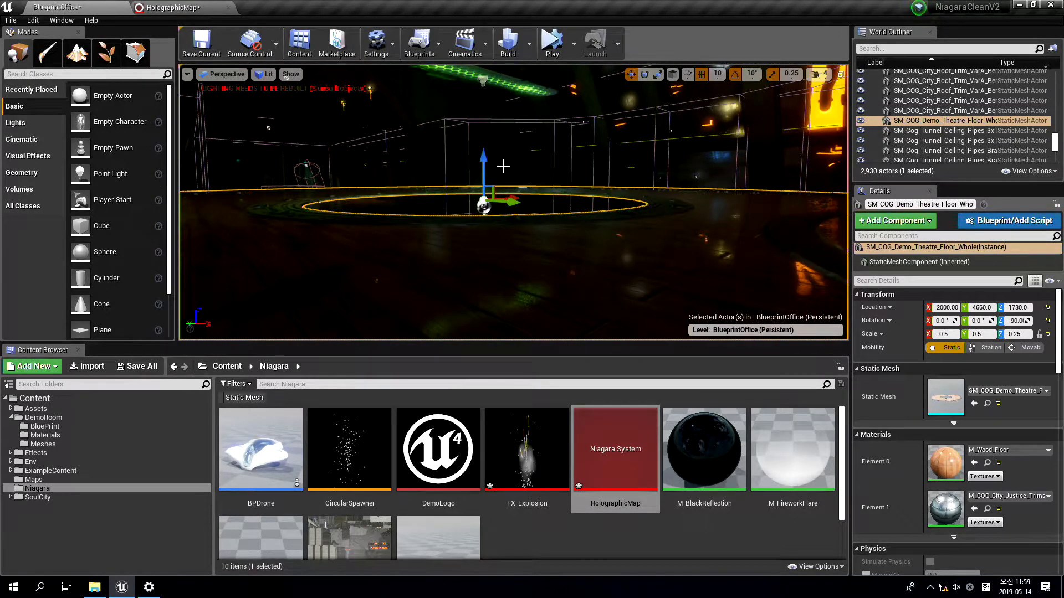
pyautogui.hotkey('ctrl', 'z')
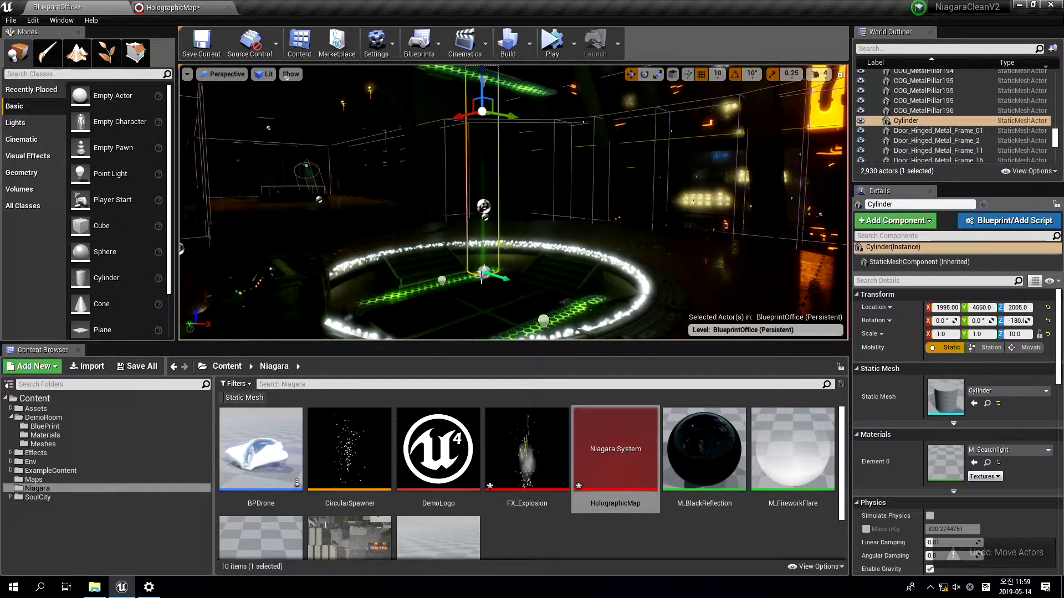
pyautogui.click(482, 276)
pyautogui.moveTo(484, 239); pyautogui.dragTo(495, 150)
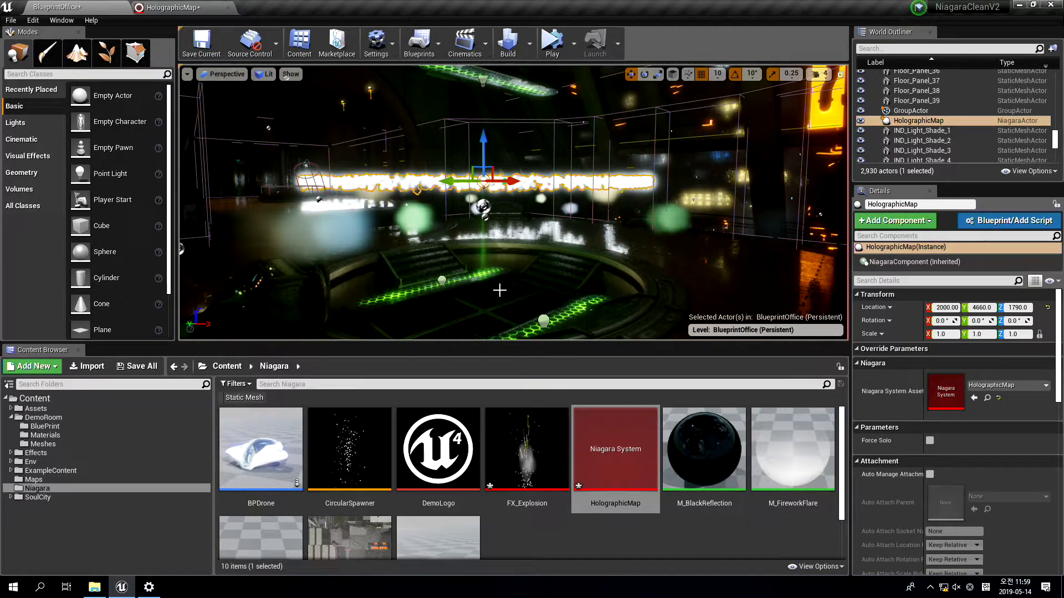
pyautogui.hotkey('ctrl', 'z')
# Set the Cylinder Location Z Offset to -150 in the HolographicMap system and return to the level
pyautogui.click(198, 7)
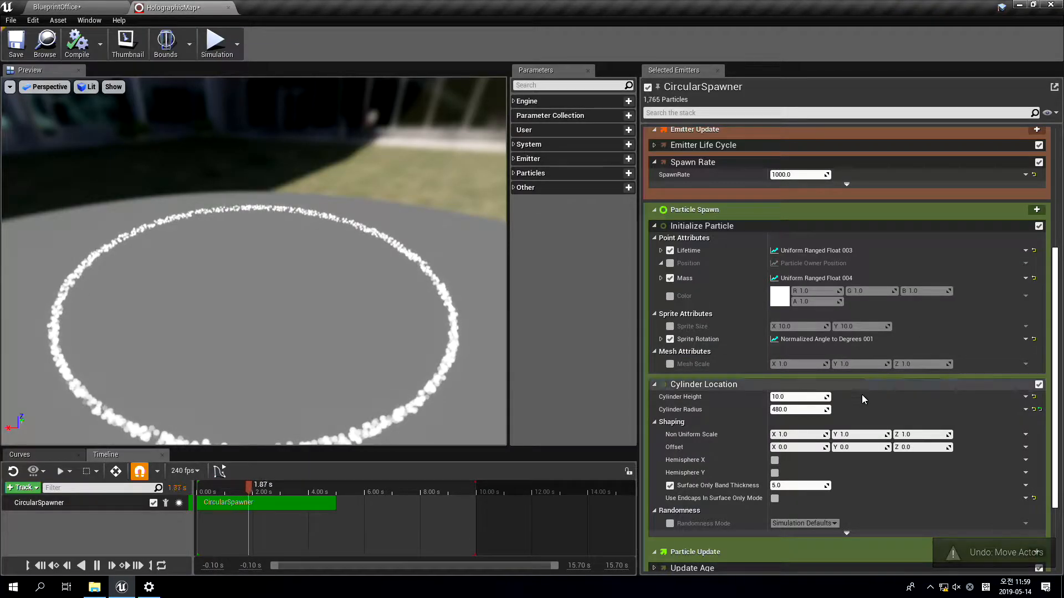
pyautogui.click(924, 448)
pyautogui.write('-1')
pyautogui.press('BackSpace')
pyautogui.write('50')
pyautogui.press('Return')
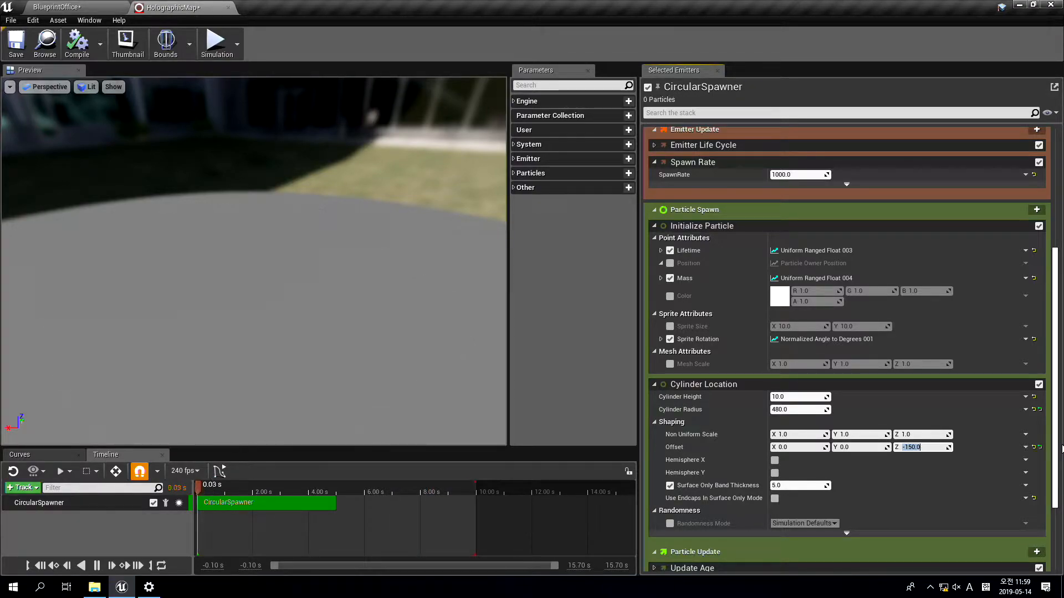
pyautogui.click(102, 6)
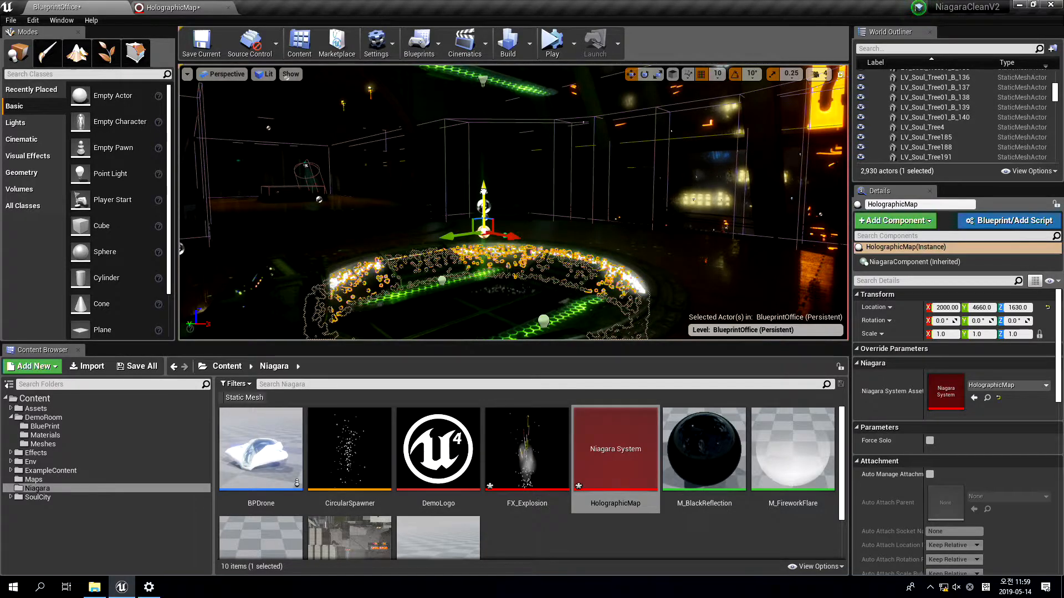
# Raise the HolographicMap actor to Z 1650 and inspect the ring on the platform with the editor icons hidden
pyautogui.moveTo(483, 192); pyautogui.dragTo(483, 187)
pyautogui.press('g')
pyautogui.moveTo(715, 232)
pyautogui.mouseDown(button='right')
pyautogui.moveTo(711, 293)
pyautogui.moveTo(720, 221)
pyautogui.mouseUp(button='right')
pyautogui.press('w')
pyautogui.press('s')
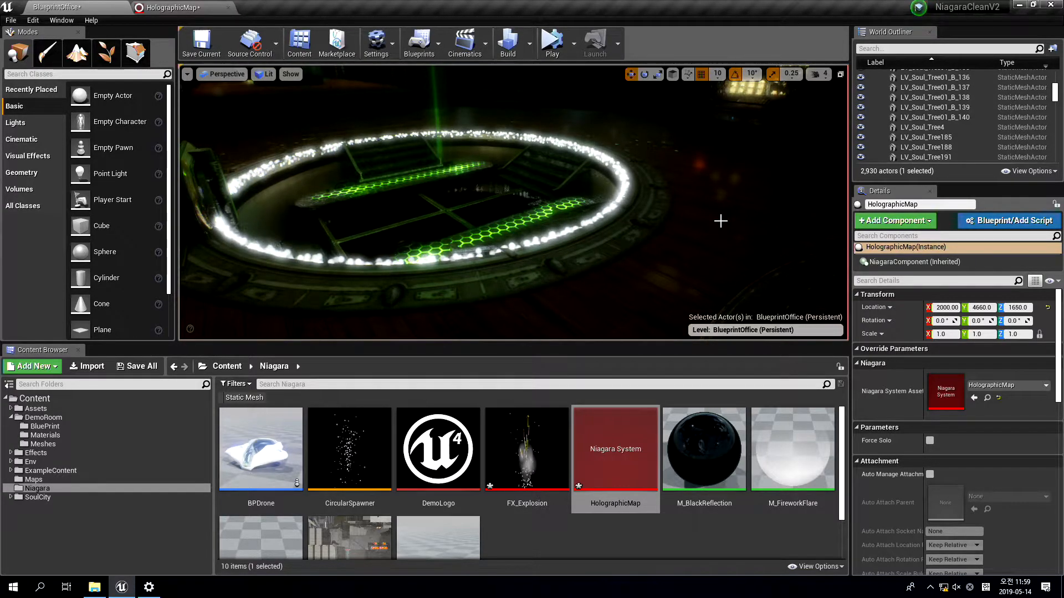
pyautogui.moveTo(480, 235); pyautogui.dragTo(561, 156, button='right')
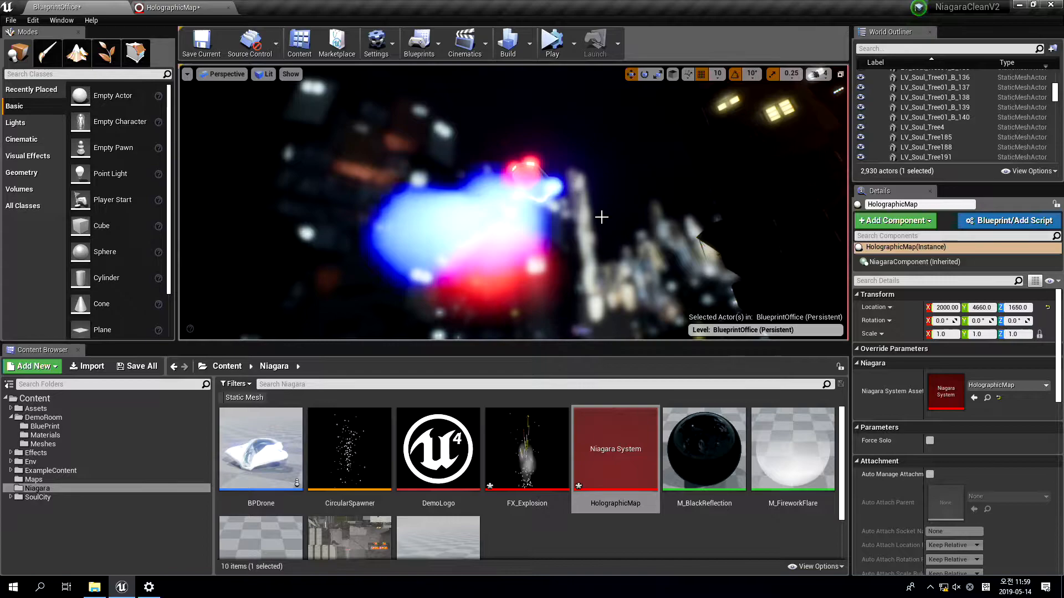
pyautogui.moveTo(602, 217)
pyautogui.mouseDown(button='right')
pyautogui.moveTo(665, 238)
pyautogui.moveTo(707, 230)
pyautogui.moveTo(673, 230)
pyautogui.moveTo(687, 255)
pyautogui.moveTo(701, 241)
pyautogui.moveTo(684, 255)
pyautogui.moveTo(499, 181)
pyautogui.mouseUp(button='right')
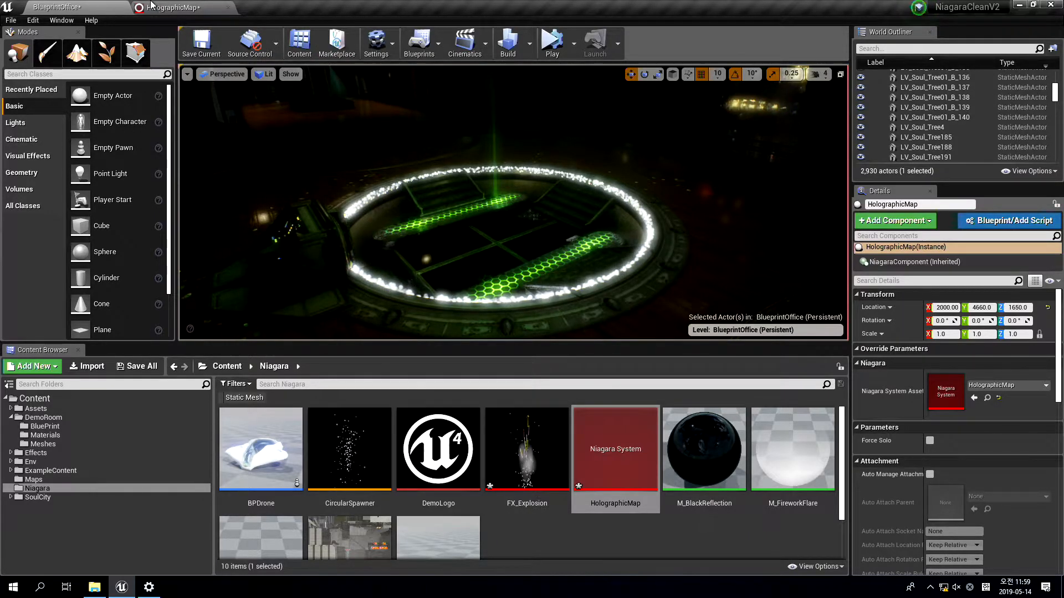
# Review the HolographicMap emitter settings and open the DemoLogo texture to examine its image
pyautogui.click(172, 8)
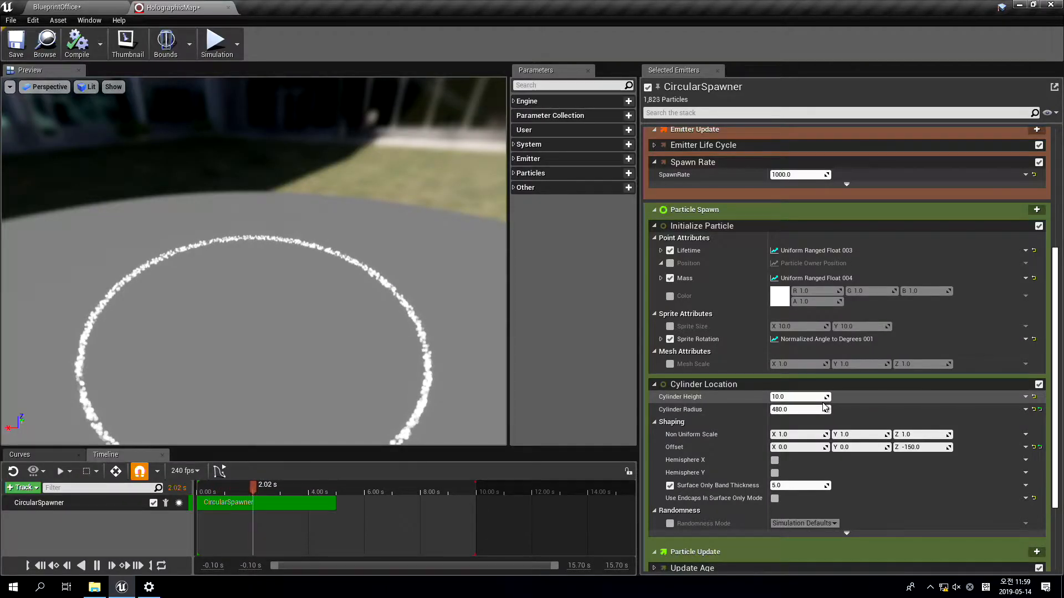
pyautogui.click(58, 7)
pyautogui.doubleClick(472, 454)
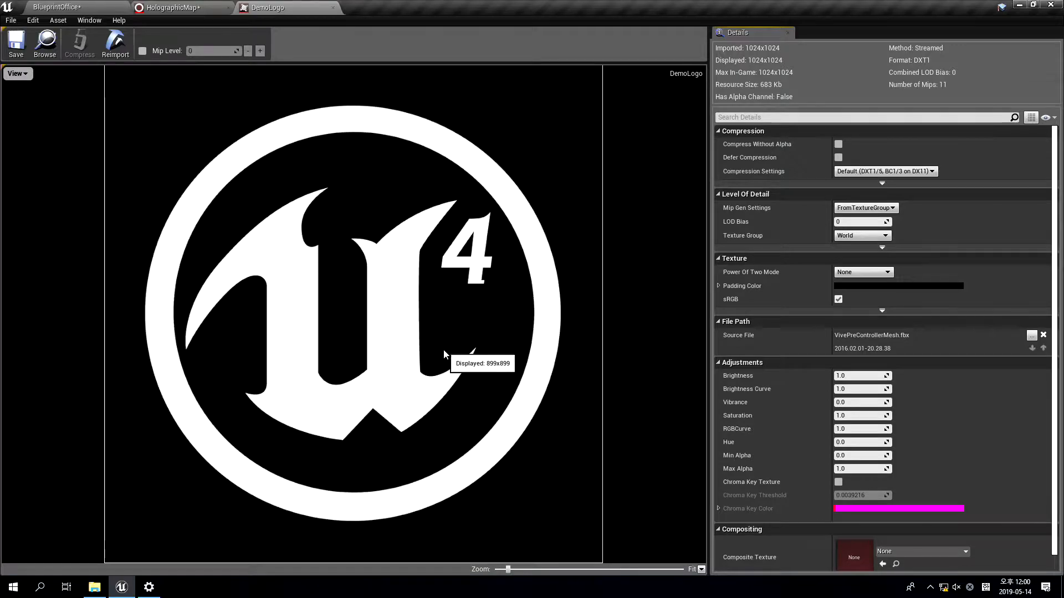
# Add a new Vector 2D parameter to the Particle Spawn group of the HolographicMap system's CircularSpawner emitter
pyautogui.click(169, 6)
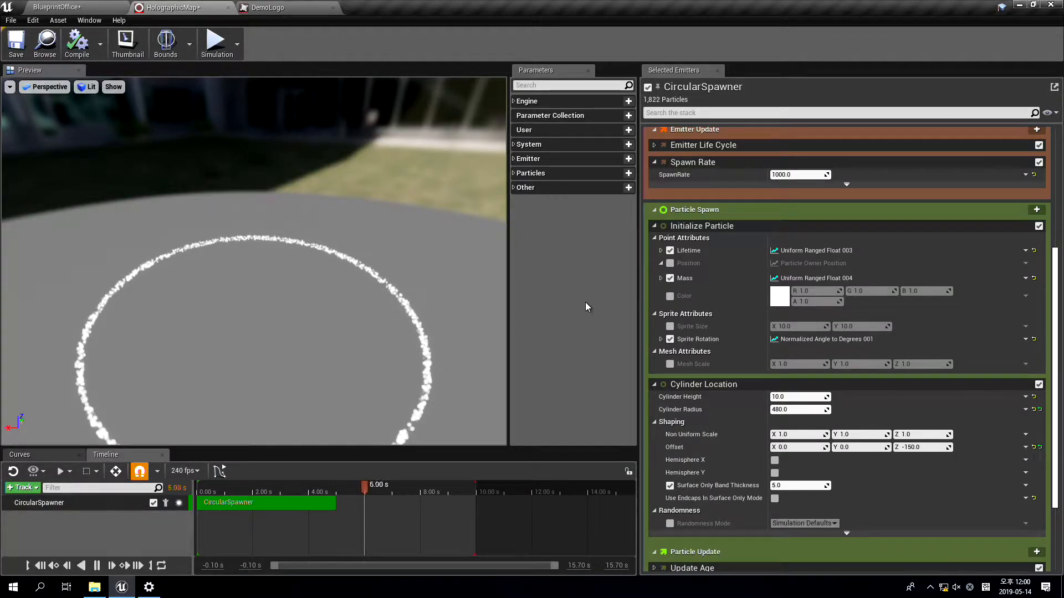
pyautogui.scroll(3, 882, 286)
pyautogui.scroll(-3, 881, 285)
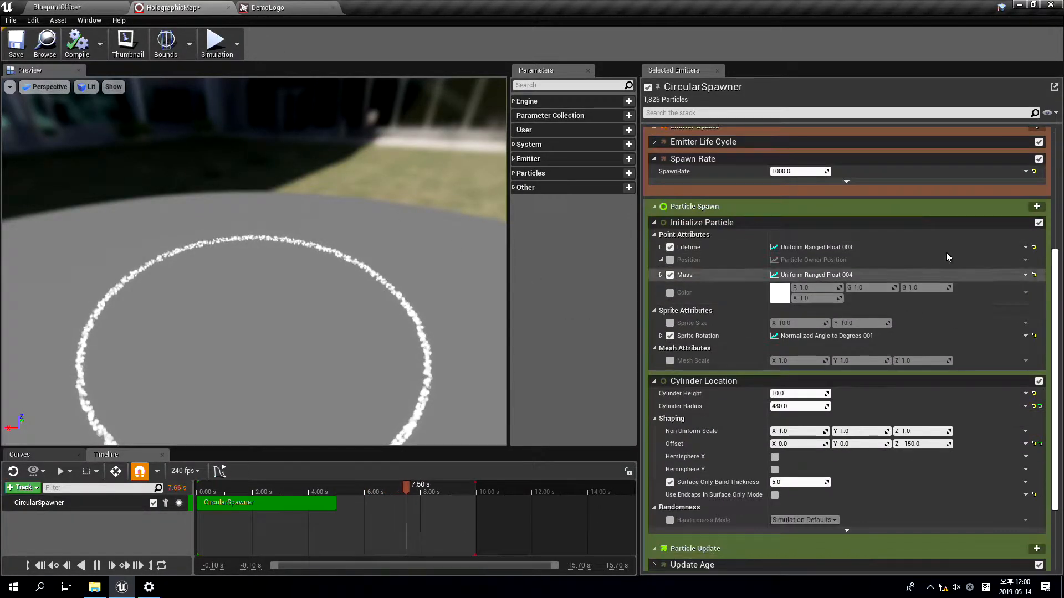
pyautogui.click(1036, 206)
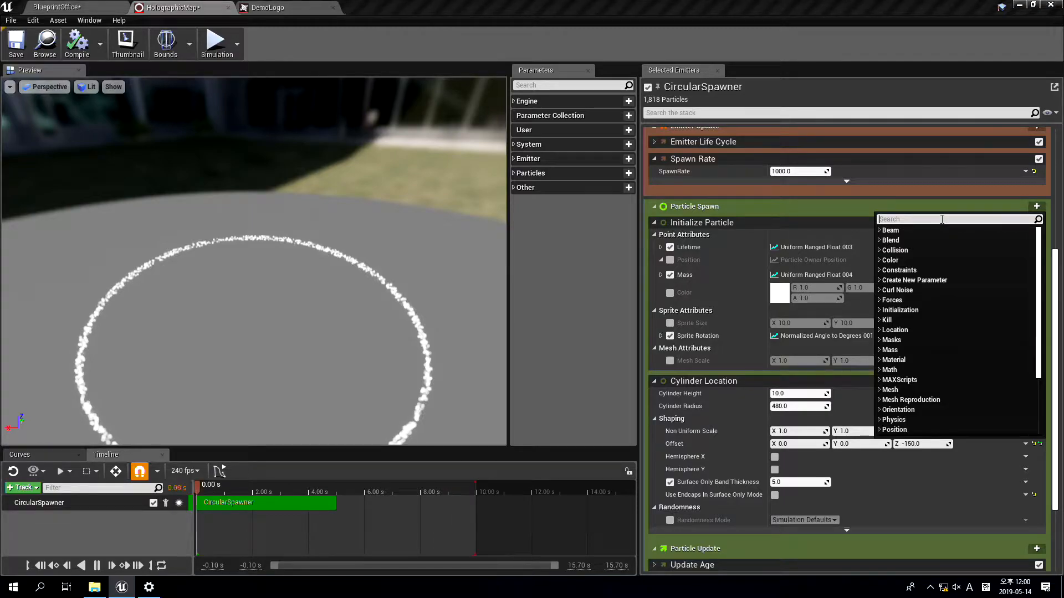
pyautogui.write('vector')
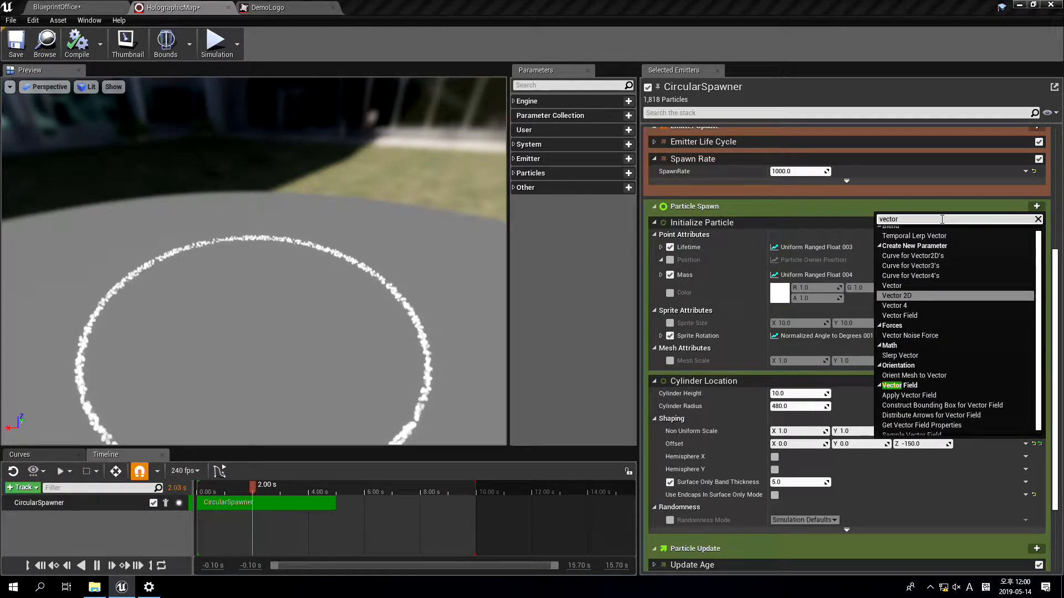
pyautogui.click(899, 296)
# Rename the new Vector 2D parameter to Particles.UV
pyautogui.scroll(-3, 897, 322)
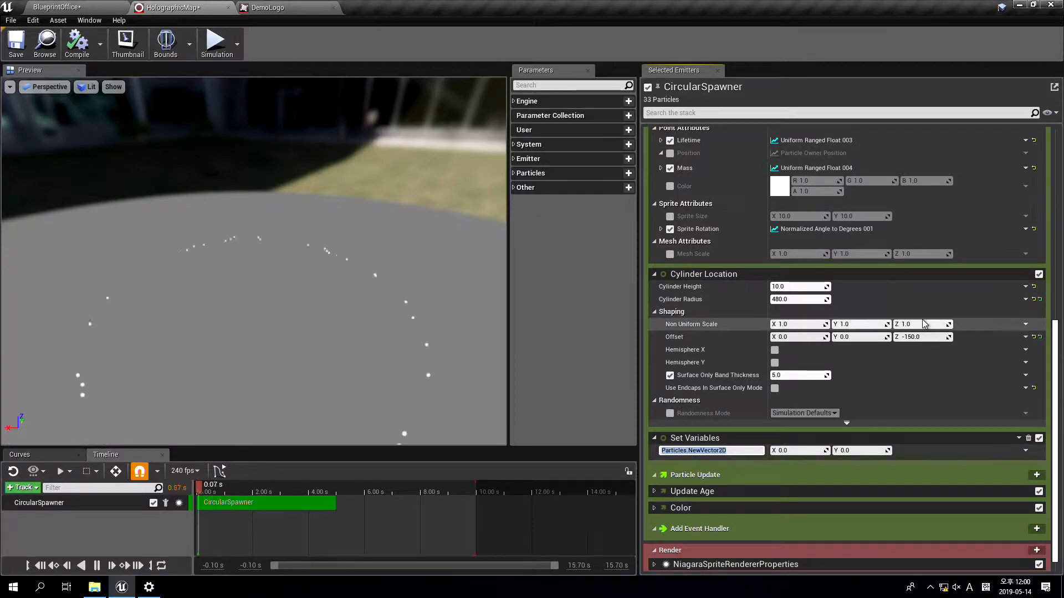
pyautogui.write('Particles.UV')
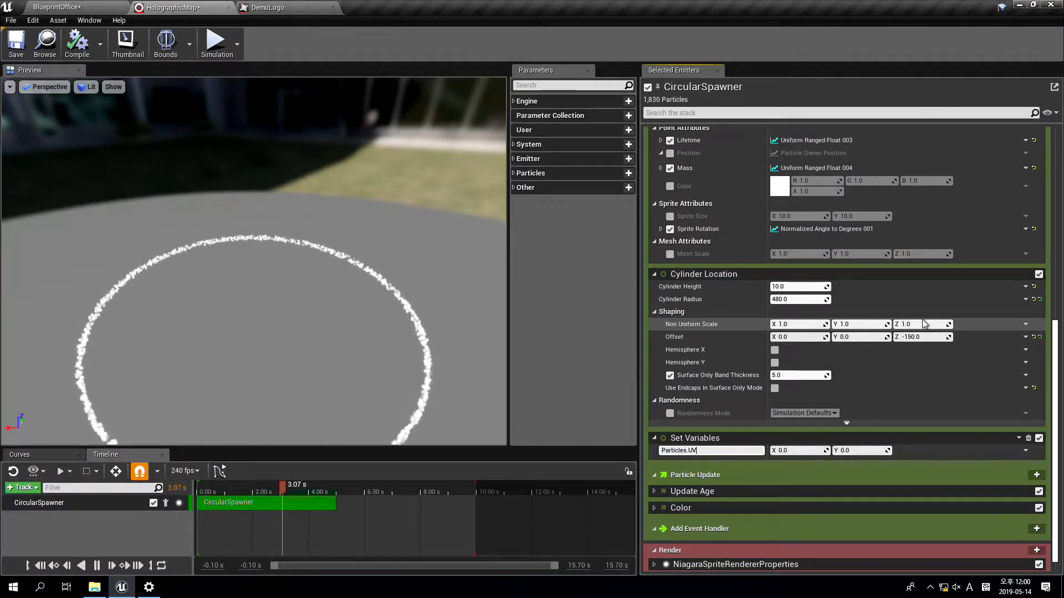
pyautogui.press('Return')
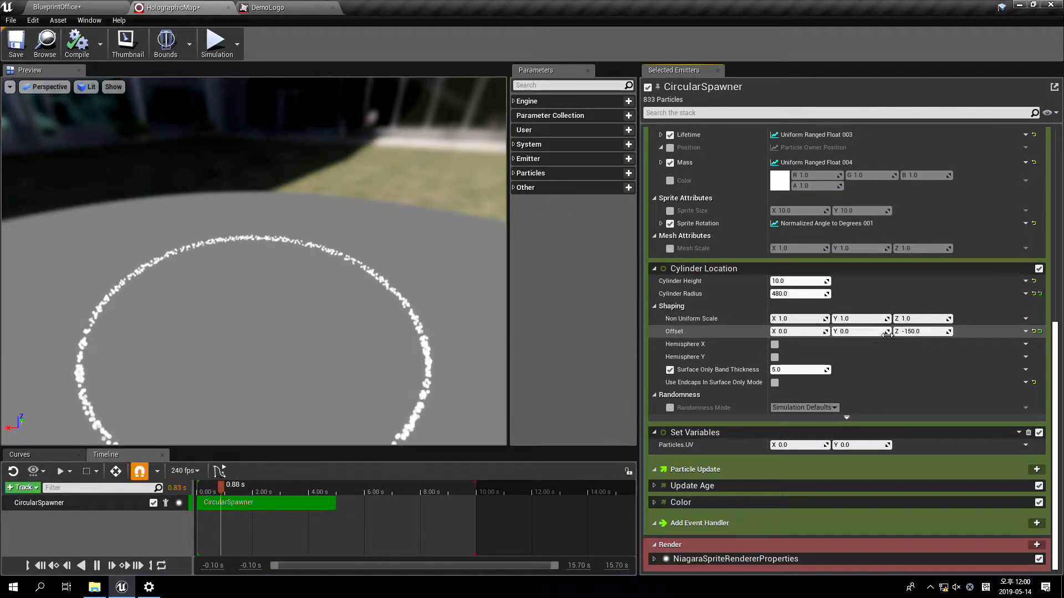
# Drive Particles.UV with a Uniform Ranged Vector 2D dynamic input
pyautogui.moveTo(390, 394); pyautogui.dragTo(390, 355, button='right')
pyautogui.moveTo(389, 393); pyautogui.dragTo(389, 365)
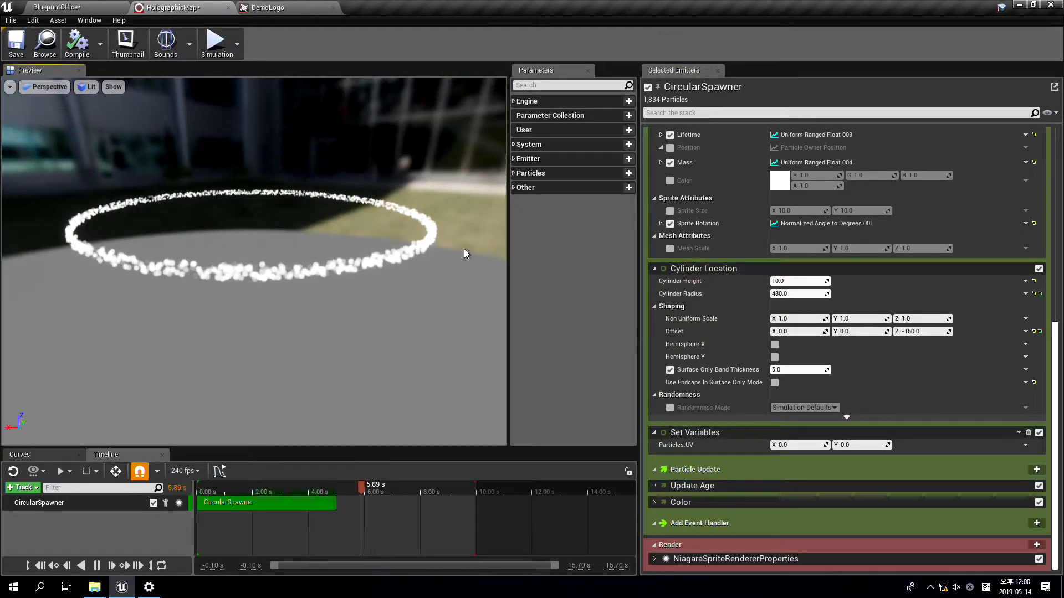
pyautogui.click(1025, 444)
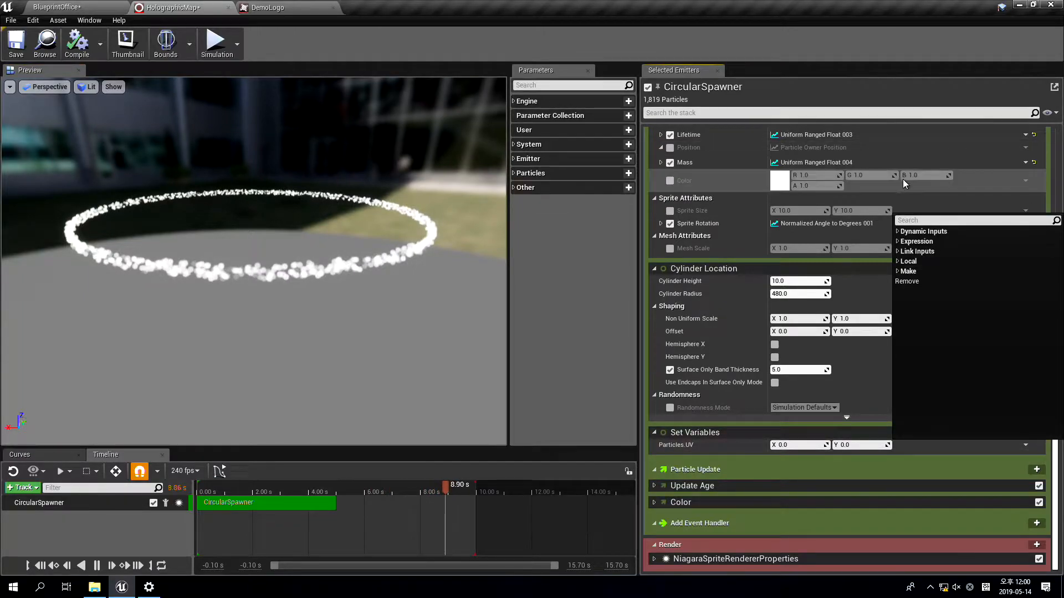
pyautogui.write('random')
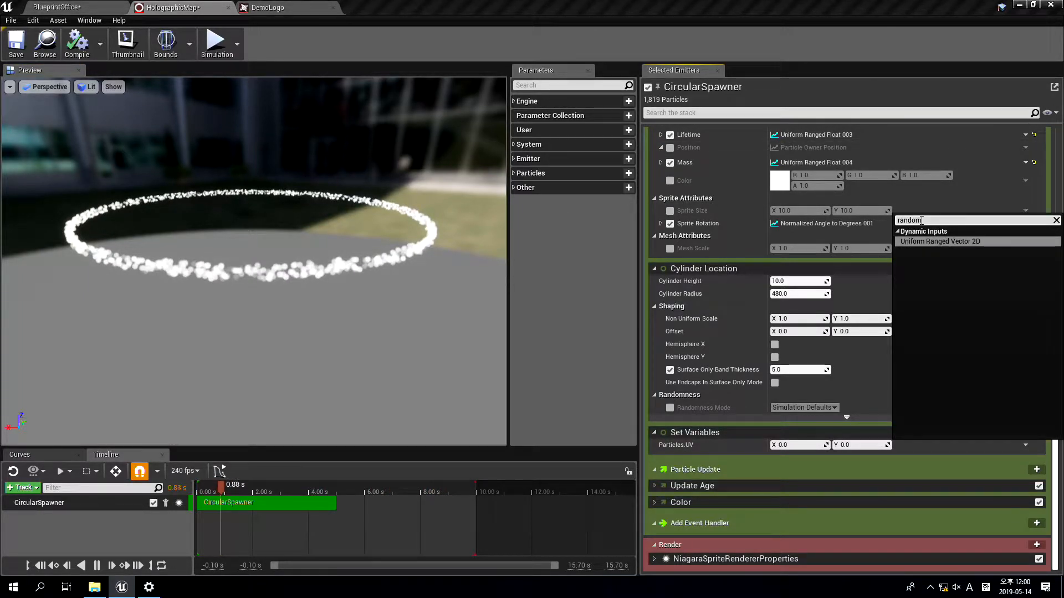
pyautogui.press('Return')
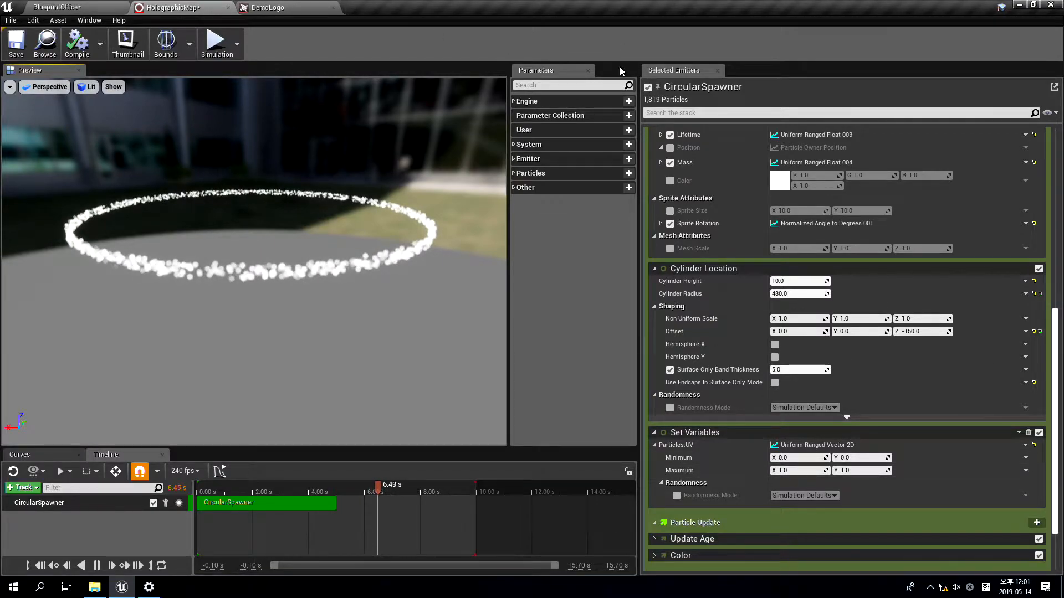
# Capture a frame in the Attribute Spreadsheet, examine the particles' UV.X and UV.Y values, and return to the emitter stack
pyautogui.moveTo(361, 230); pyautogui.dragTo(351, 235)
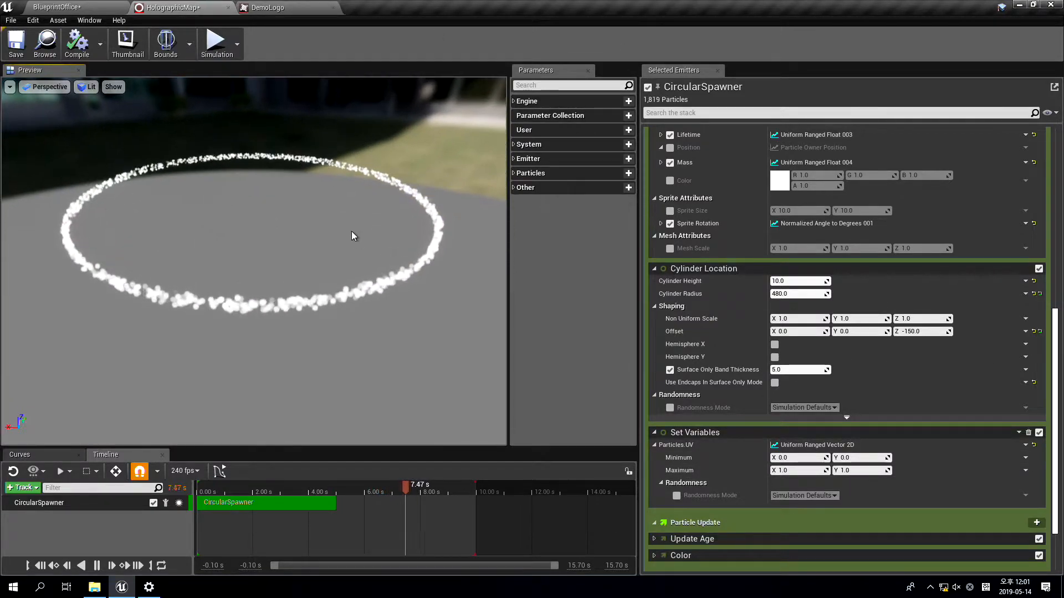
pyautogui.click(119, 20)
pyautogui.moveTo(91, 21)
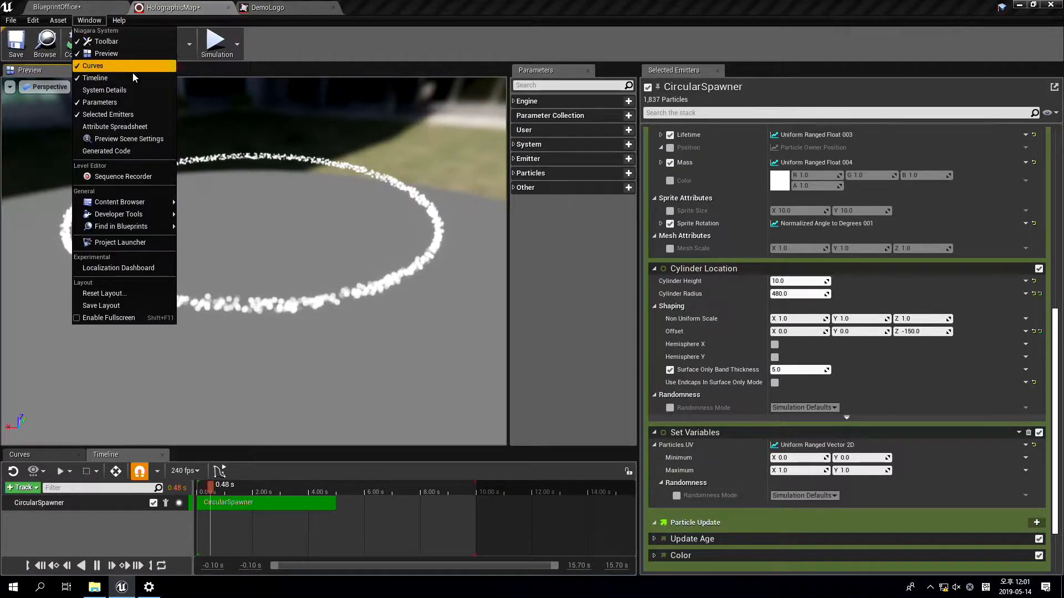
pyautogui.click(114, 127)
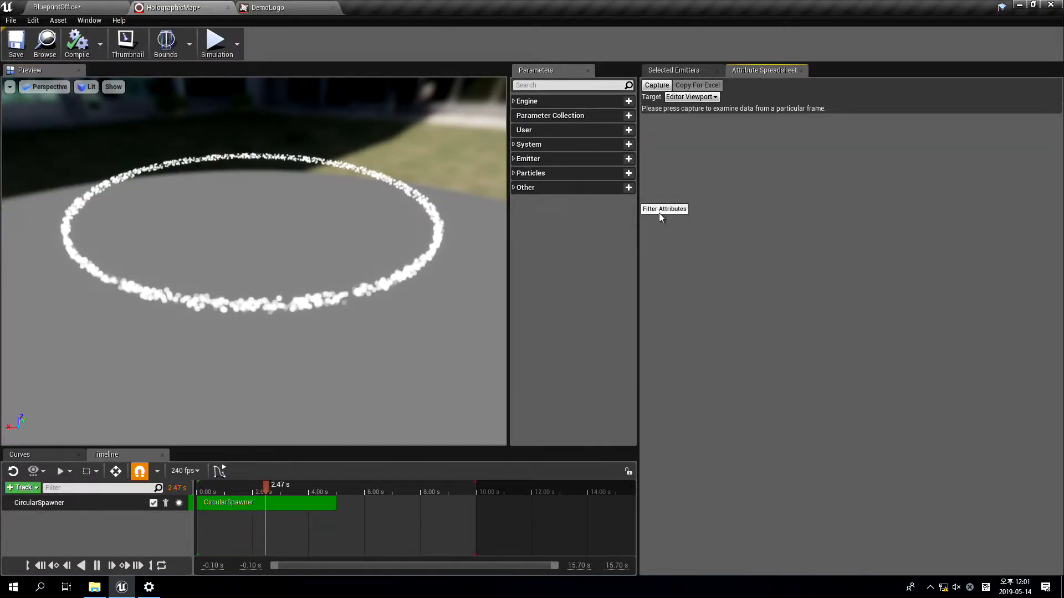
pyautogui.click(657, 85)
pyautogui.moveTo(745, 571); pyautogui.dragTo(1036, 555)
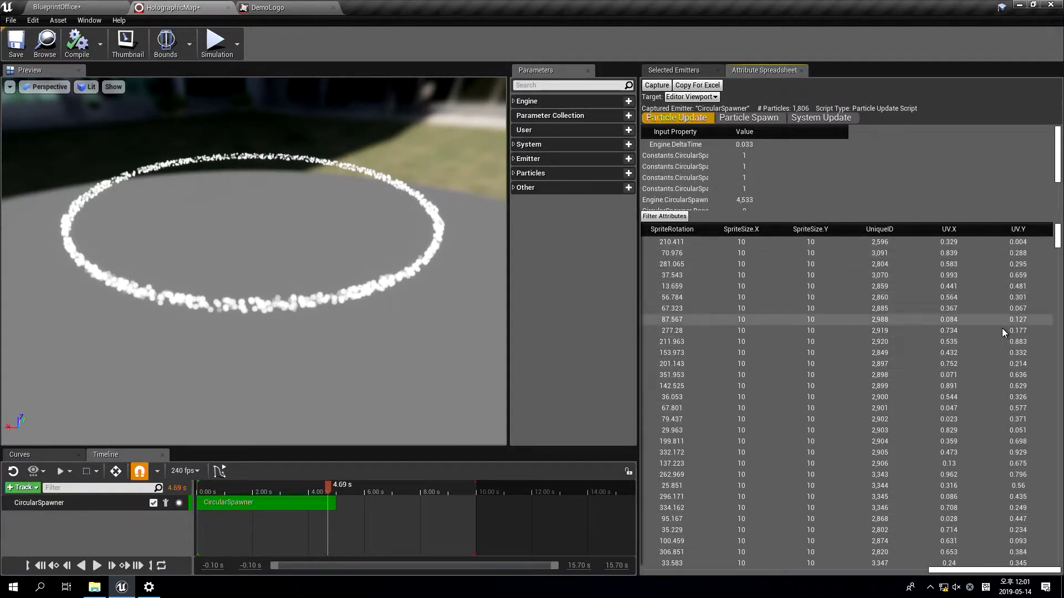
pyautogui.click(668, 73)
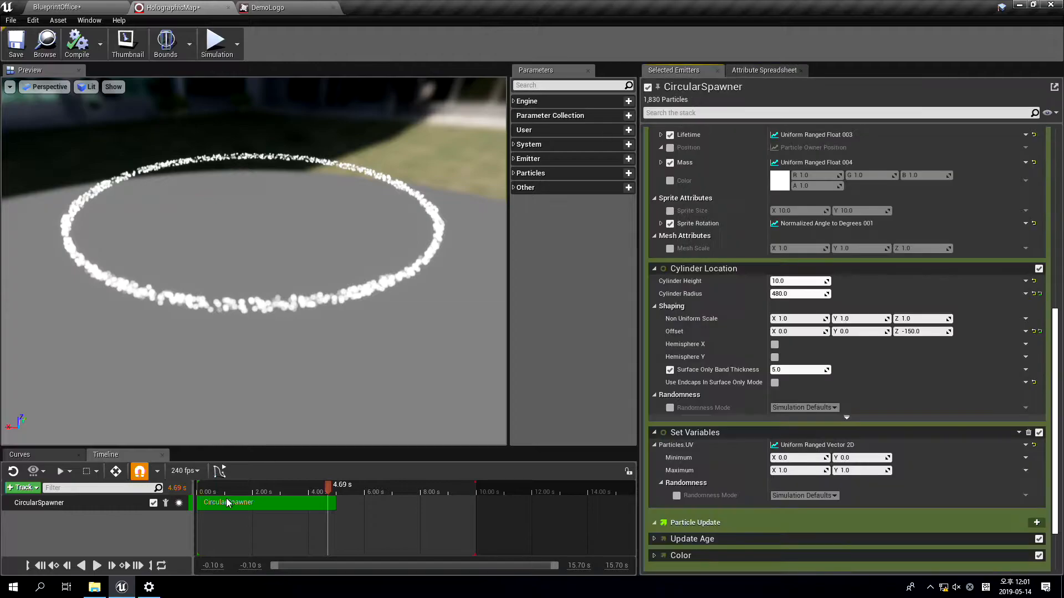
pyautogui.click(266, 491)
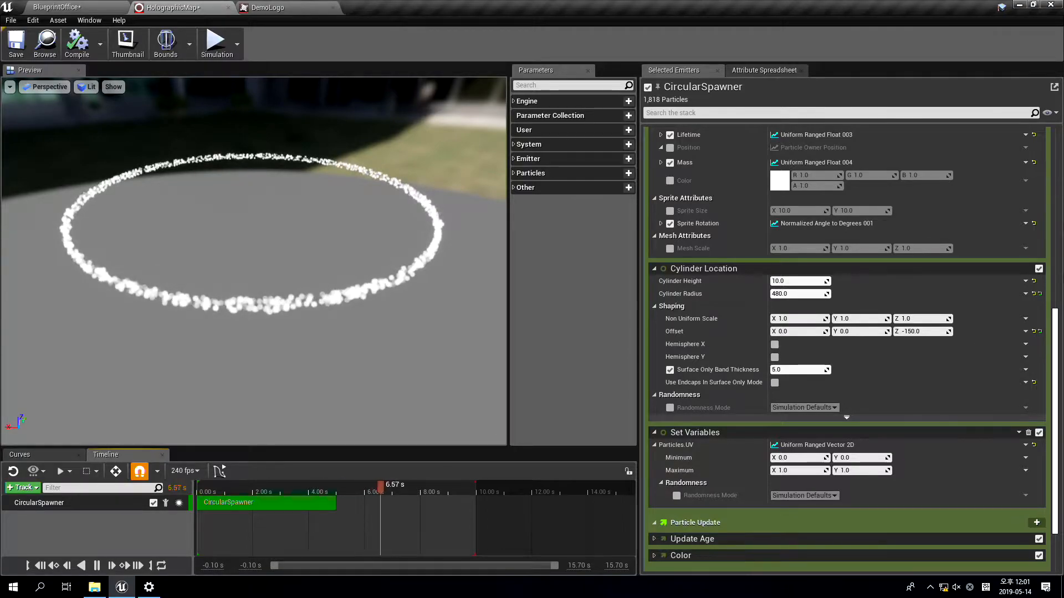
# Add a Set Variables module for Particles.Position to the CircularSpawner's Particle Spawn group
pyautogui.scroll(1, 933, 259)
pyautogui.scroll(4, 942, 271)
pyautogui.scroll(-2, 958, 277)
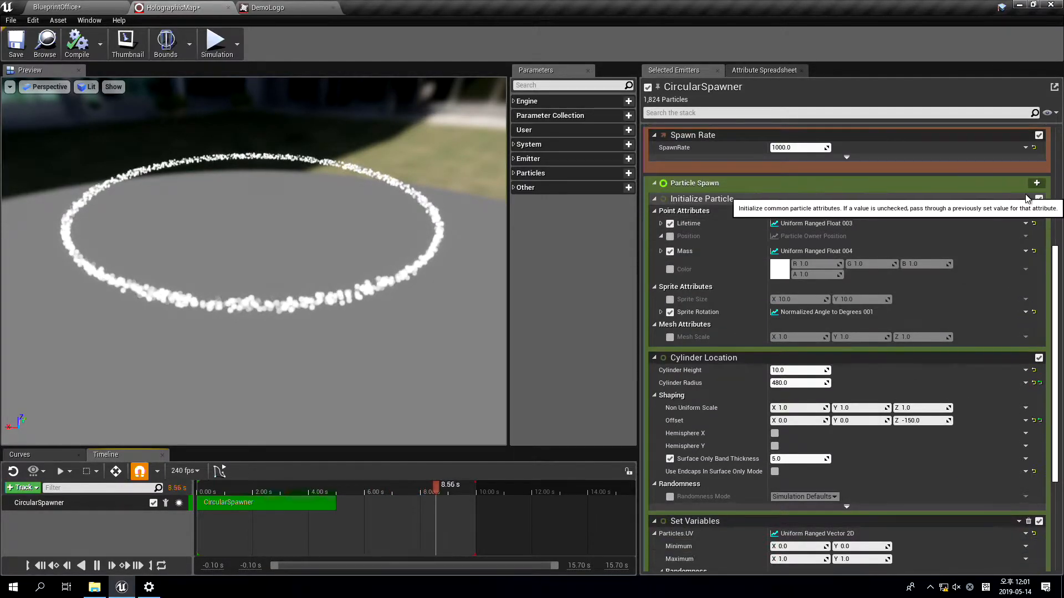
pyautogui.click(1037, 183)
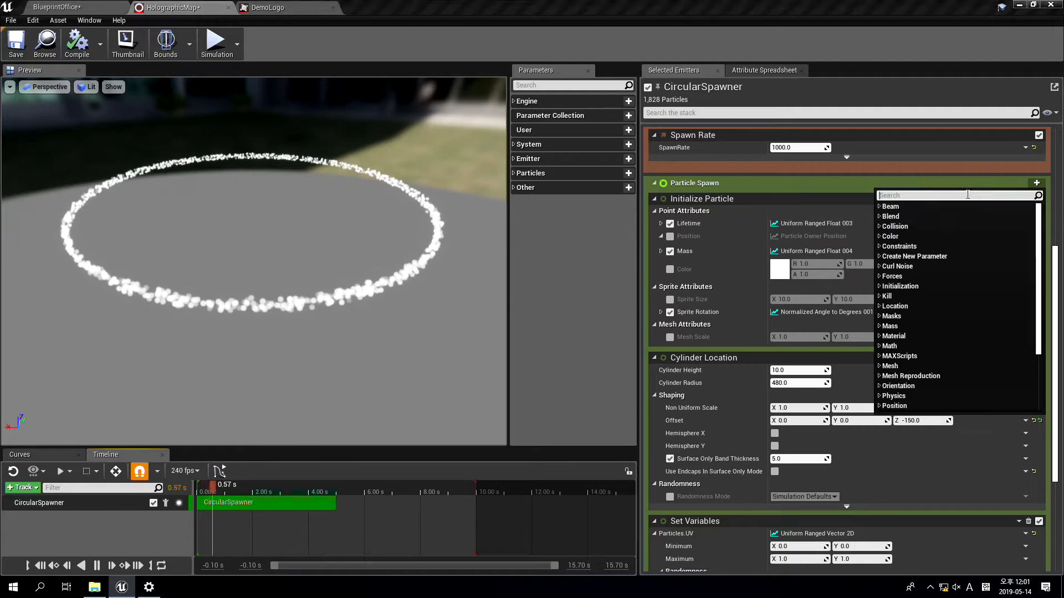
pyautogui.write('position')
pyautogui.press('Down')
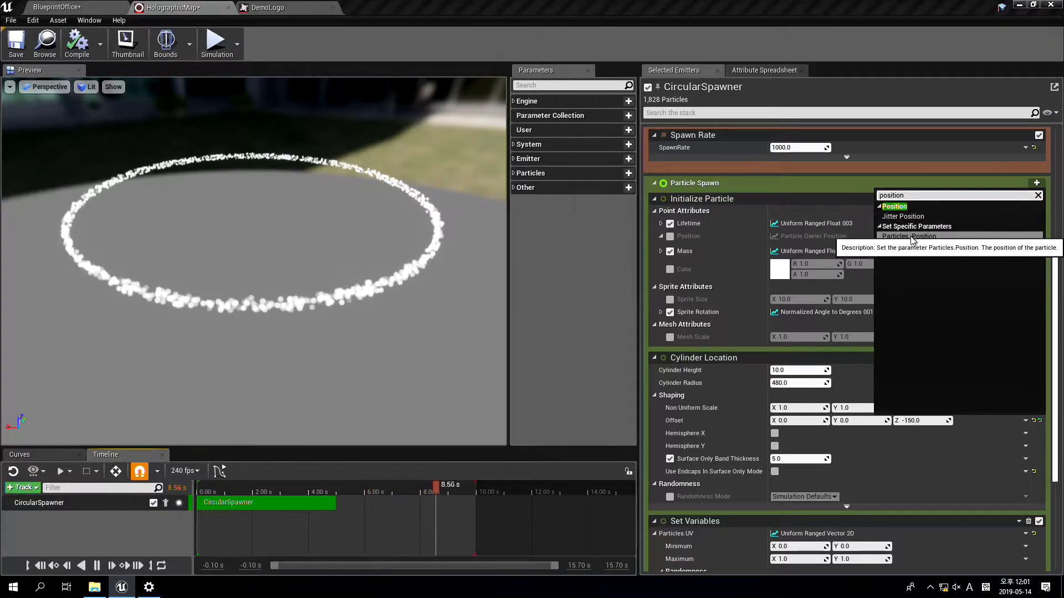
pyautogui.press('Return')
pyautogui.scroll(-3, 883, 297)
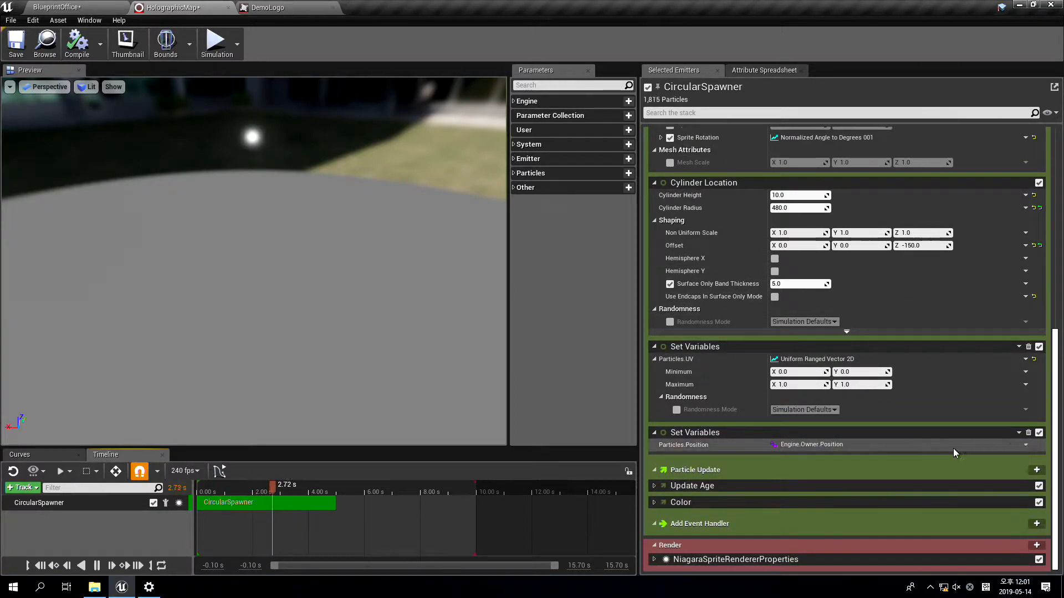
# Set Particles.Position with the custom expression float3(Particles.UV,0)*400
pyautogui.click(1025, 445)
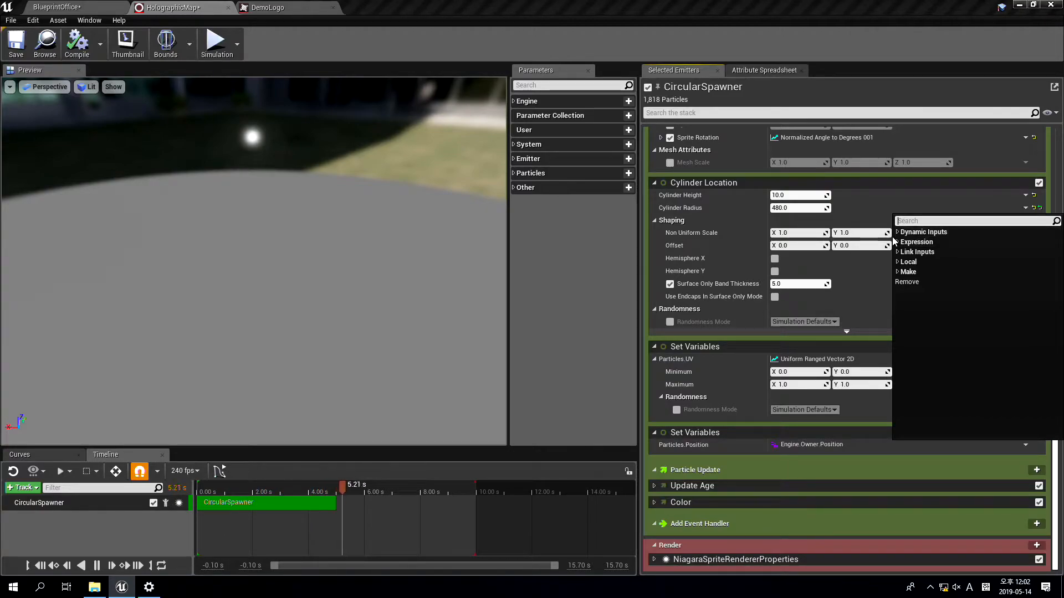
pyautogui.click(916, 242)
pyautogui.click(924, 252)
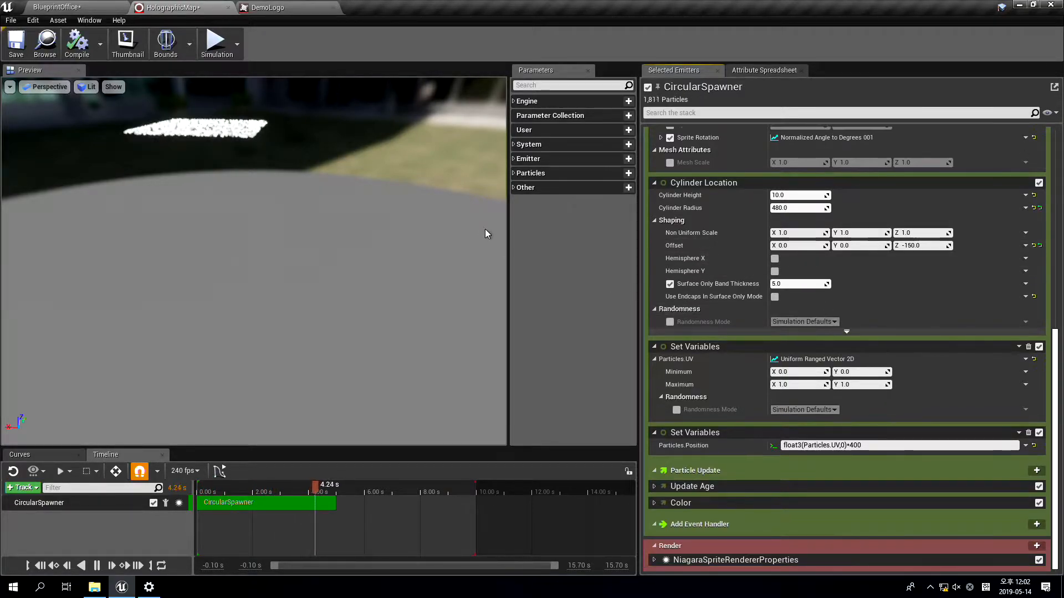
# Add a Sample Texture module to the CircularSpawner's Particle Update group and move it above the Color module
pyautogui.moveTo(253, 222); pyautogui.dragTo(332, 299)
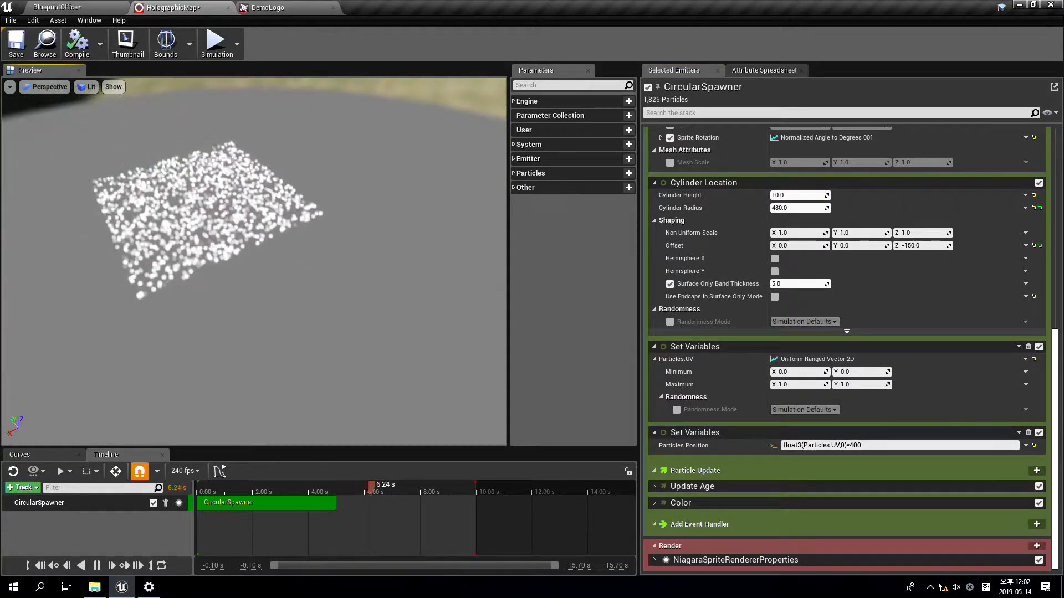
pyautogui.scroll(4, 347, 259)
pyautogui.moveTo(347, 259); pyautogui.dragTo(386, 314, button='middle')
pyautogui.scroll(-2, 346, 259)
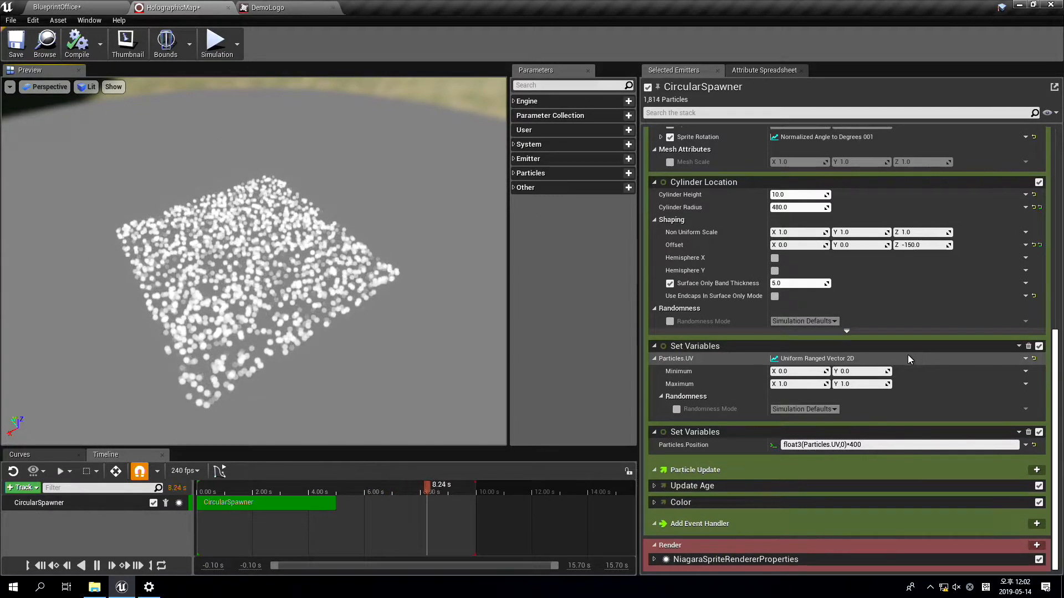
pyautogui.click(1036, 470)
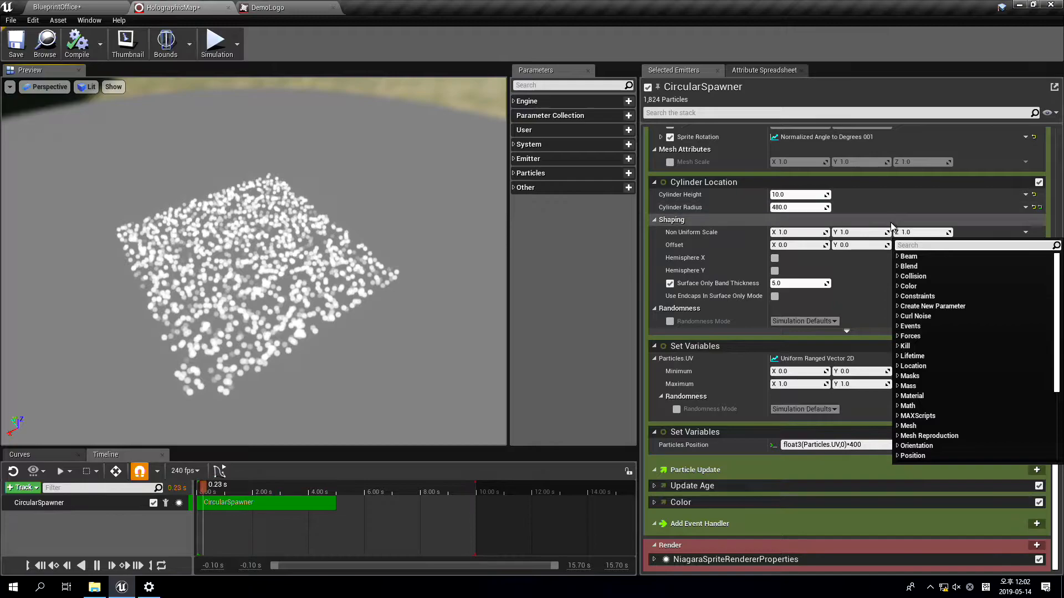
pyautogui.write('sample color')
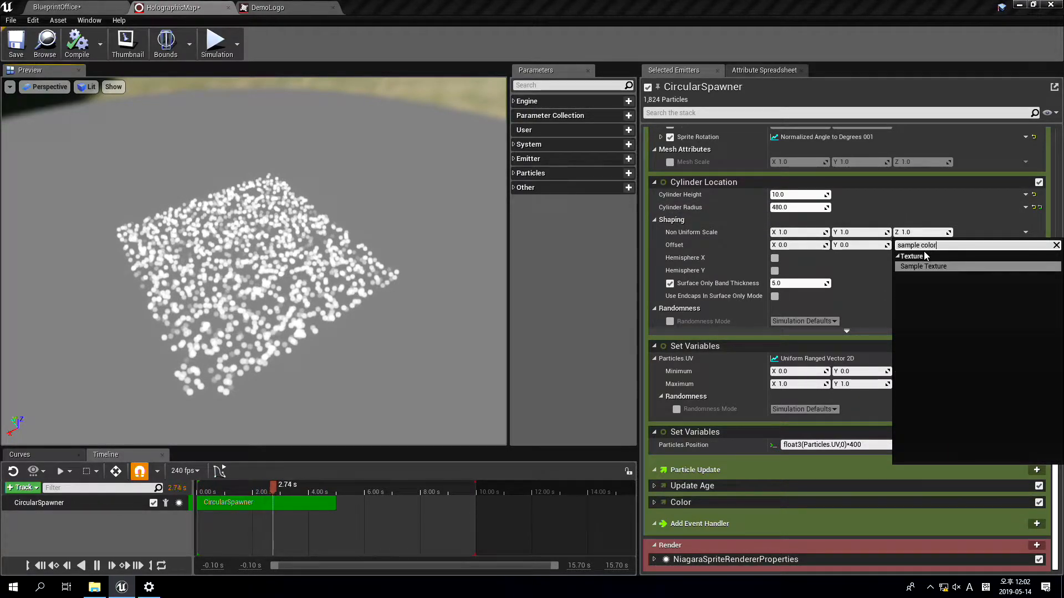
pyautogui.press('Return')
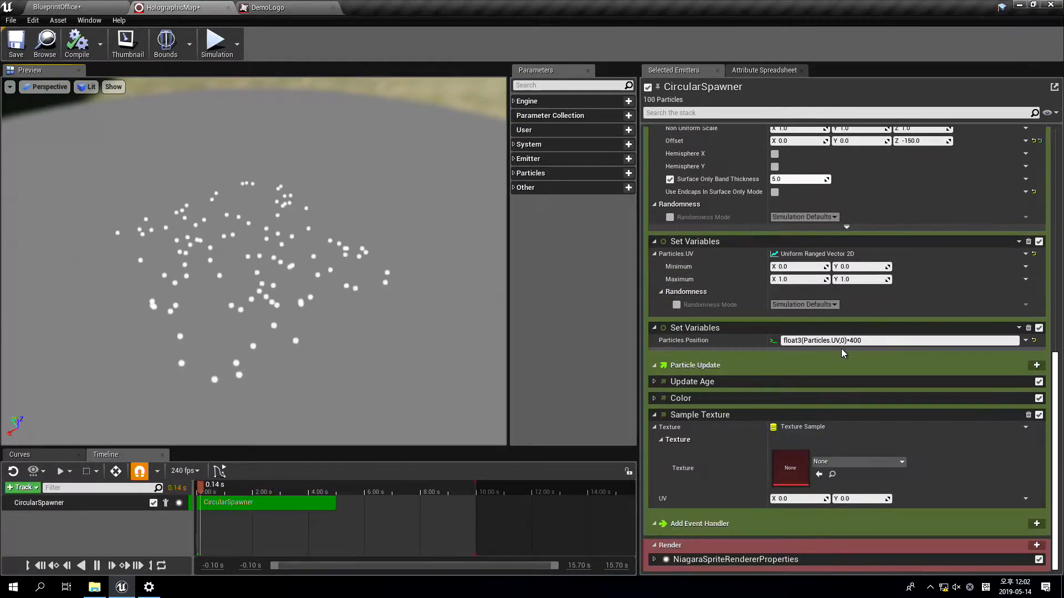
pyautogui.moveTo(806, 411); pyautogui.dragTo(800, 391)
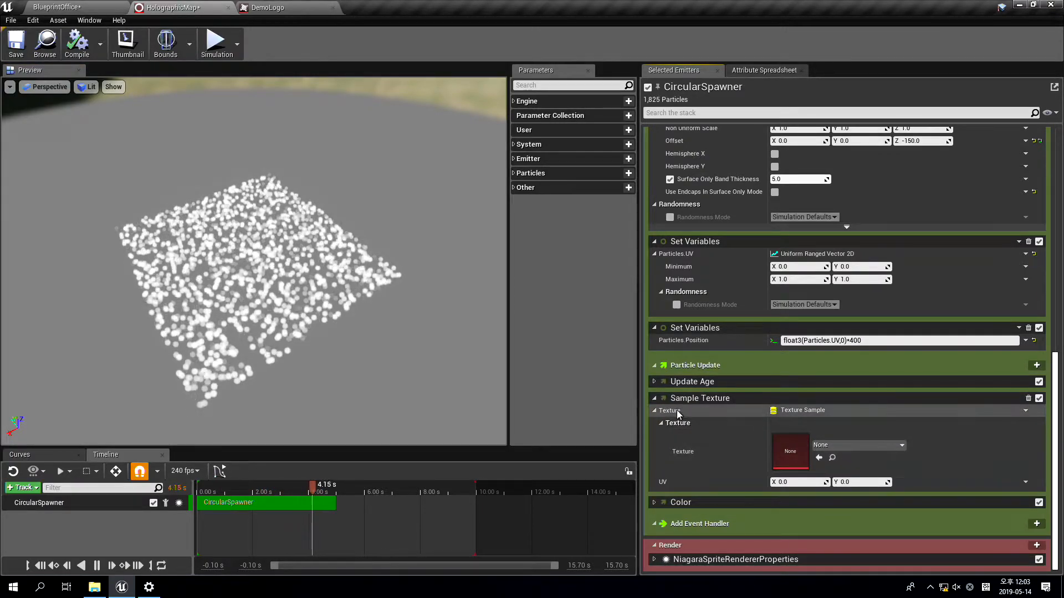
# Assign the DemoLogo texture to the Sample Texture module and link its UV input to Particles.UV
pyautogui.click(845, 446)
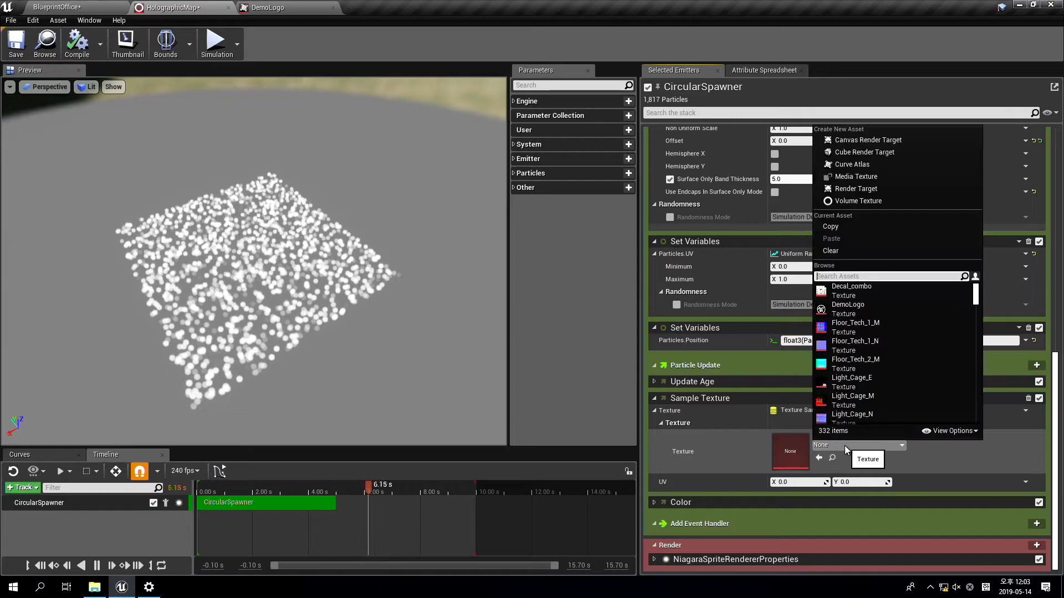
pyautogui.click(876, 308)
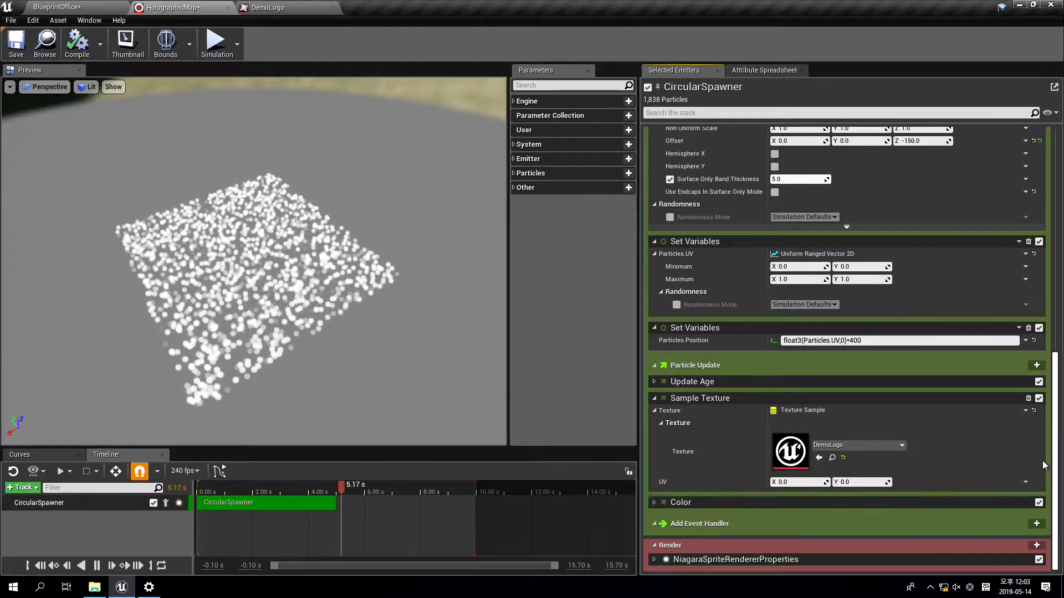
pyautogui.click(1025, 482)
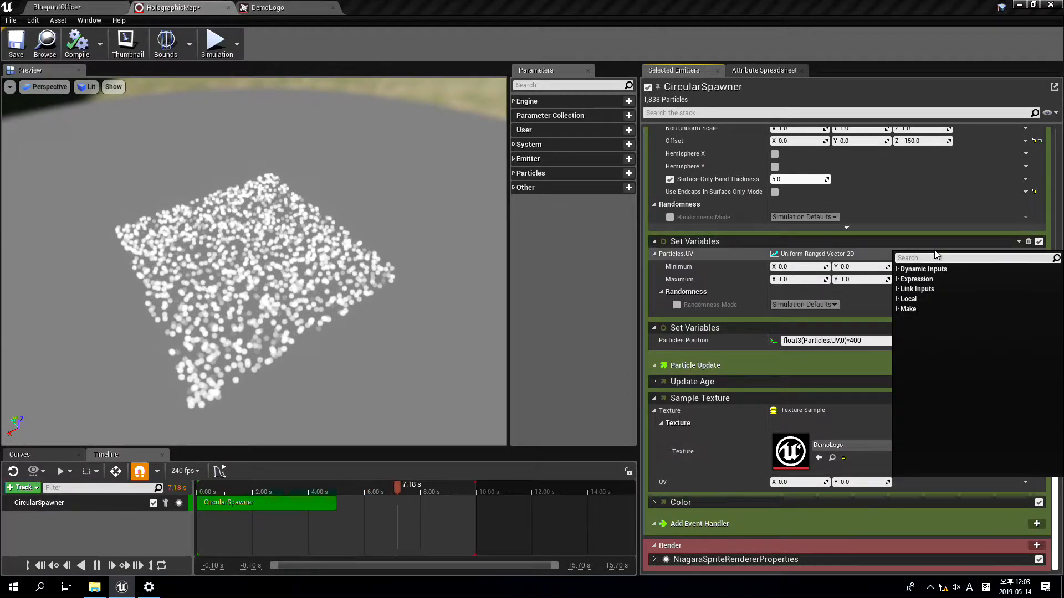
pyautogui.write('uv')
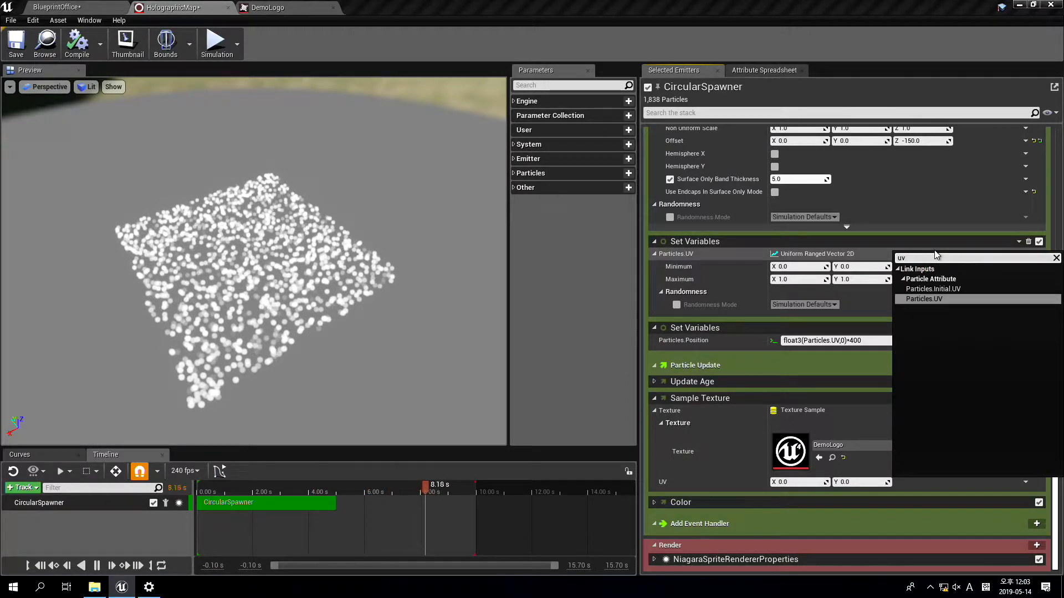
pyautogui.click(939, 304)
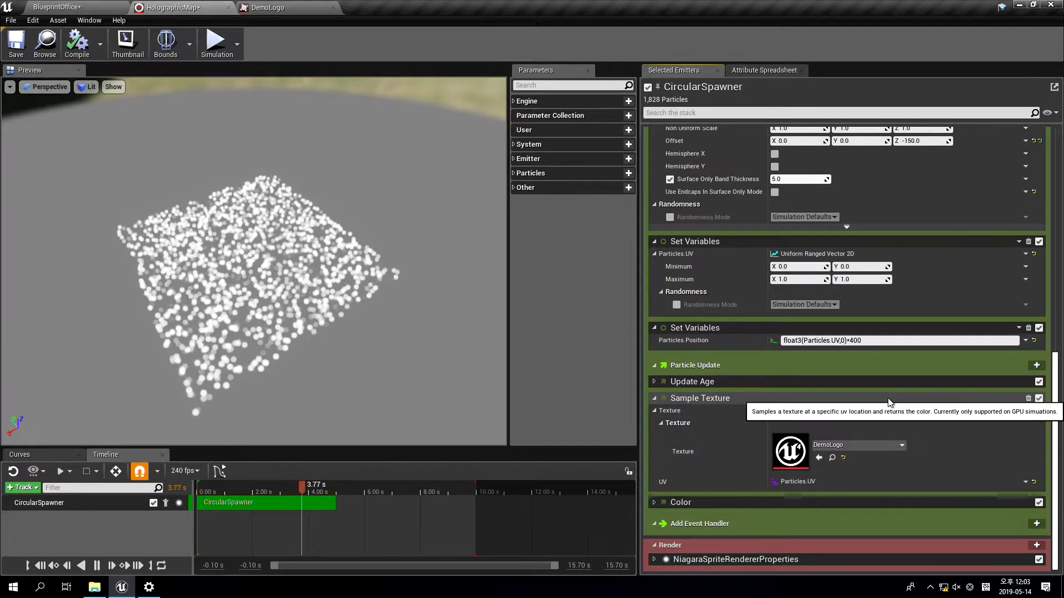
# Open the Sample Texture module's script, examine the outputs written by its Map Set node, close it and return to HolographicMap
pyautogui.doubleClick(824, 406)
pyautogui.scroll(6, 354, 340)
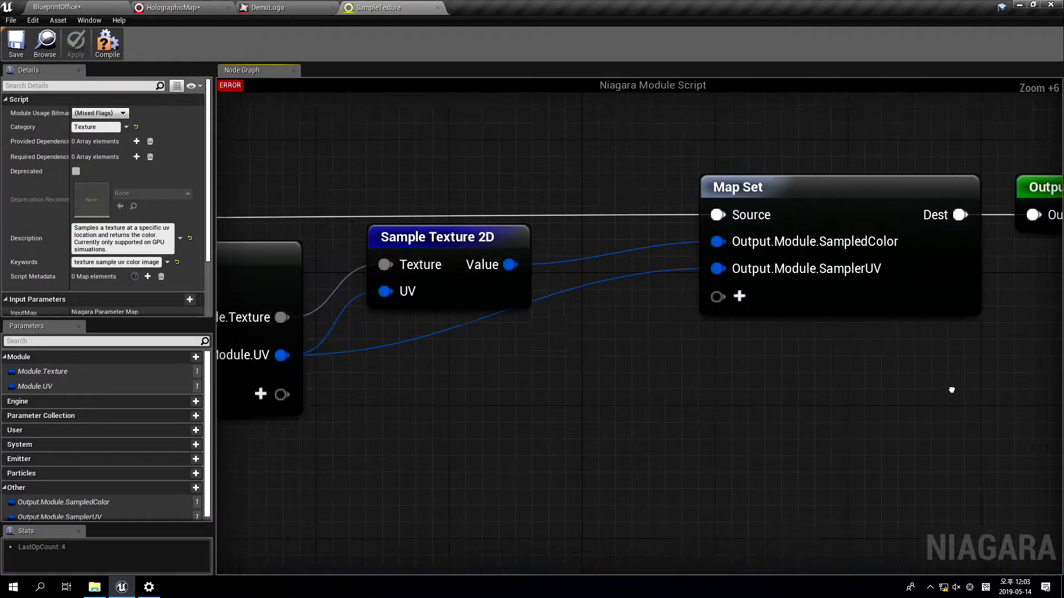
pyautogui.scroll(-2, 952, 390)
pyautogui.moveTo(595, 323); pyautogui.dragTo(465, 340, button='right')
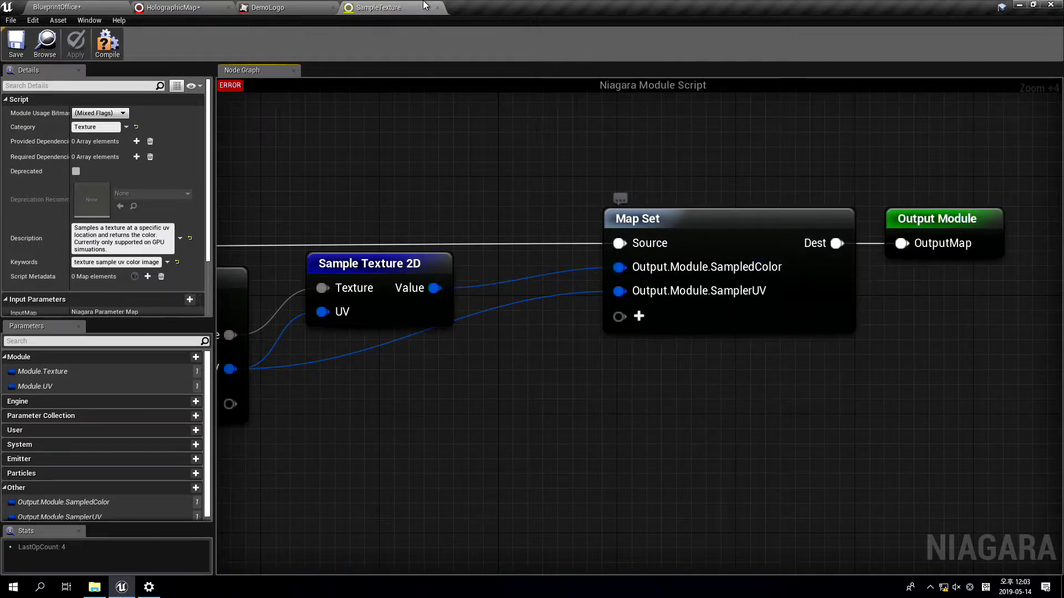
pyautogui.click(438, 9)
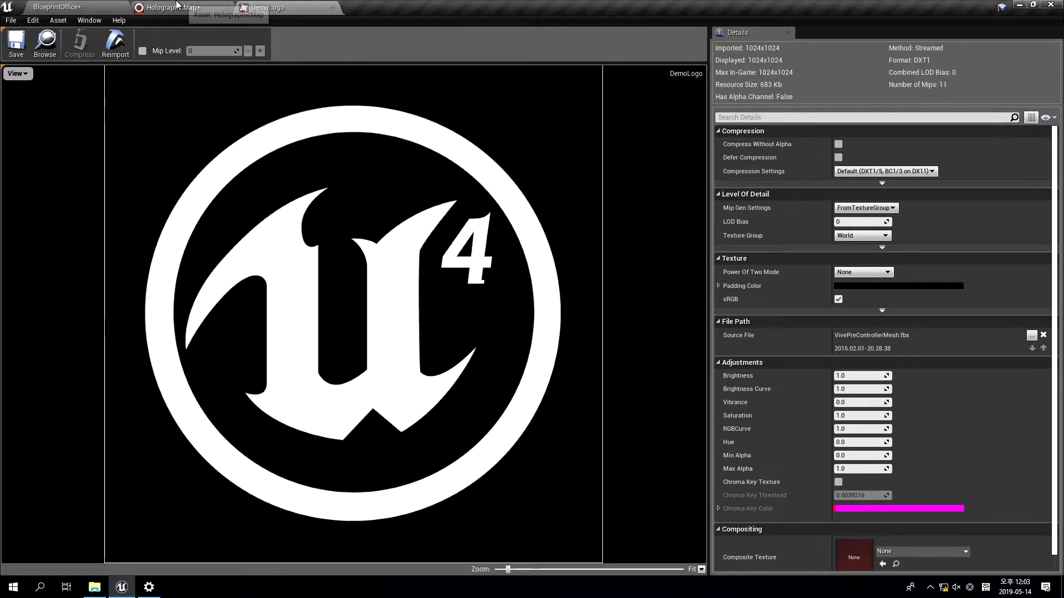
pyautogui.click(177, 7)
# Link the Color module's Color input to Output.SampleTexture.SampledColor and save the HolographicMap system
pyautogui.click(655, 501)
pyautogui.scroll(-2, 800, 452)
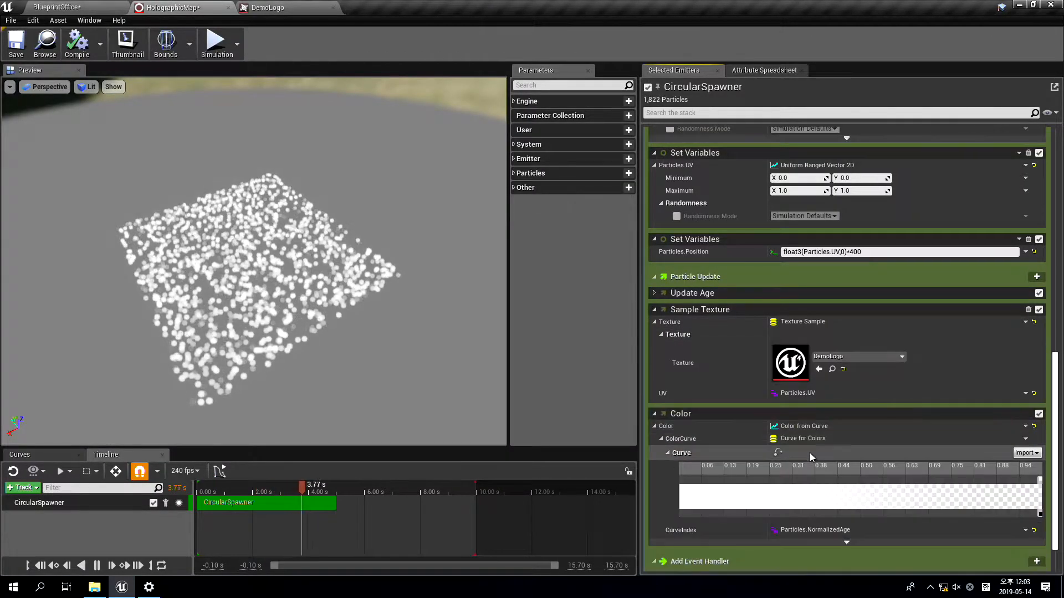
pyautogui.scroll(-2, 800, 452)
pyautogui.click(1025, 388)
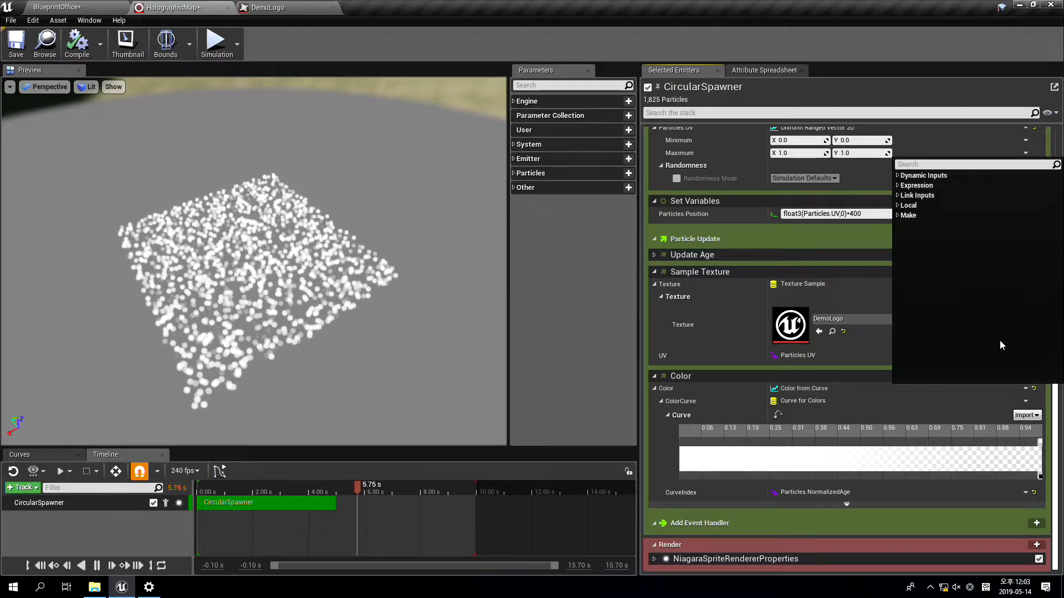
pyautogui.write('samp')
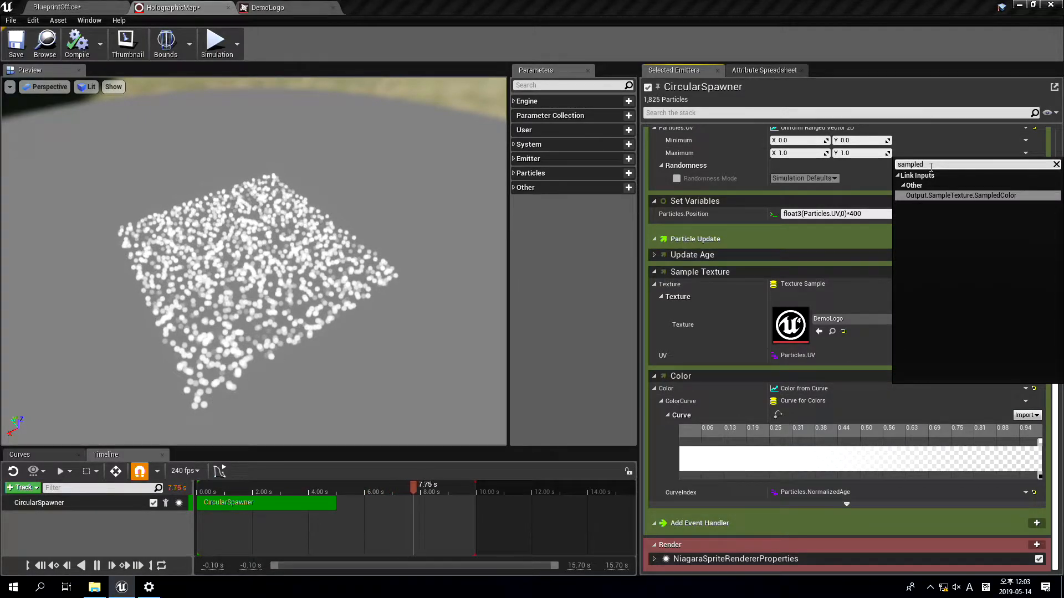
pyautogui.write('led')
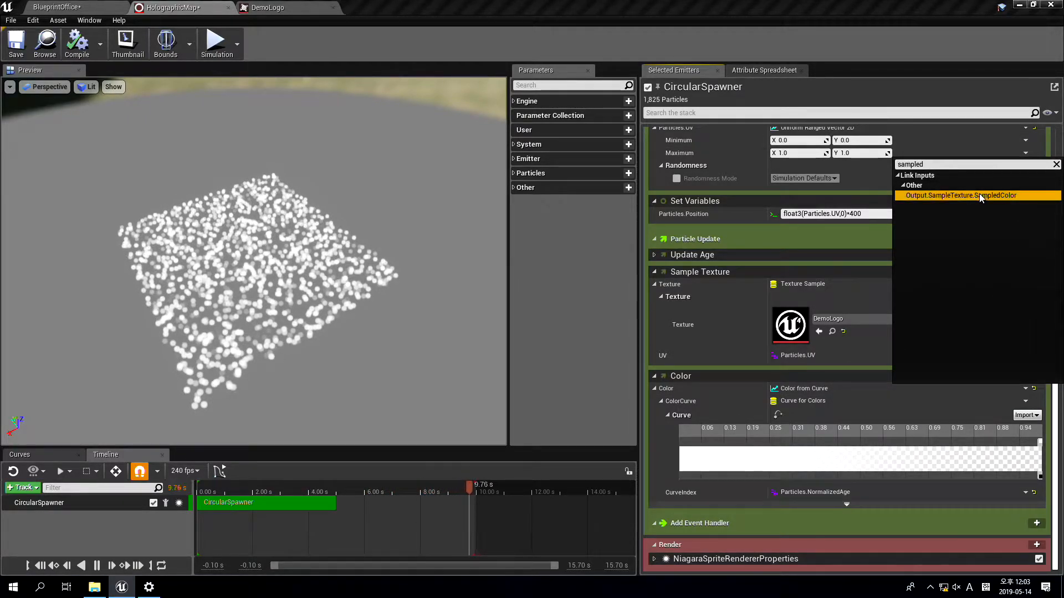
pyautogui.click(979, 195)
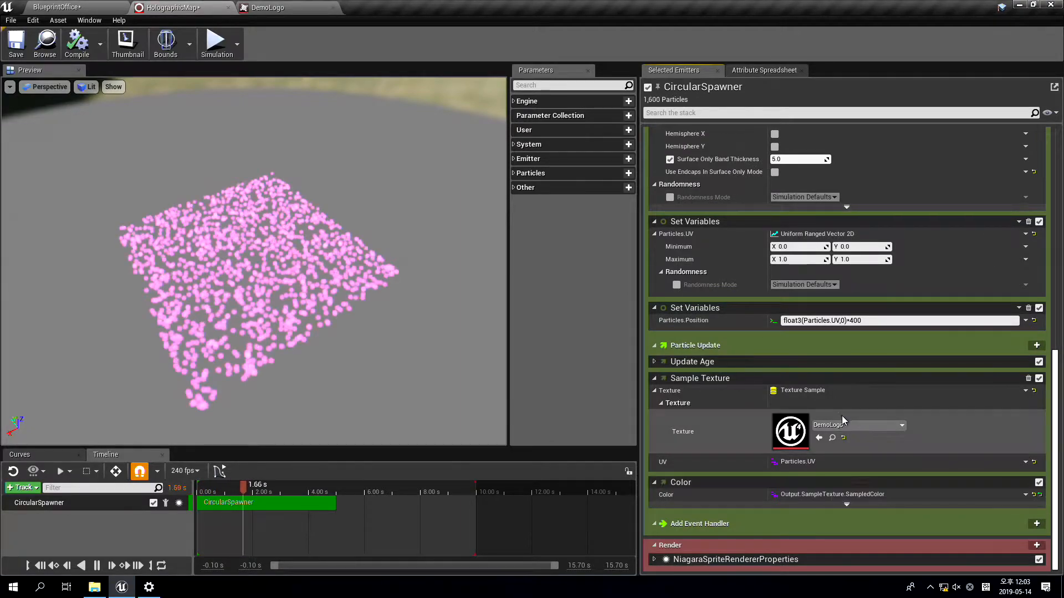
pyautogui.click(20, 44)
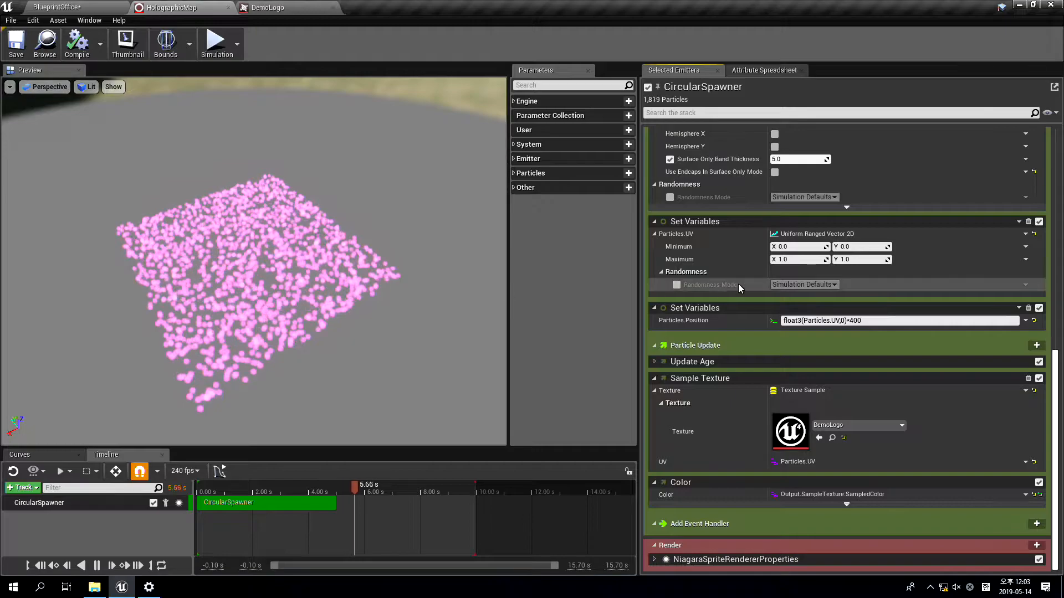
# Set the emitter's Sim Target to GPUCompute Sim in Emitter Properties and compare the particle preview with the DemoLogo texture
pyautogui.scroll(15, 793, 340)
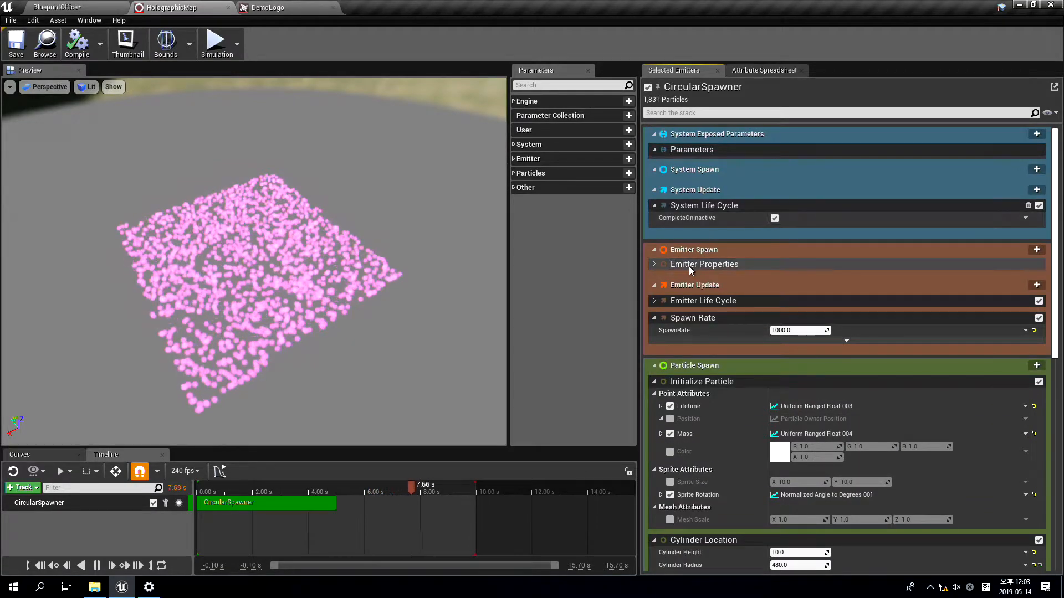
pyautogui.click(652, 264)
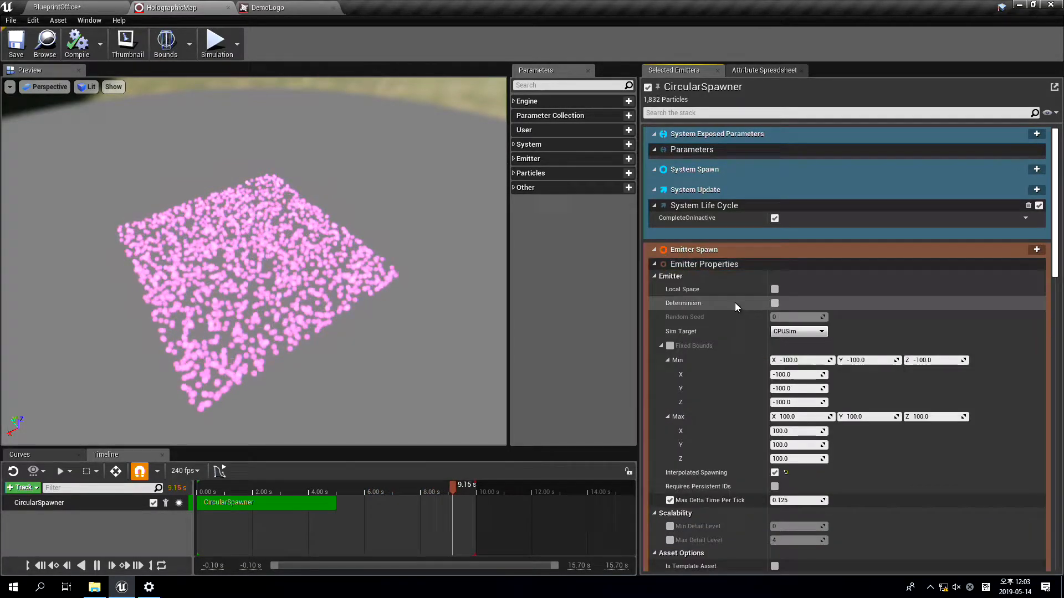
pyautogui.click(798, 331)
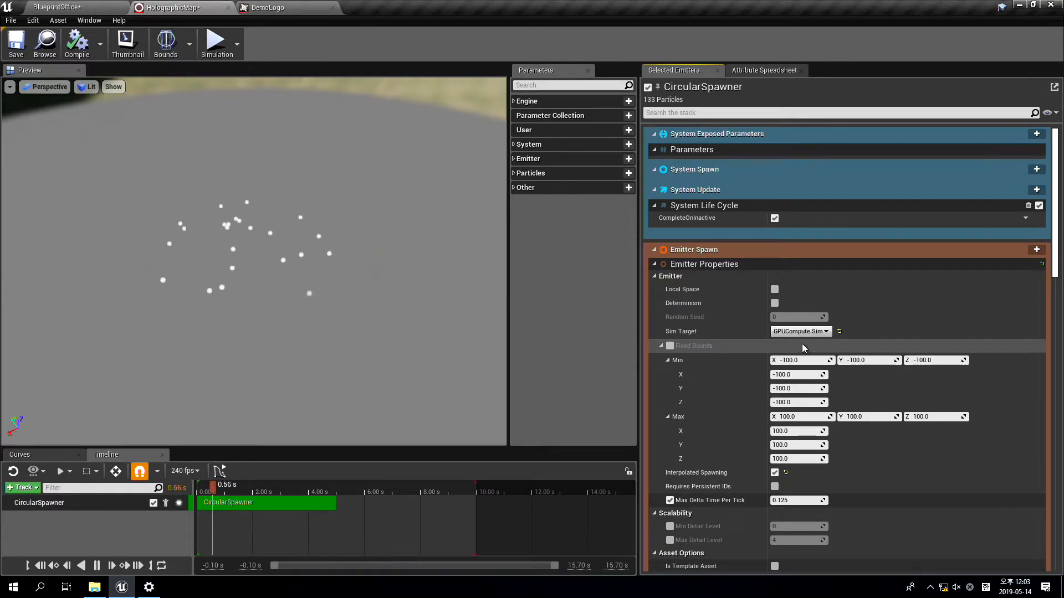
pyautogui.click(802, 347)
pyautogui.moveTo(313, 304)
pyautogui.mouseDown()
pyautogui.moveTo(349, 337)
pyautogui.moveTo(388, 344)
pyautogui.moveTo(313, 304)
pyautogui.mouseUp()
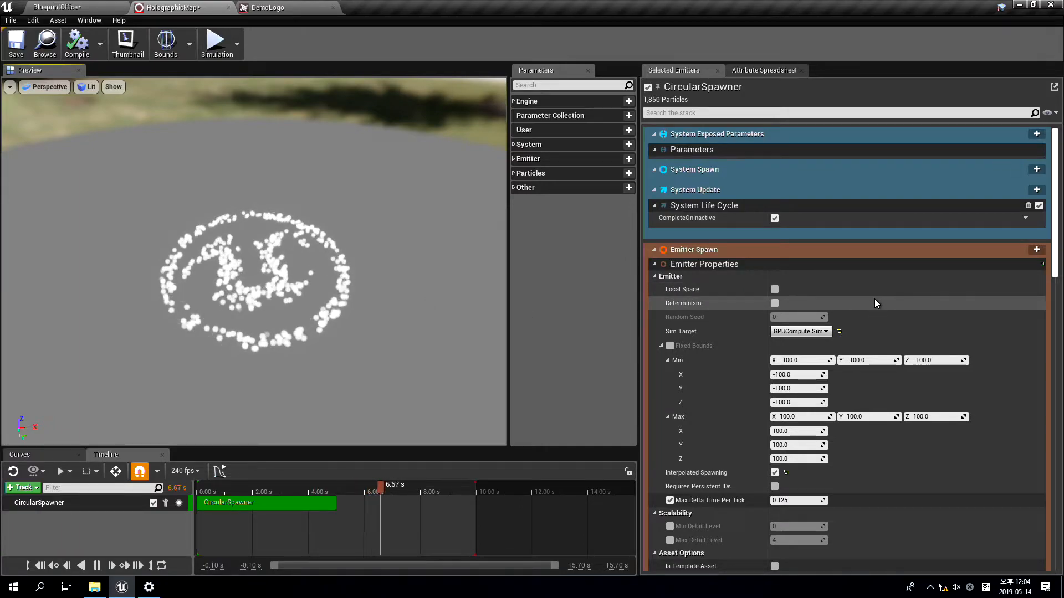
pyautogui.click(305, 6)
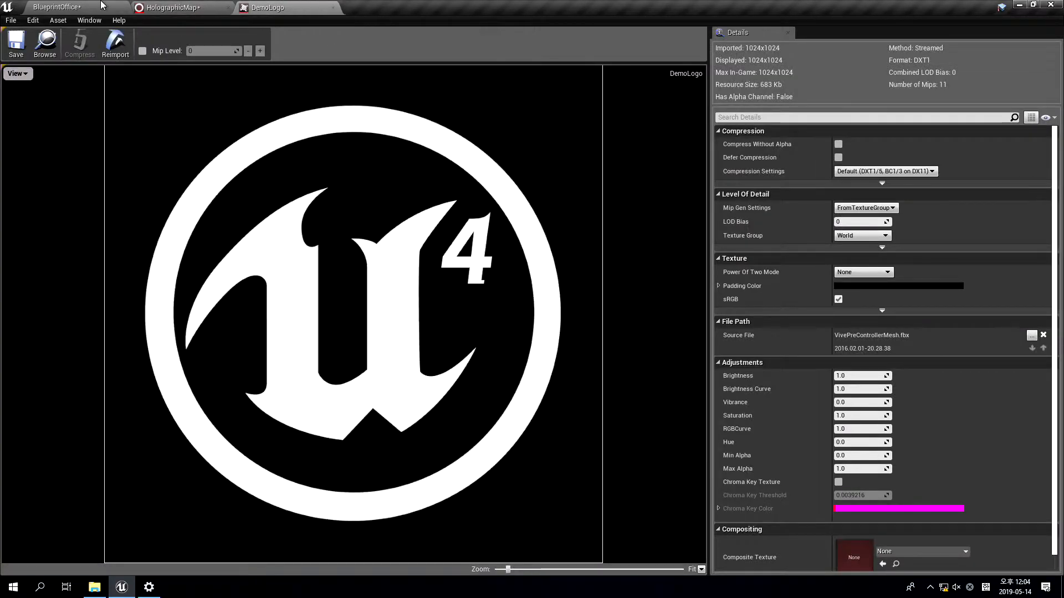
pyautogui.click(174, 4)
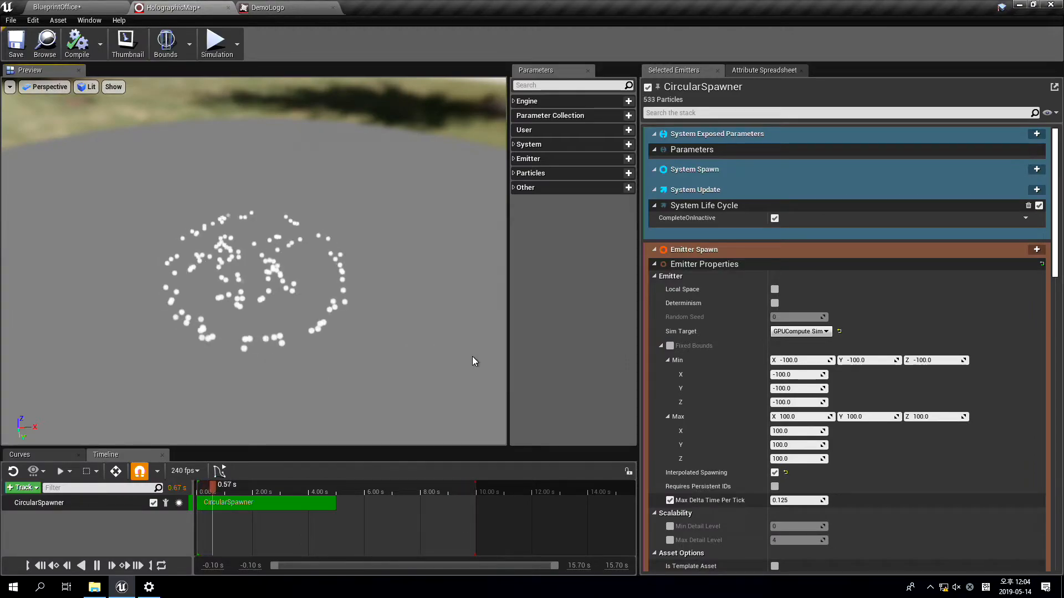
# Set the CircularSpawner's SpawnRate to 10000
pyautogui.scroll(-9, 908, 388)
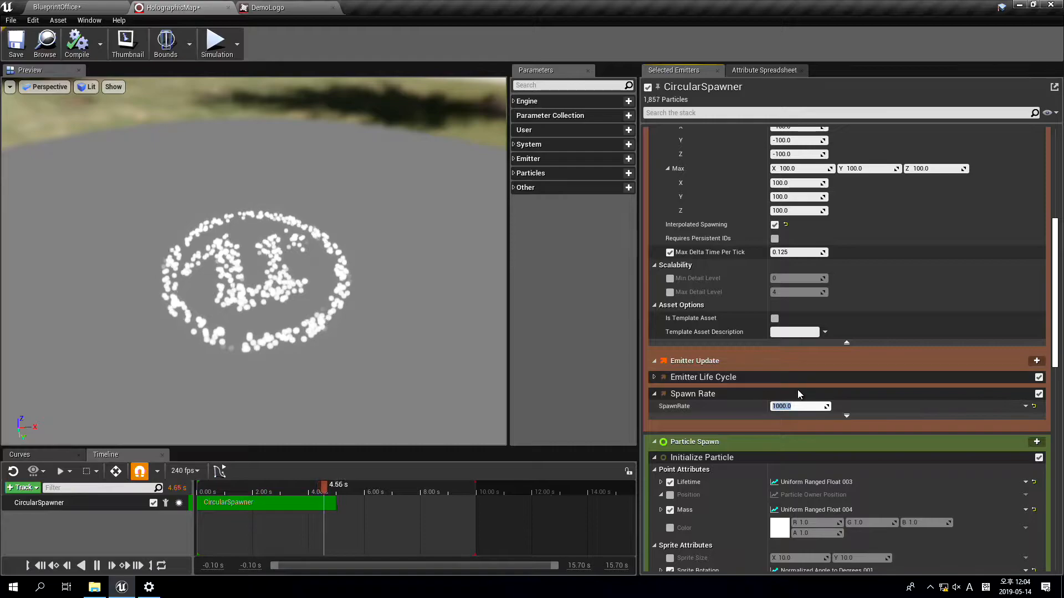
pyautogui.write('0')
pyautogui.press('Return')
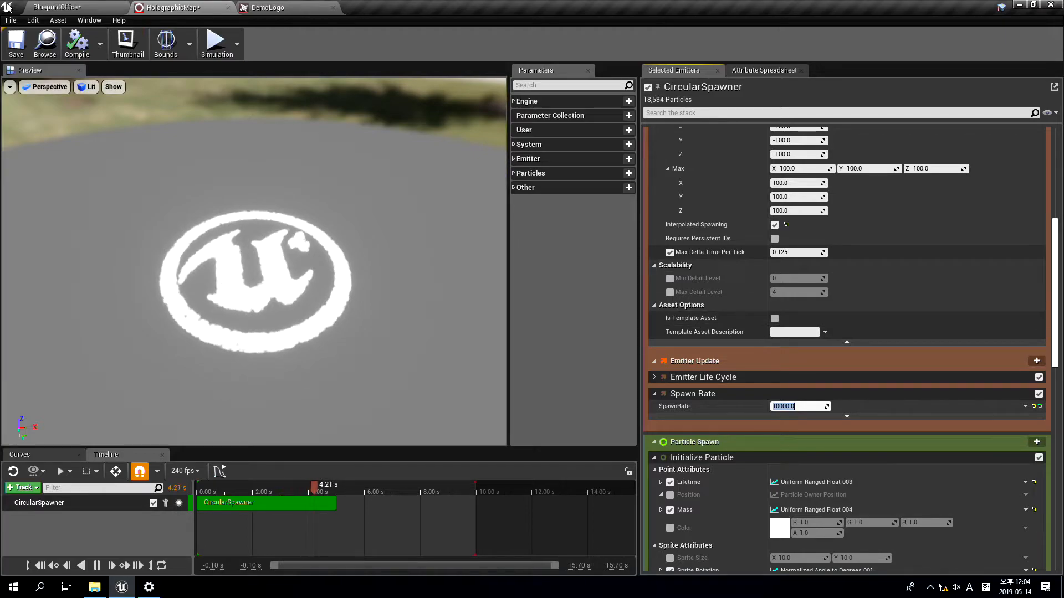
# Find the flying drone above the city in the BlueprintOffice level and open its BPDrone blueprint for editing
pyautogui.click(54, 8)
pyautogui.scroll(8, 515, 288)
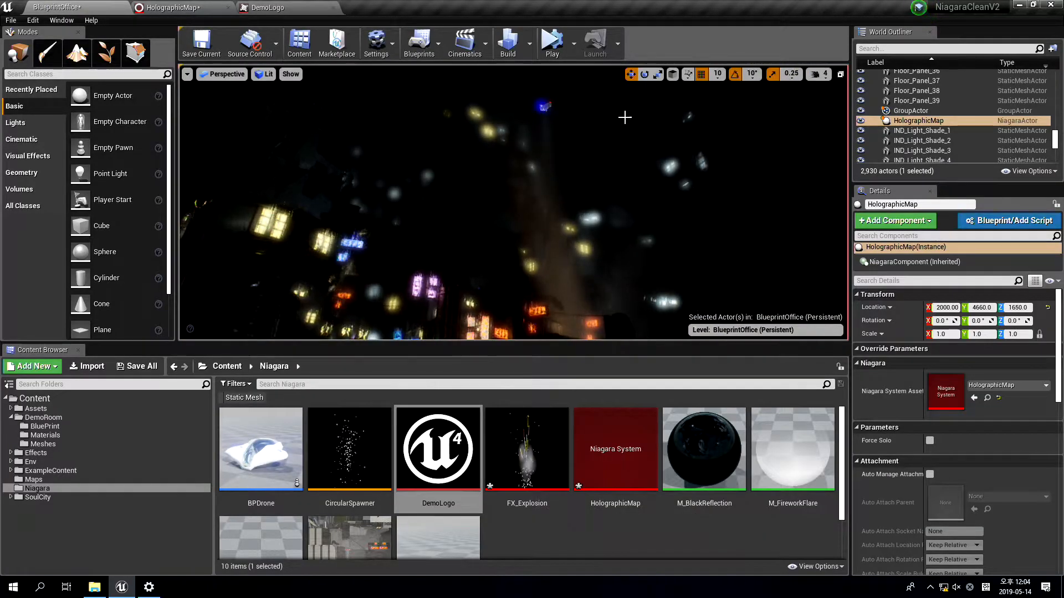
pyautogui.press('F11')
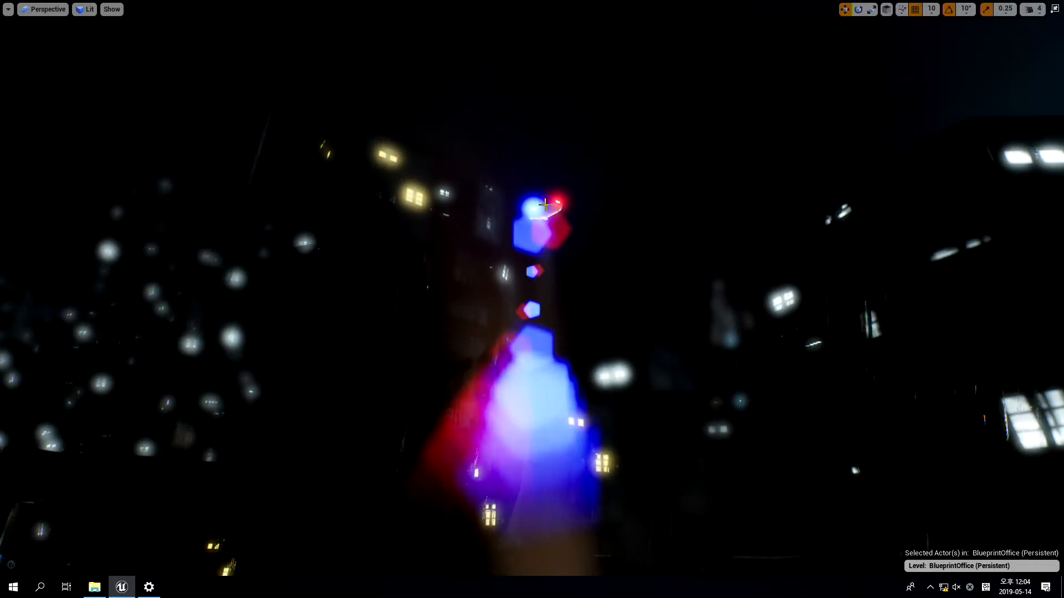
pyautogui.click(543, 205)
pyautogui.moveTo(543, 204)
pyautogui.mouseDown(button='right')
pyautogui.moveTo(561, 177)
pyautogui.moveTo(551, 189)
pyautogui.mouseUp(button='right')
pyautogui.click(559, 212)
pyautogui.rightClick(559, 212)
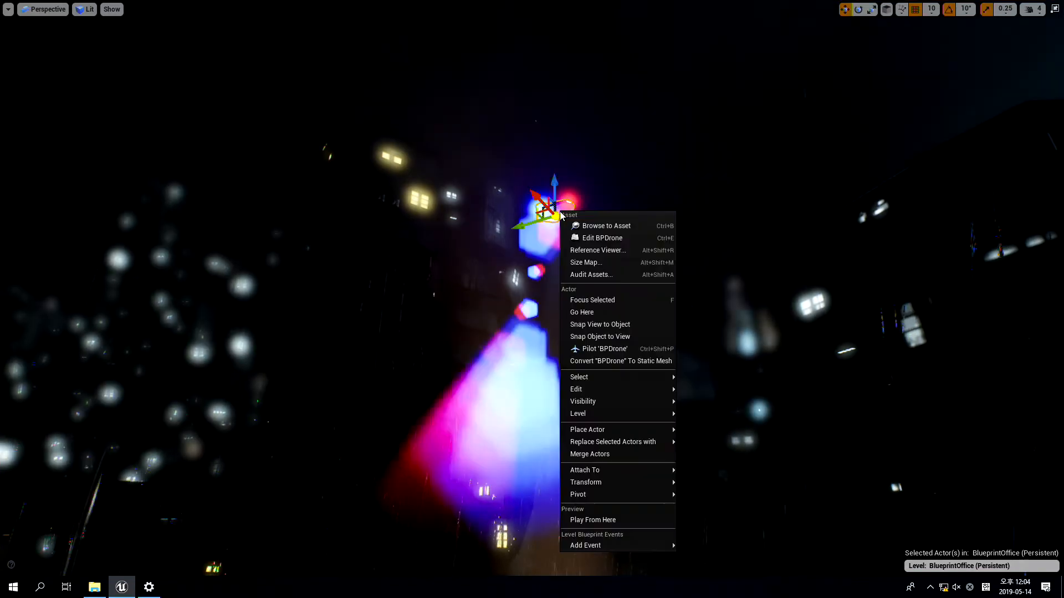
pyautogui.click(615, 235)
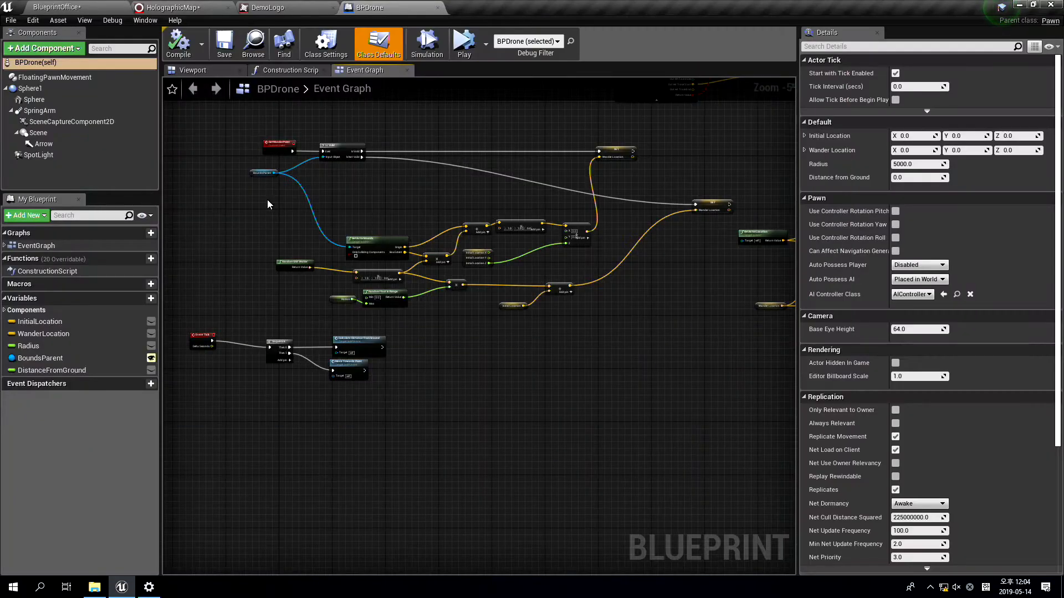
# Inspect the drone model in the blueprint's viewport and examine the SceneCaptureComponent2D's capture settings and texture target
pyautogui.click(192, 70)
pyautogui.scroll(3, 521, 270)
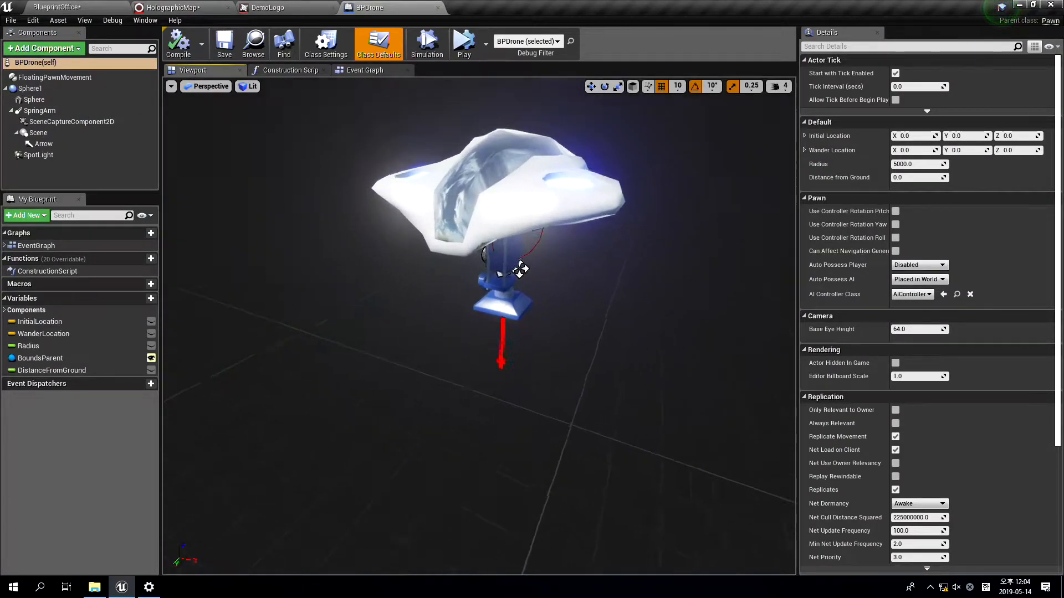
pyautogui.scroll(5, 521, 270)
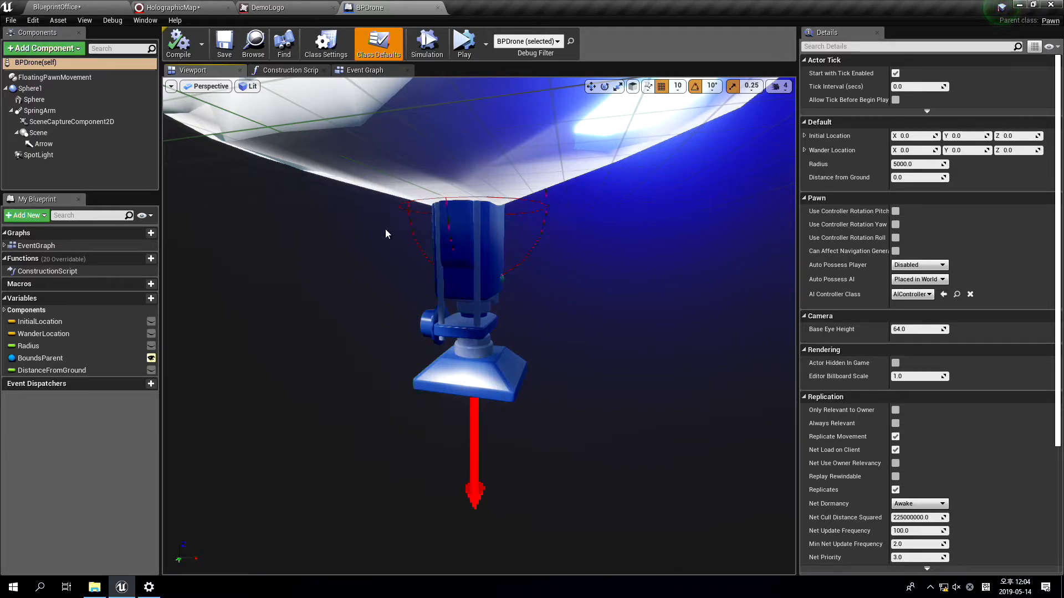
pyautogui.click(70, 122)
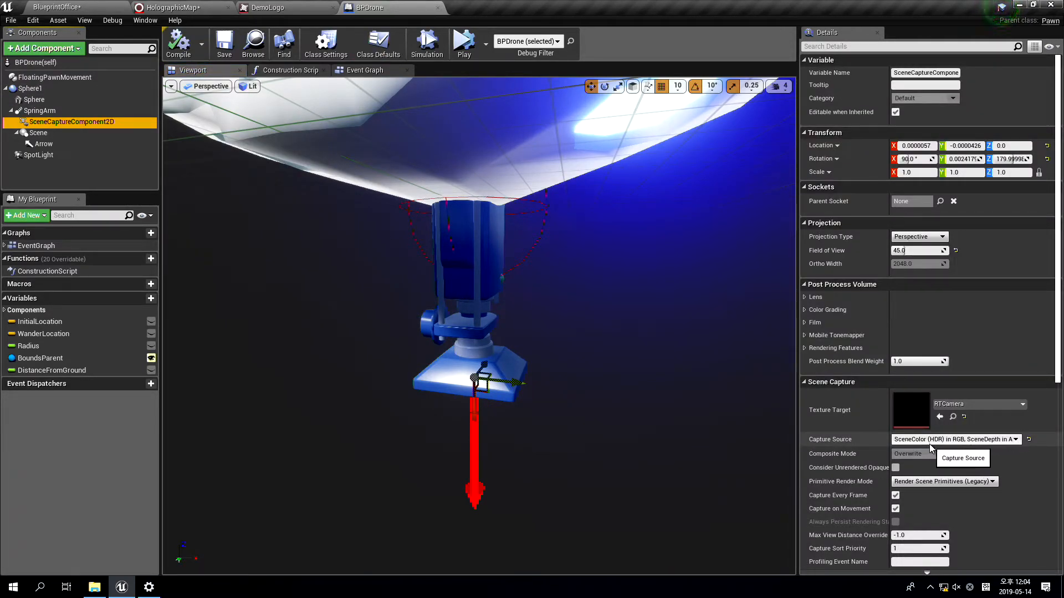
# Close the BPDrone blueprint, find the RTCamera render target in the Niagara folder, and start simulating the BlueprintOffice level
pyautogui.click(438, 8)
pyautogui.click(111, 6)
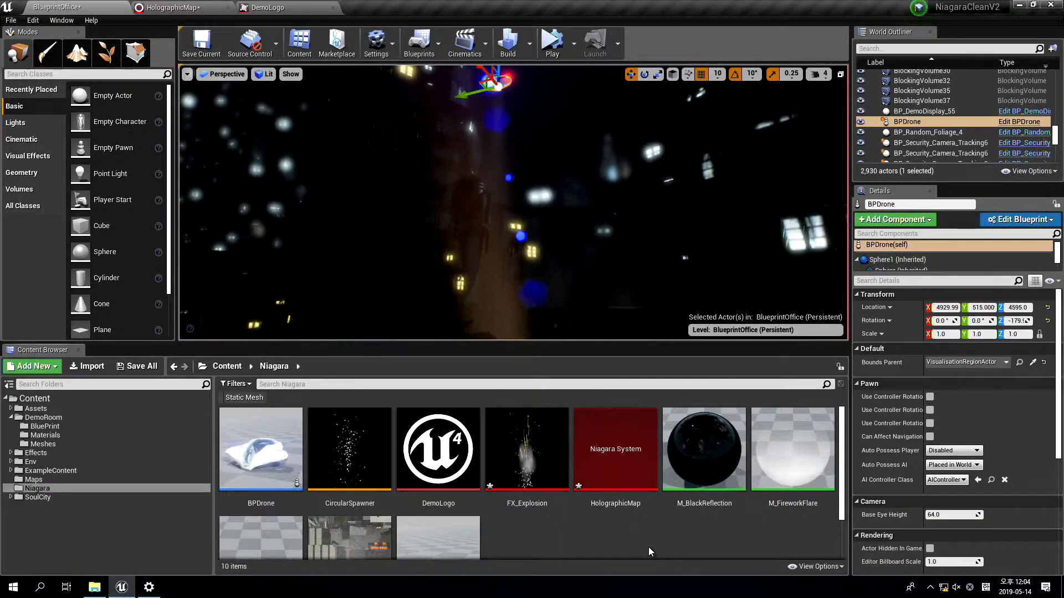
pyautogui.click(648, 547)
pyautogui.scroll(-1, 618, 505)
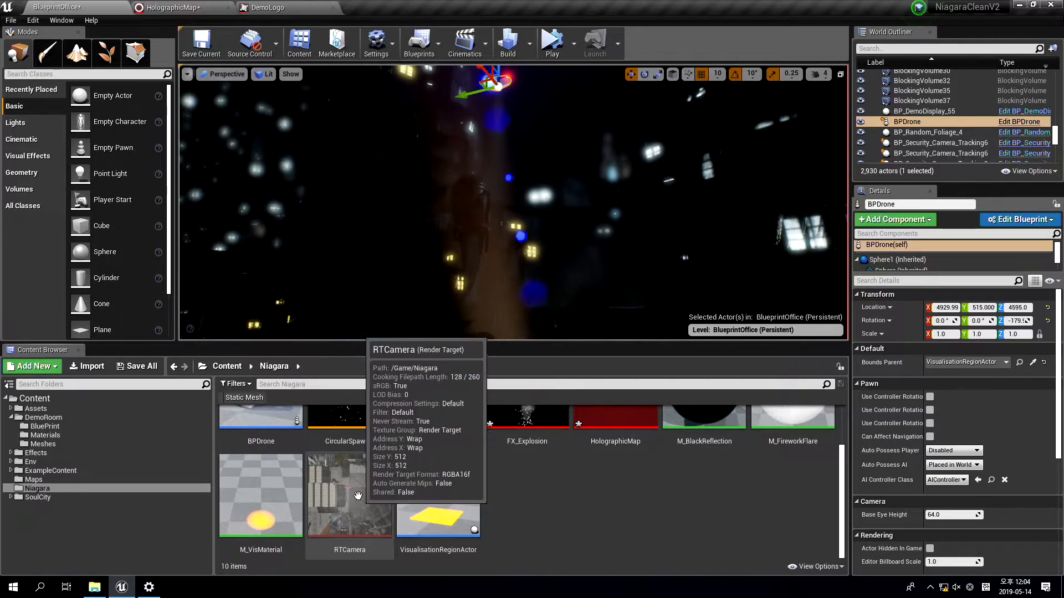
pyautogui.moveTo(565, 182); pyautogui.dragTo(547, 191, button='right')
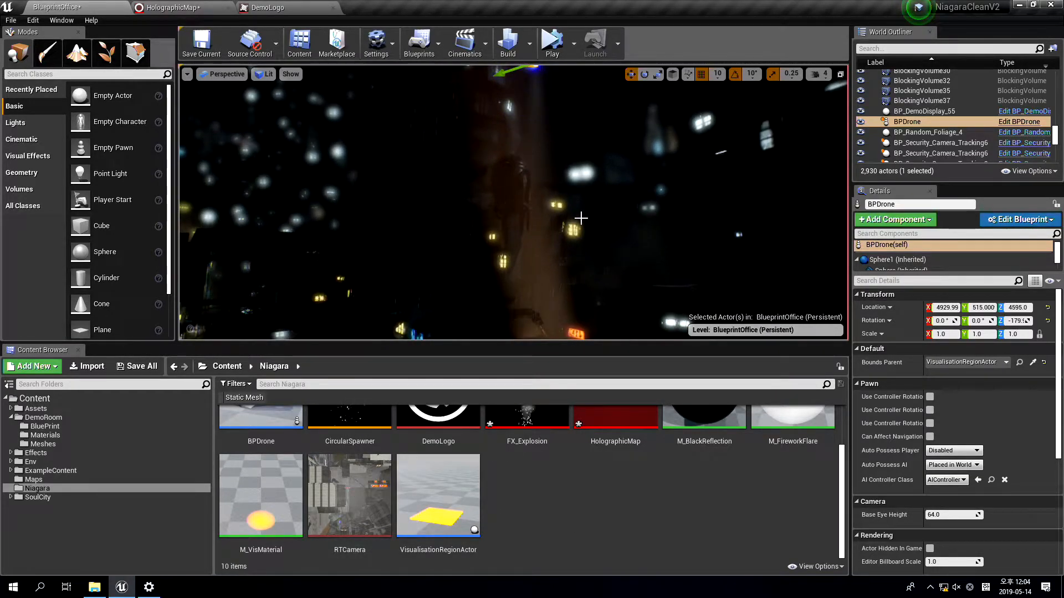
pyautogui.click(607, 297)
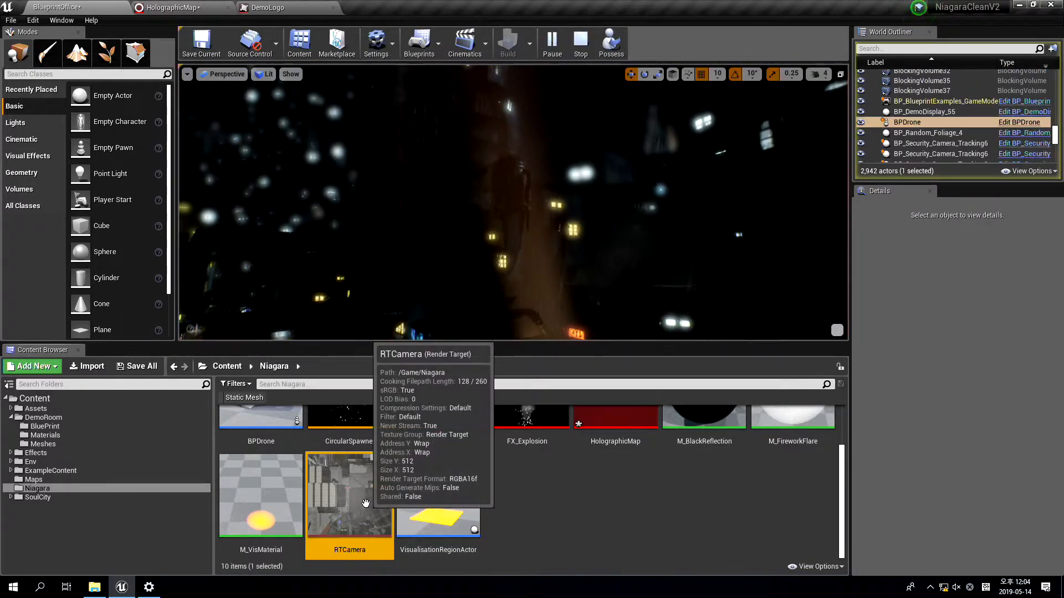
# Open the RTCamera render target and examine the live image captured by the drone
pyautogui.doubleClick(349, 495)
pyautogui.moveTo(405, 13); pyautogui.dragTo(510, 183)
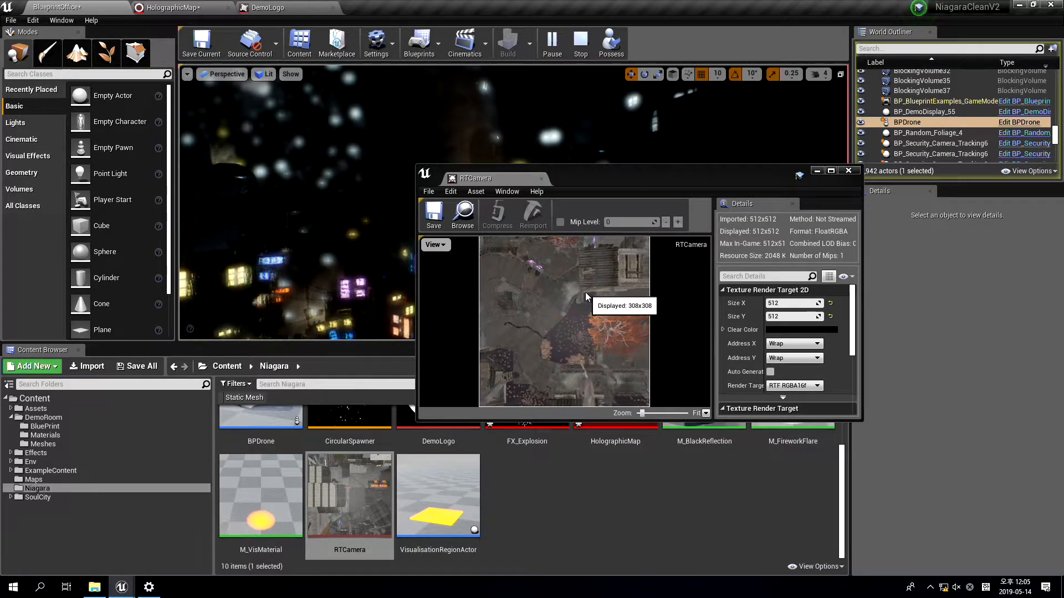
pyautogui.click(541, 179)
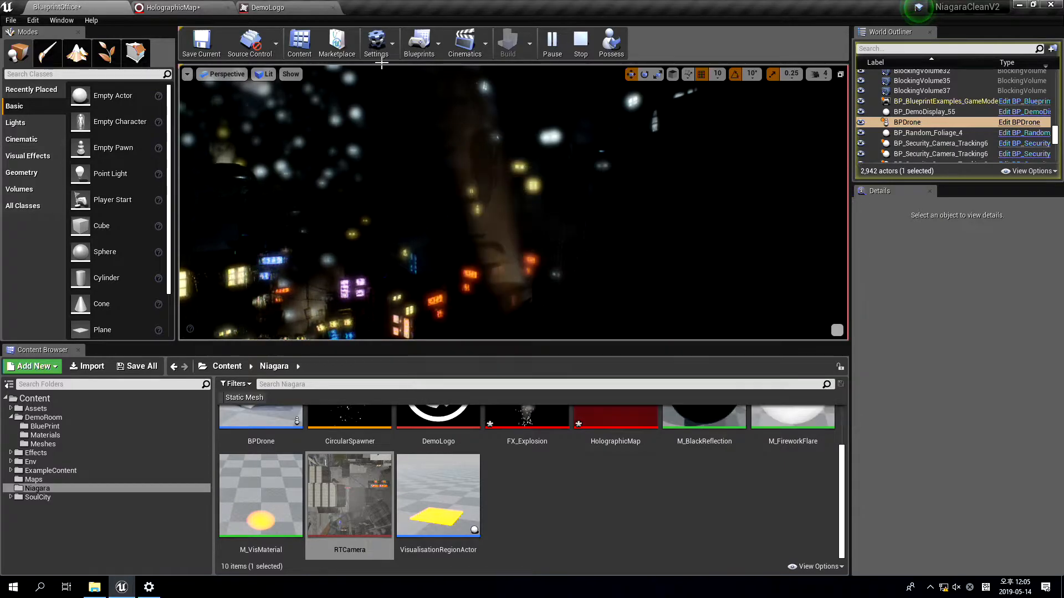
# Close the DemoLogo texture and set the texture of HolographicMap's Sample Texture module to the RTCamera render target
pyautogui.click(274, 7)
pyautogui.click(172, 7)
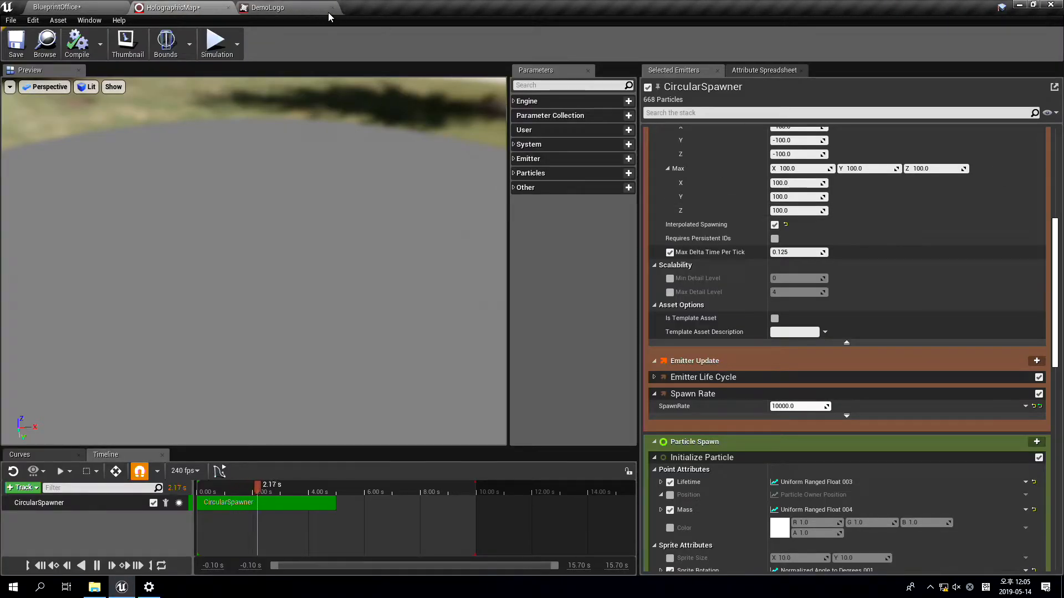
pyautogui.scroll(-5, 847, 476)
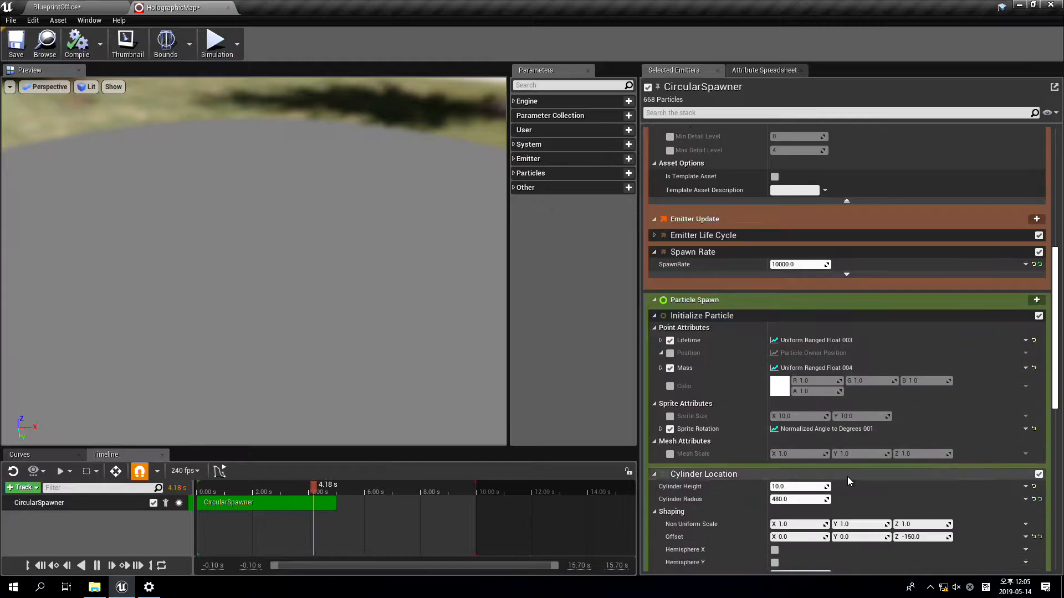
pyautogui.scroll(-4, 855, 471)
pyautogui.click(846, 452)
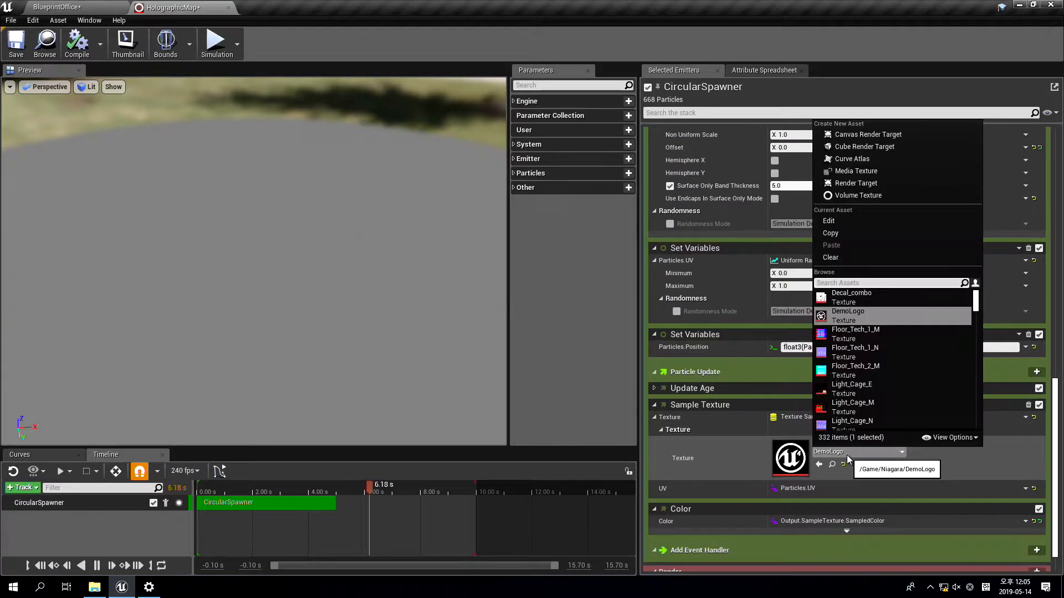
pyautogui.write('camera')
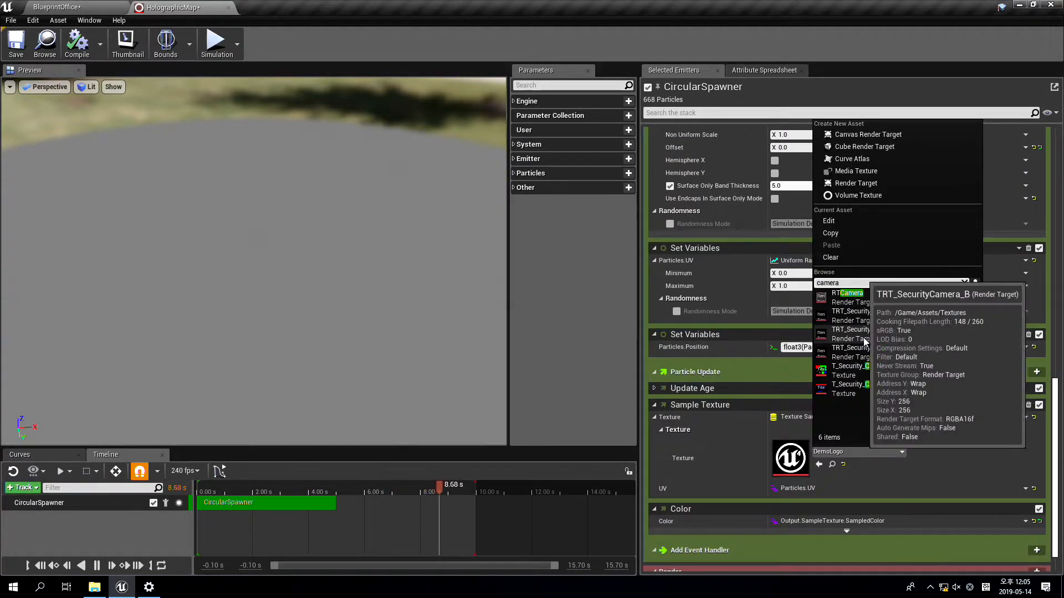
pyautogui.click(847, 297)
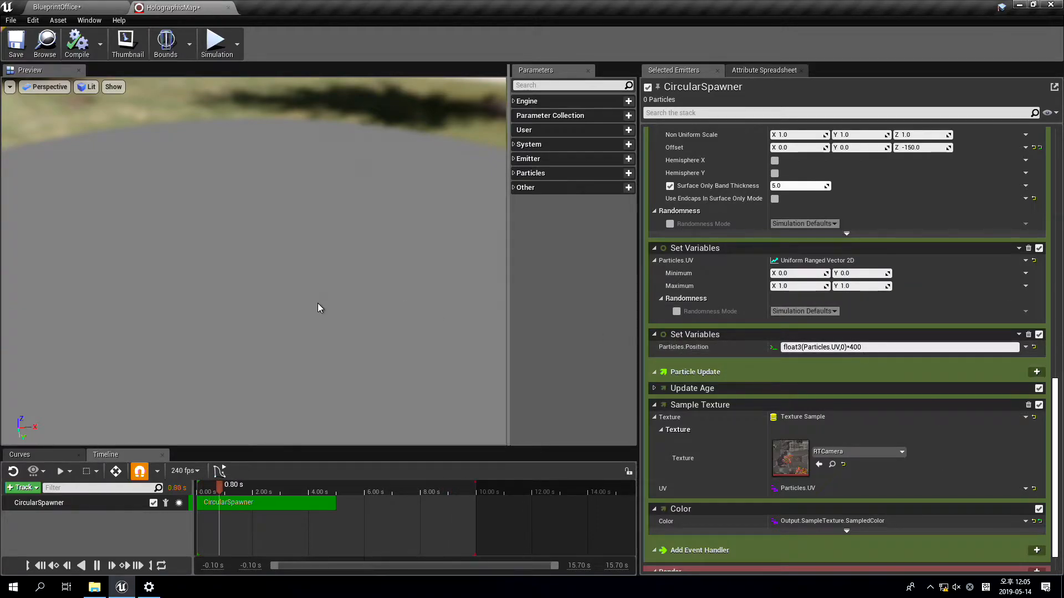
# Float the HolographicMap editor beside the simulating level, compare its particle preview with the drone's flight, and dock the editor back
pyautogui.moveTo(308, 348); pyautogui.dragTo(227, 366)
pyautogui.moveTo(161, 8); pyautogui.dragTo(299, 138)
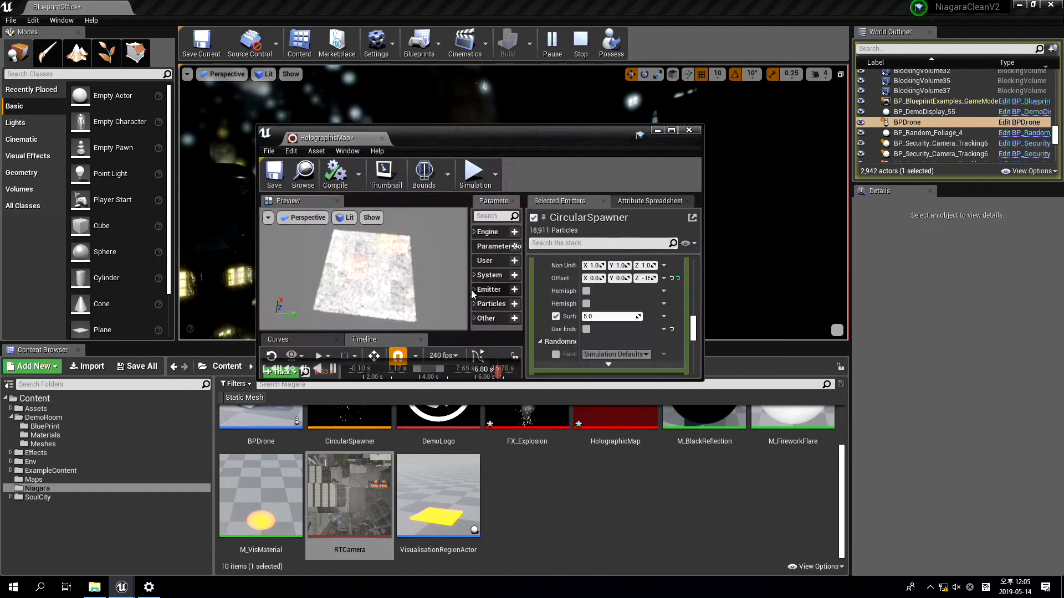
pyautogui.moveTo(482, 137); pyautogui.dragTo(816, 127)
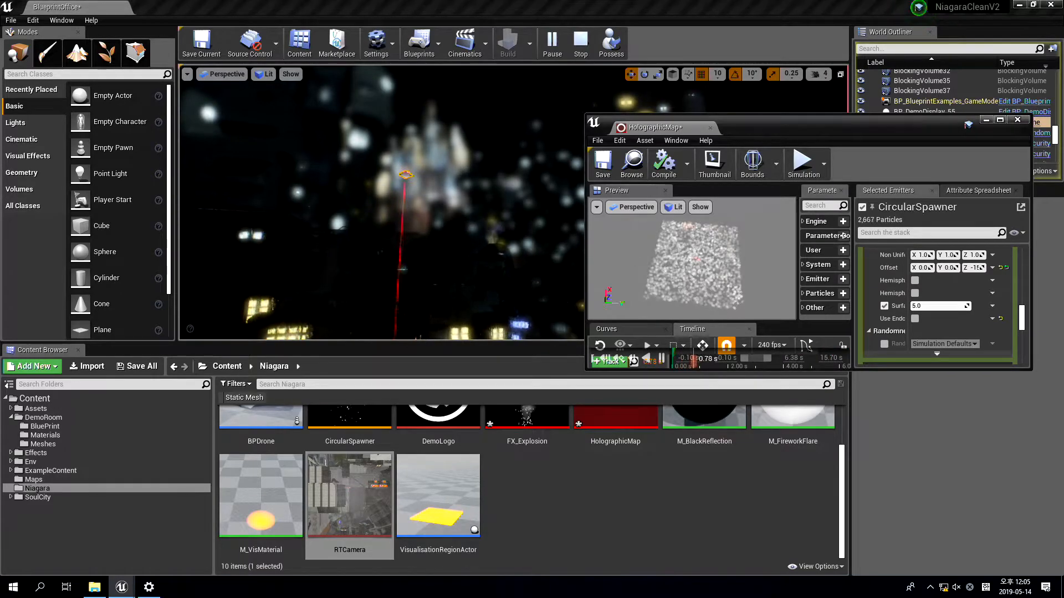
pyautogui.click(596, 207)
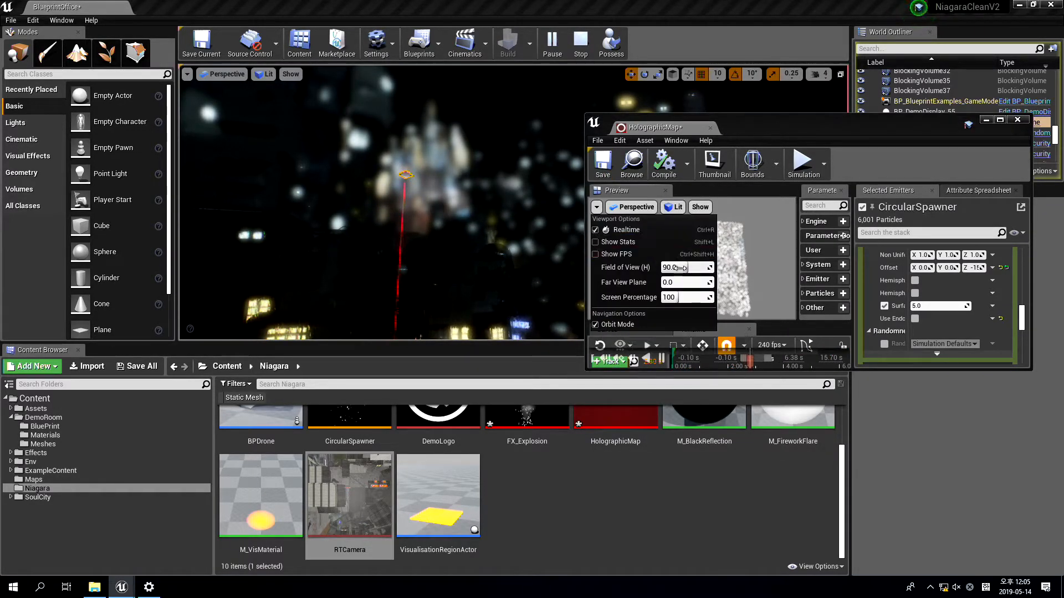
pyautogui.click(705, 290)
pyautogui.scroll(3, 705, 290)
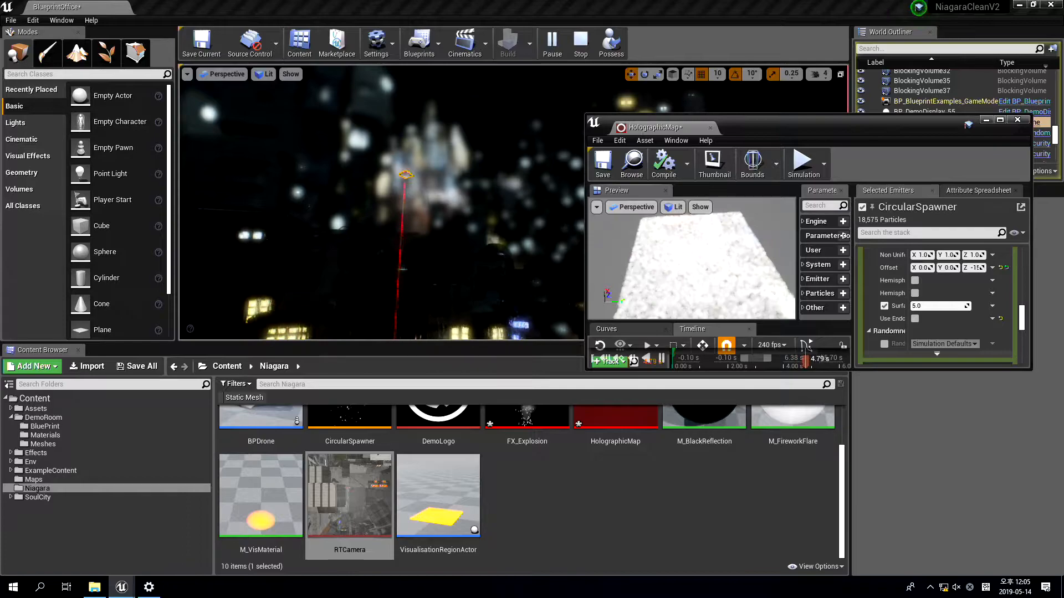
pyautogui.moveTo(760, 122); pyautogui.dragTo(716, 116)
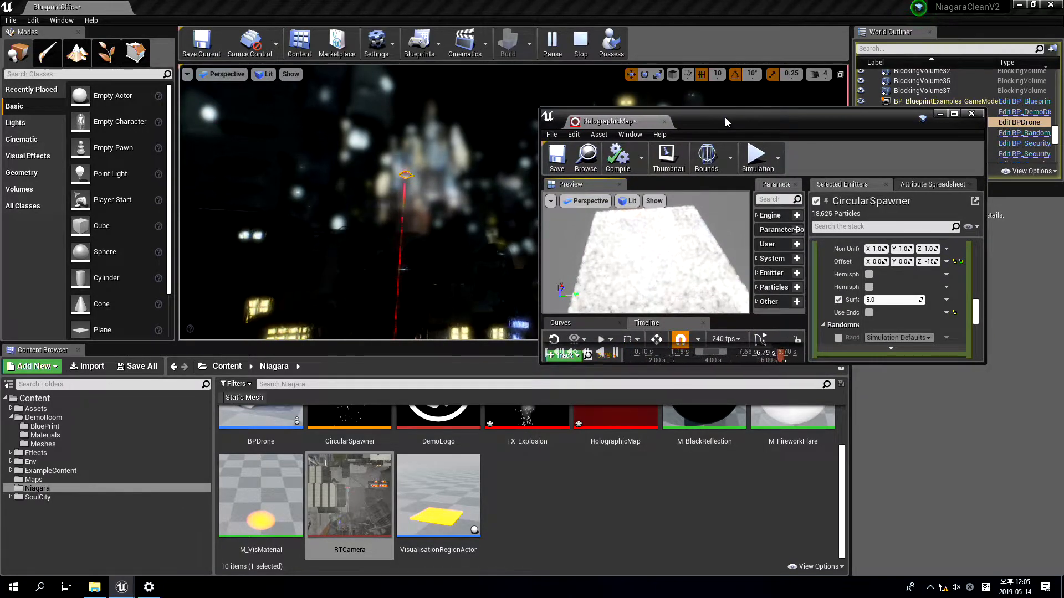
pyautogui.press('super+Right')
pyautogui.click(443, 162)
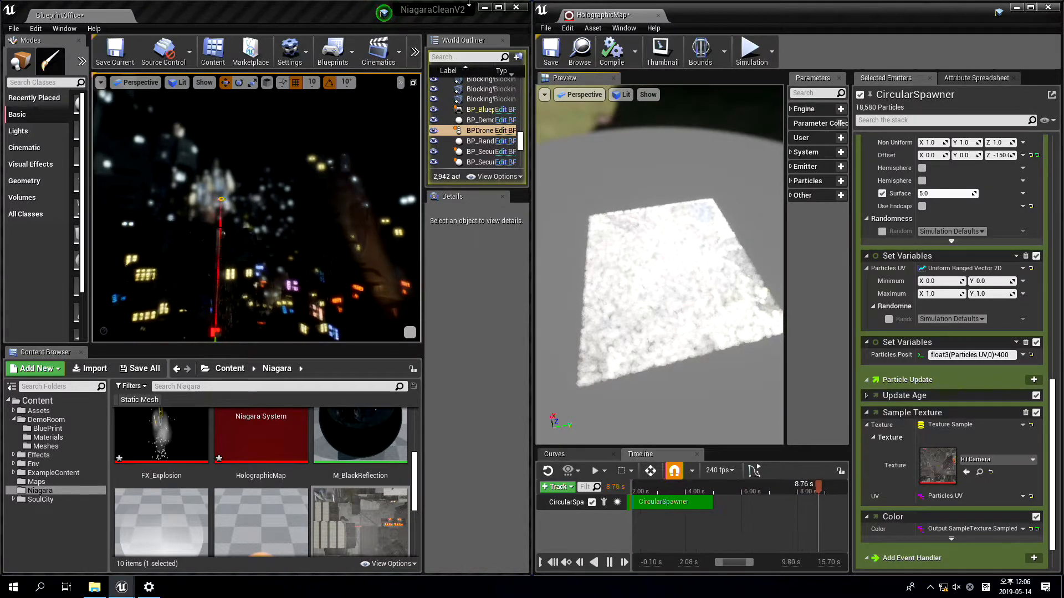
pyautogui.moveTo(604, 15); pyautogui.dragTo(275, 17)
pyautogui.doubleClick(377, 14)
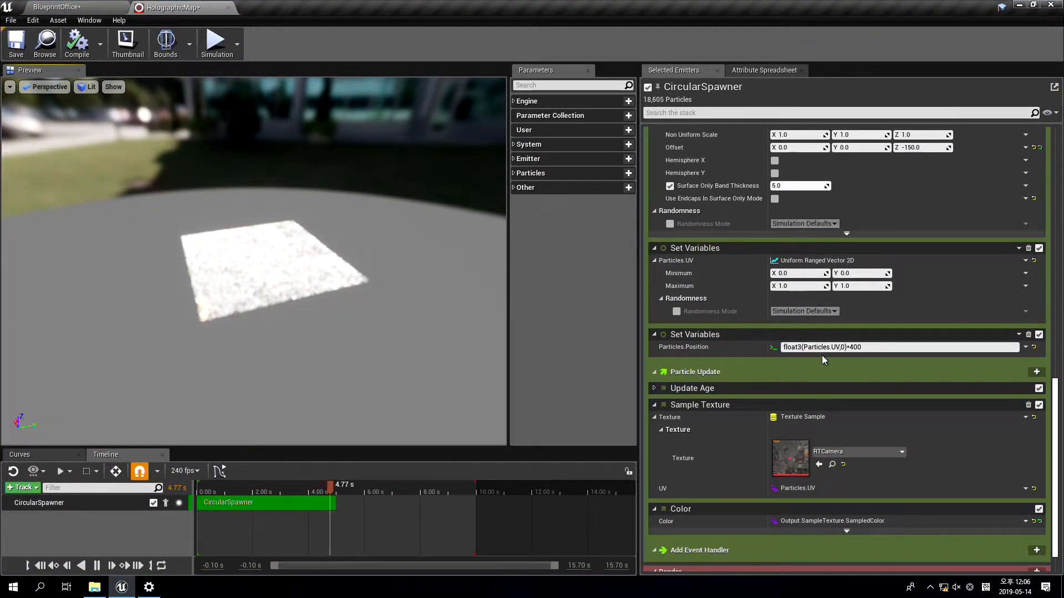
# Add a Recreate Camera Projection module to the CircularSpawner's Particle Update stage
pyautogui.scroll(-1, 822, 364)
pyautogui.click(1035, 345)
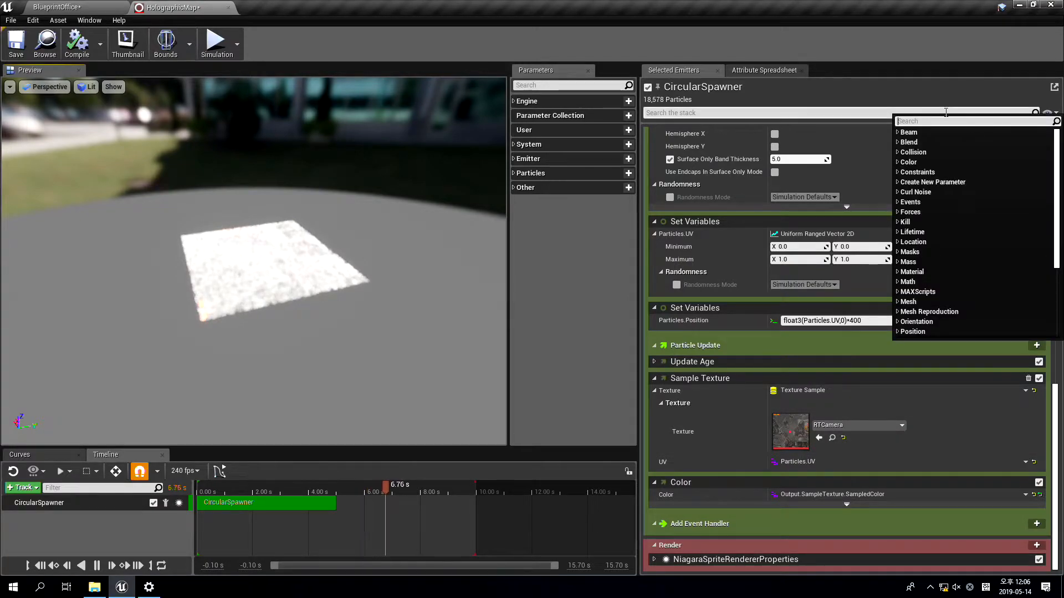
pyautogui.write('reprojec')
pyautogui.press('BackSpace')
pyautogui.press('BackSpace')
pyautogui.press('BackSpace')
pyautogui.press('BackSpace')
pyautogui.press('BackSpace')
pyautogui.press('BackSpace')
pyautogui.press('BackSpace')
pyautogui.write('camera')
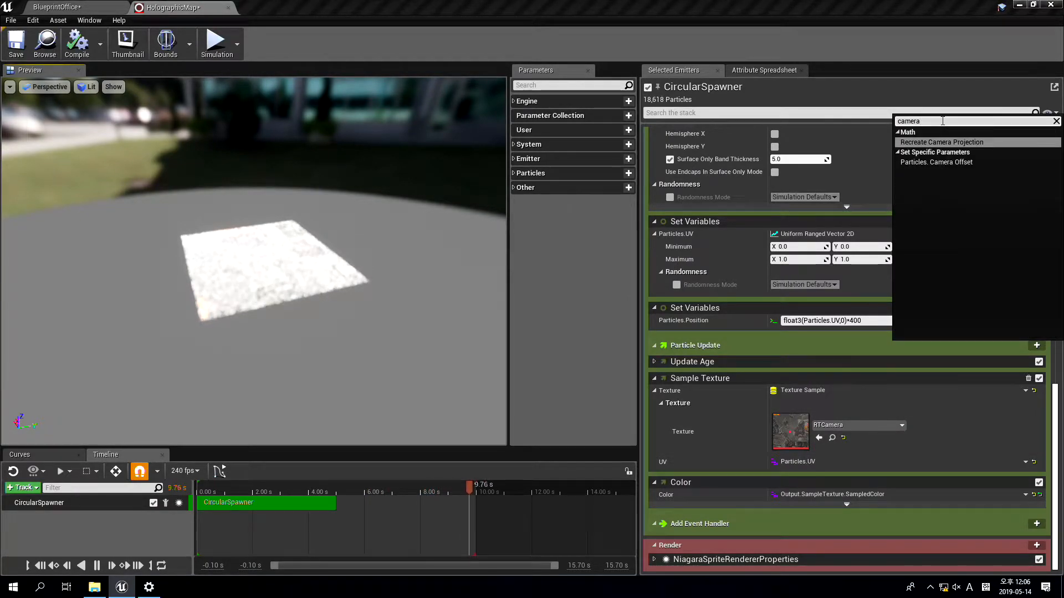
pyautogui.click(960, 142)
# Drive the Recreate Camera Projection's Depth Value with Make Float from Linear Color, reading channel W
pyautogui.scroll(-4, 788, 371)
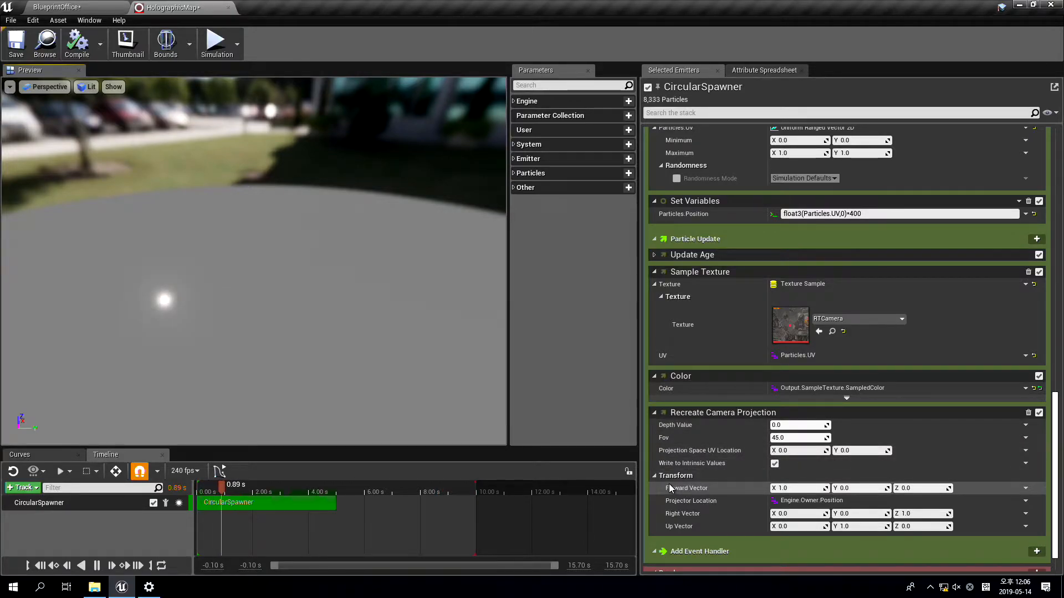
pyautogui.click(1025, 426)
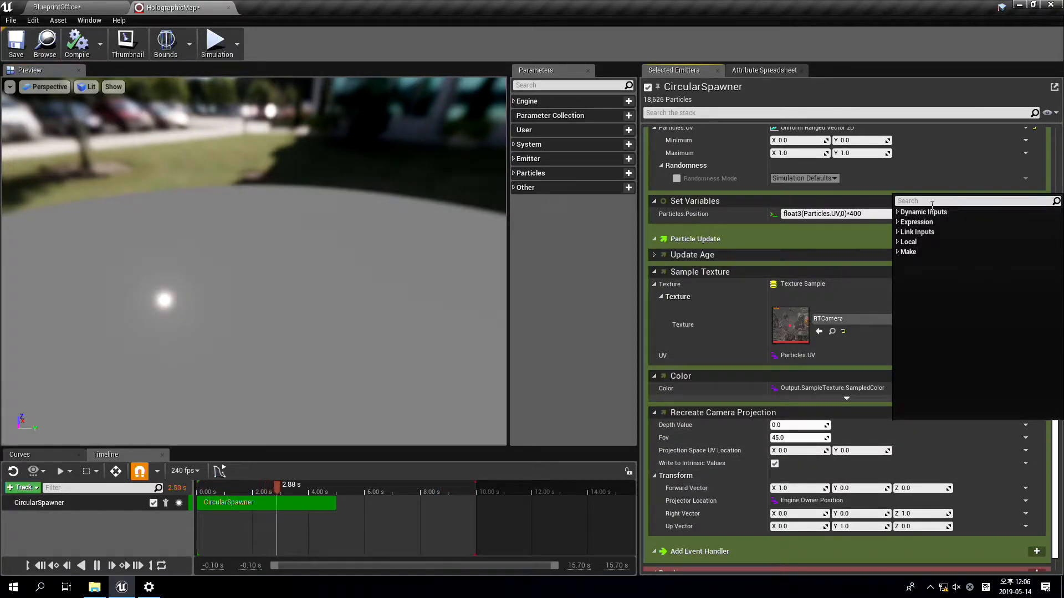
pyautogui.write('float from co')
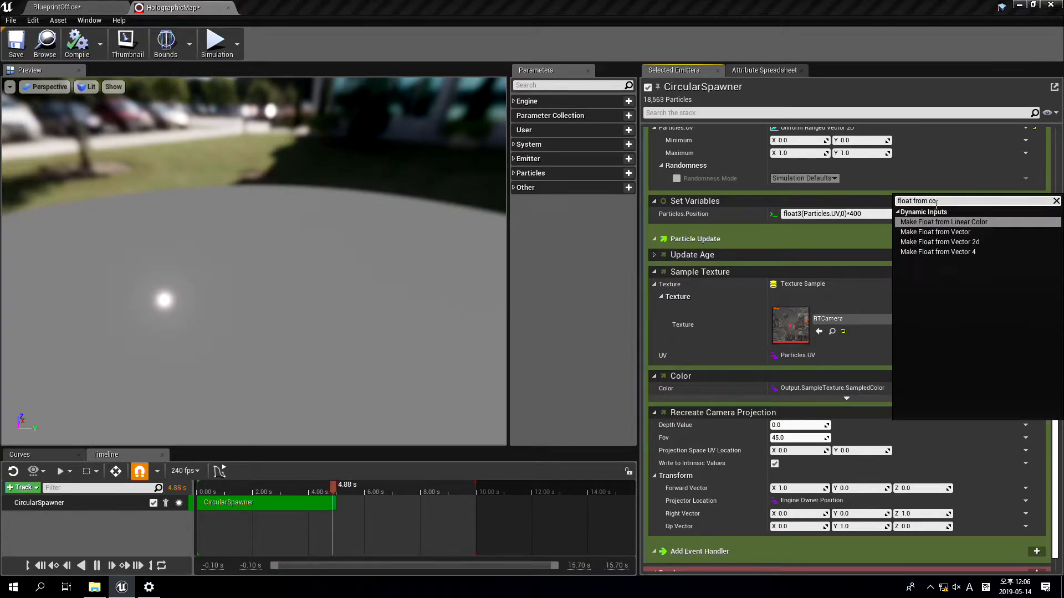
pyautogui.press('Return')
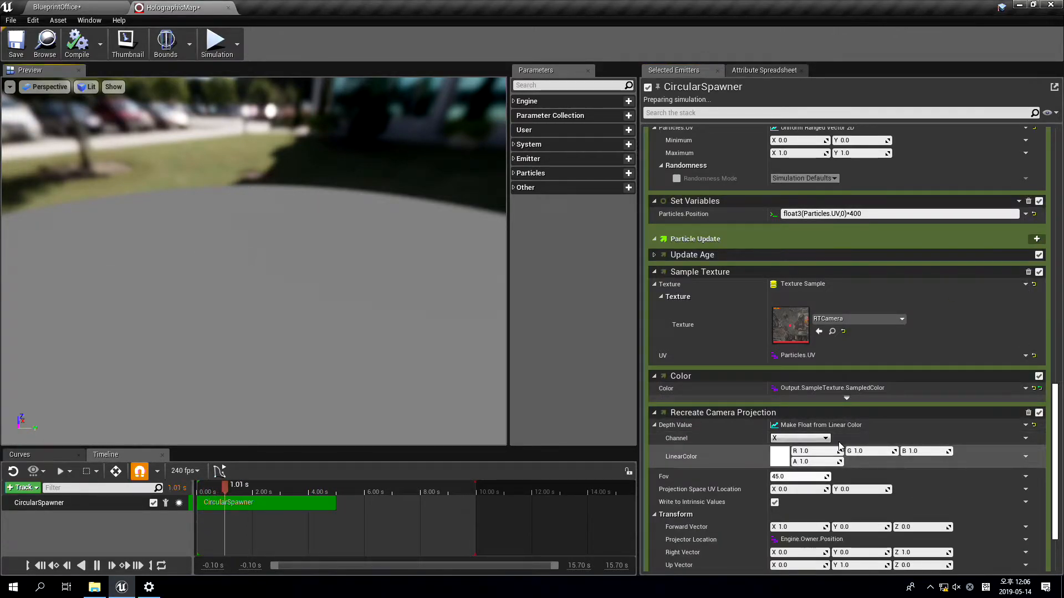
pyautogui.click(777, 438)
pyautogui.click(784, 475)
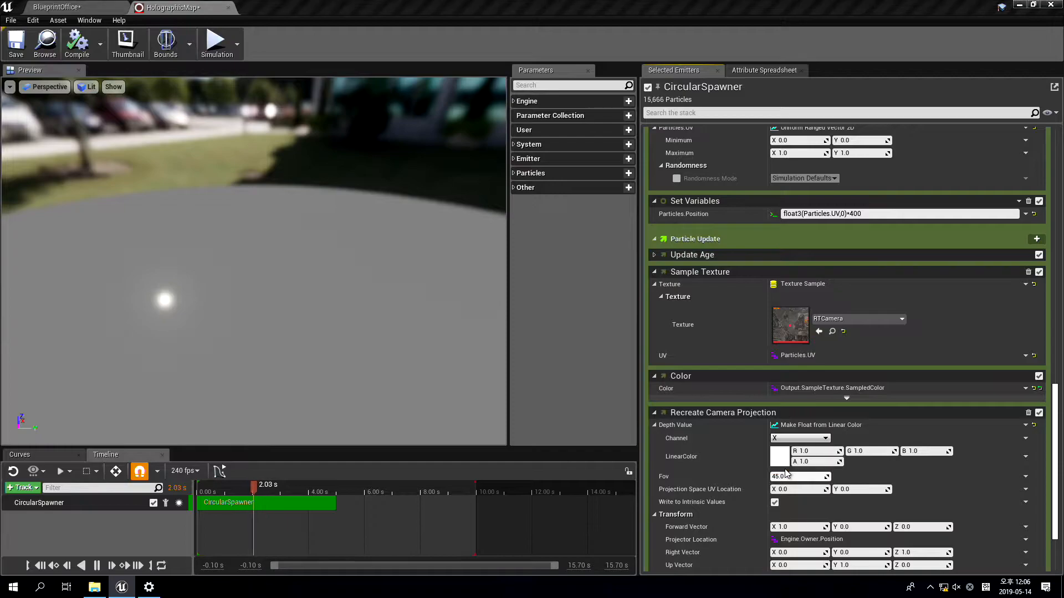
# Link the Depth Value's LinearColor input to Output.SampleTexture.SampledColor
pyautogui.click(1026, 456)
pyautogui.click(918, 231)
pyautogui.write('color')
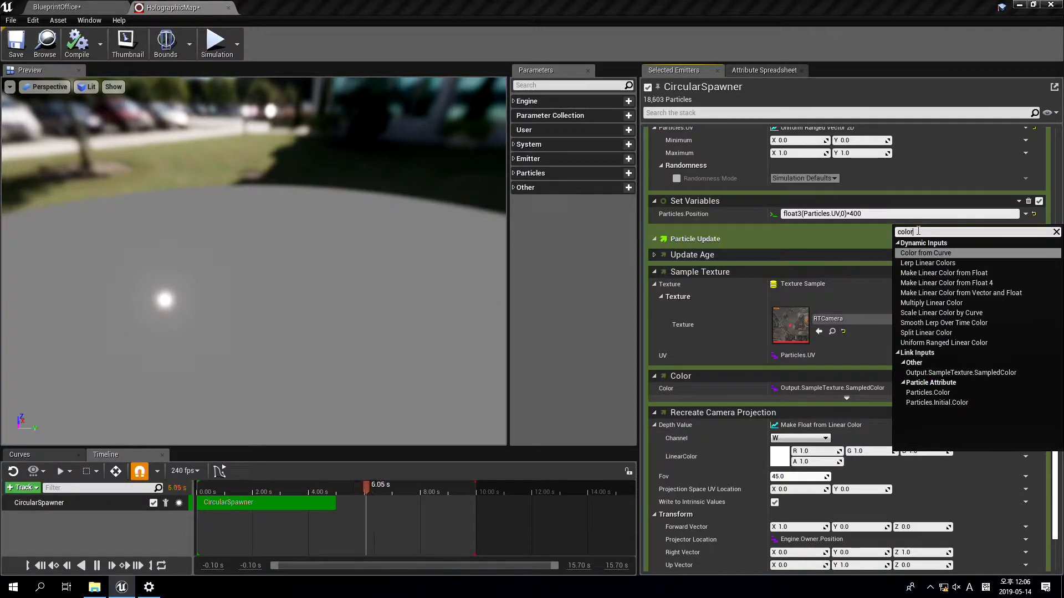
pyautogui.click(967, 372)
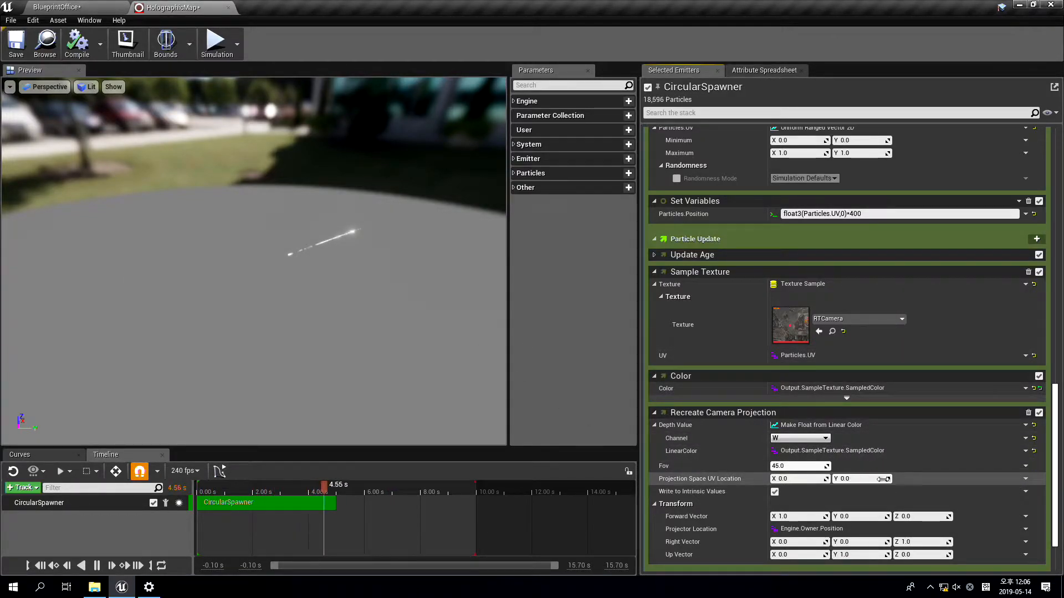
# Link the Projection Space UV Location to the Particles.UV attribute
pyautogui.click(1024, 479)
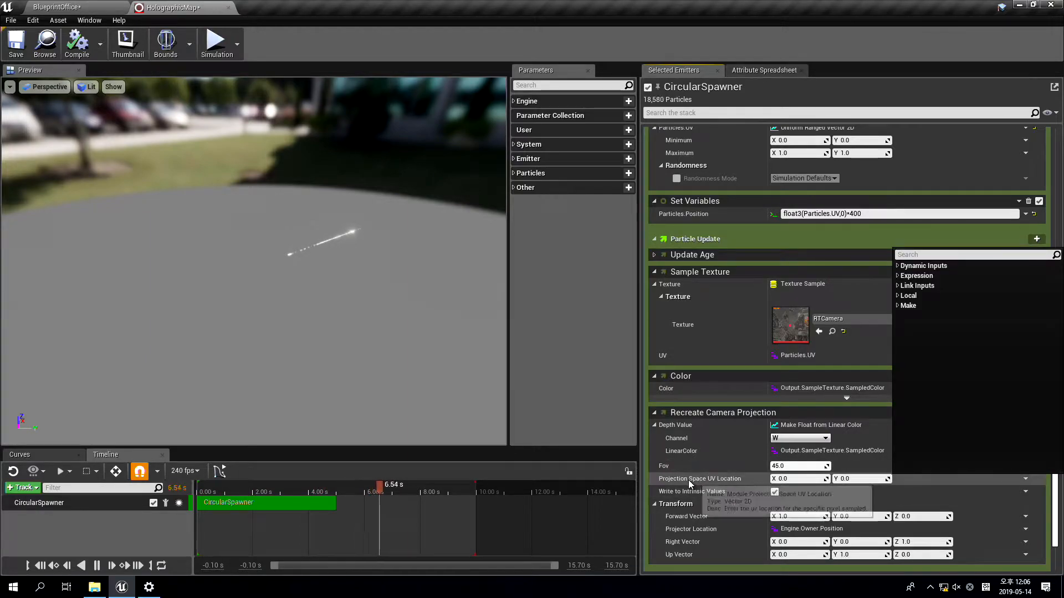
pyautogui.click(919, 254)
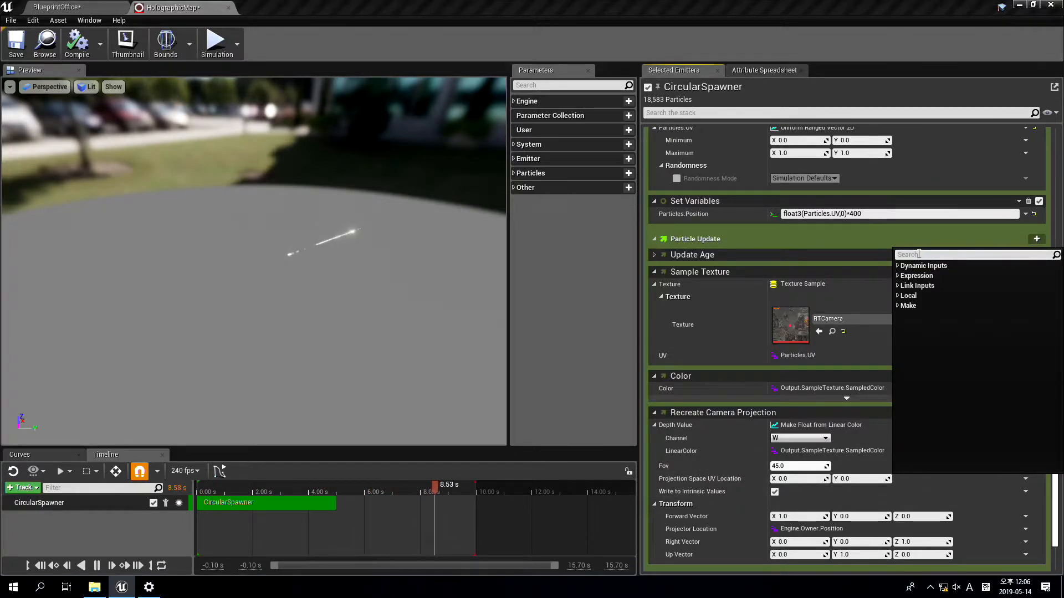
pyautogui.write('uv')
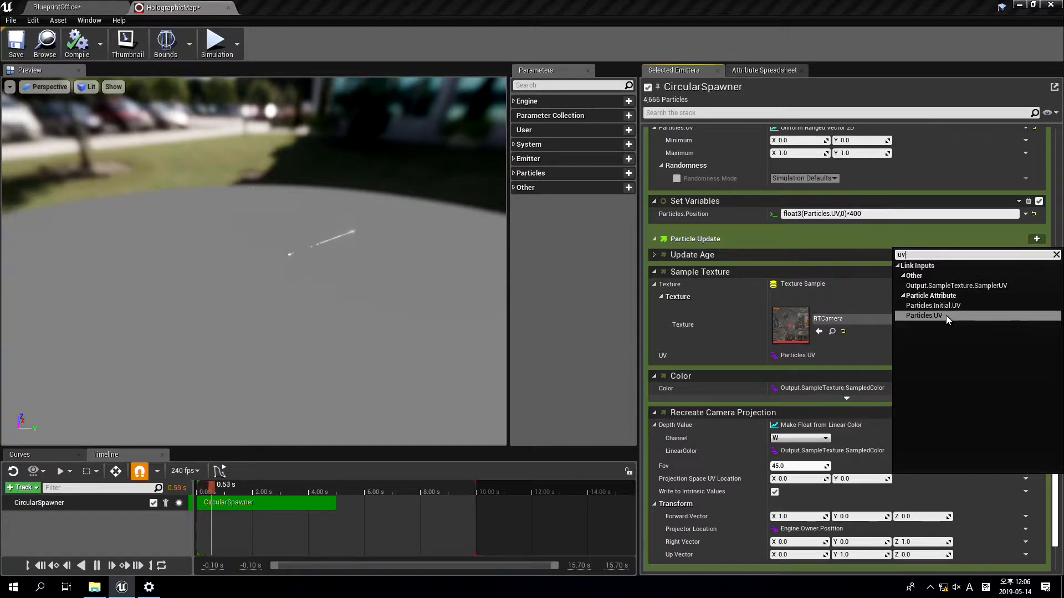
pyautogui.click(924, 315)
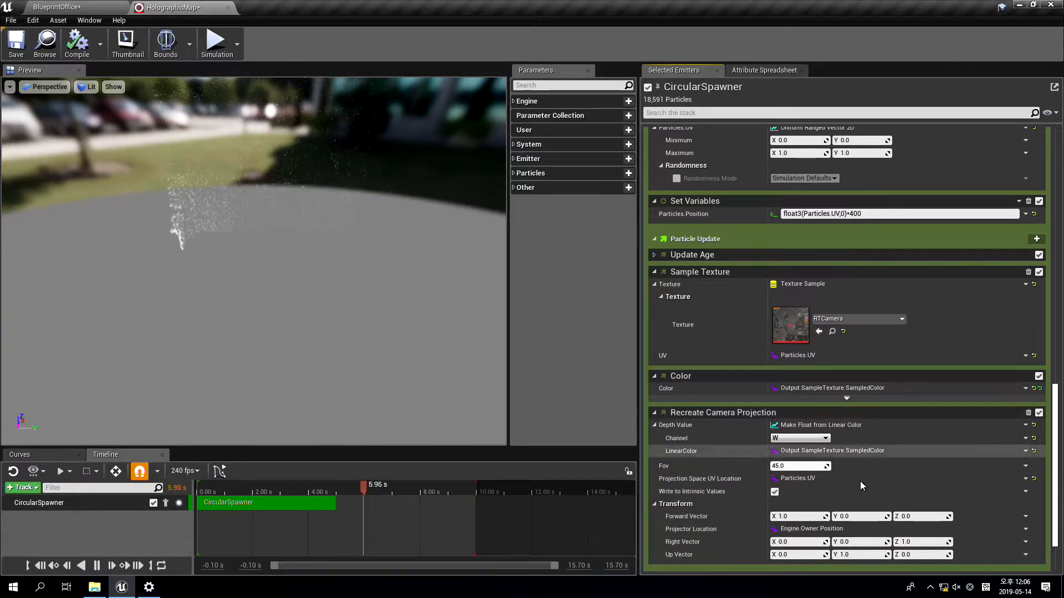
# Set the camera projection's Forward Vector to X 0, Y 0, Z -1
pyautogui.click(800, 516)
pyautogui.write('0')
pyautogui.press('Tab')
pyautogui.press('Tab')
pyautogui.write('-1')
pyautogui.press('Return')
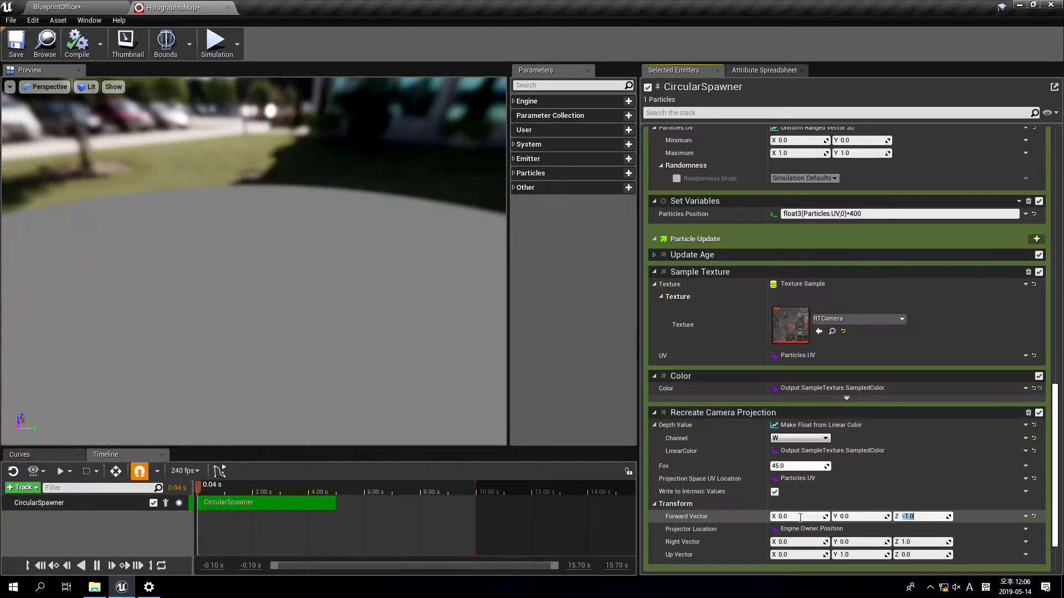
# Set the projection's Right Vector to Y 1 and Z 0, and save the HolographicMap system
pyautogui.click(906, 542)
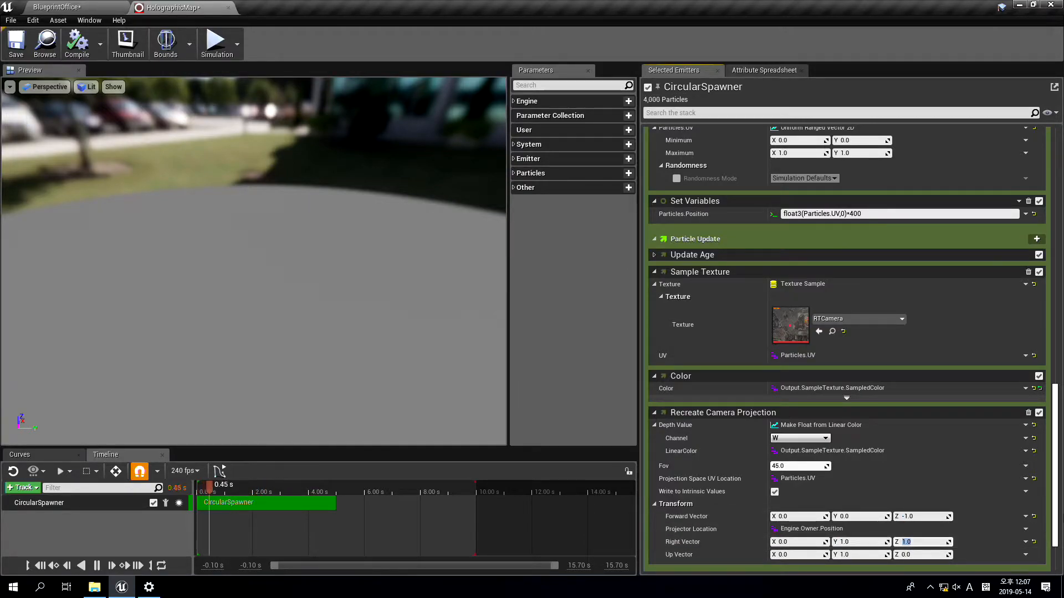
pyautogui.press('Tab')
pyautogui.write('1')
pyautogui.press('Tab')
pyautogui.write('0')
pyautogui.press('Tab')
pyautogui.click(17, 44)
# Set the camera projection's Up Vector to X 1 and Y 0, and simulate the BlueprintOffice level to inspect the projected particles
pyautogui.click(82, 8)
pyautogui.press('1')
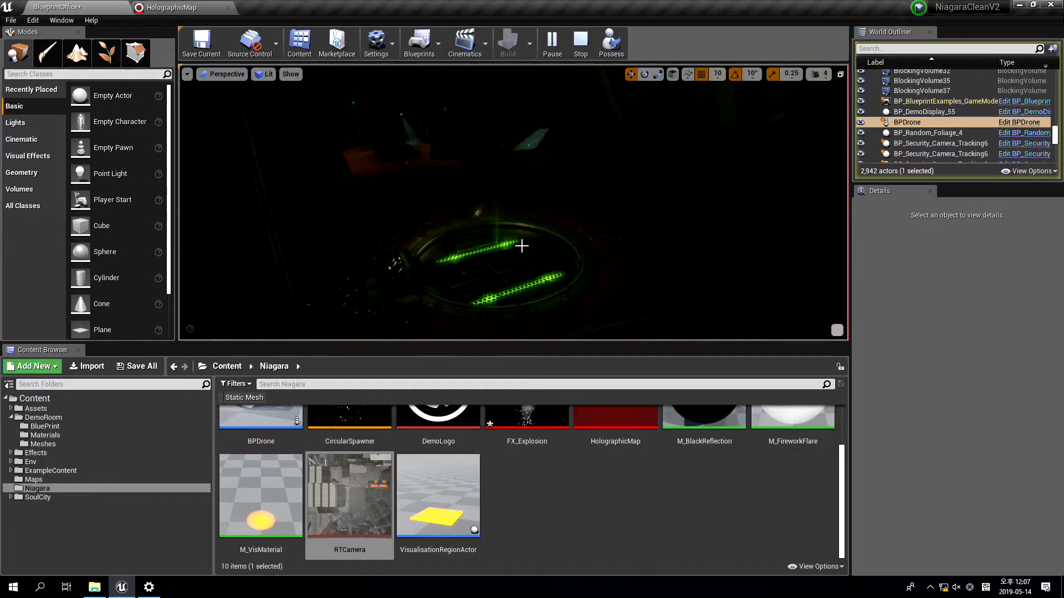
pyautogui.moveTo(532, 252); pyautogui.dragTo(529, 221, button='right')
pyautogui.press('w')
pyautogui.press('g')
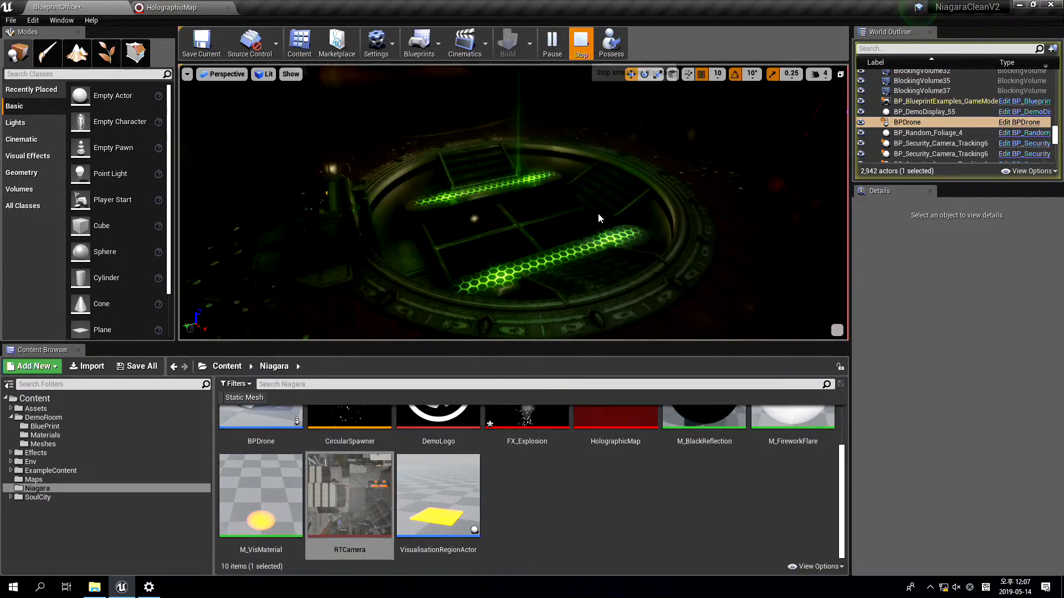
pyautogui.press('Escape')
# Select the HolographicMap actor in the level and move it along Y and upward on Z
pyautogui.click(532, 193)
pyautogui.press('f')
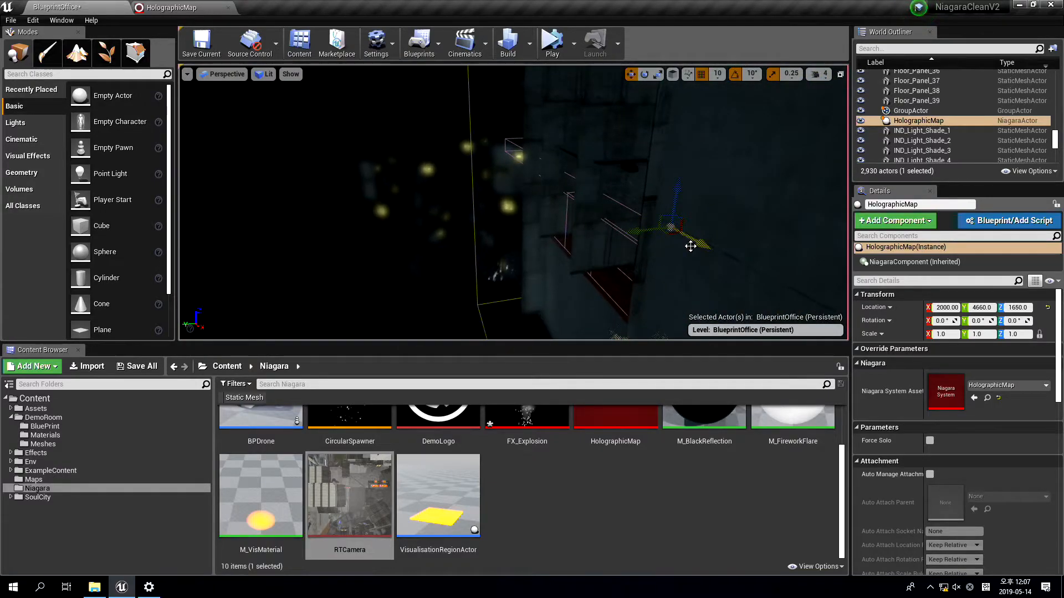
pyautogui.keyDown('alt'); pyautogui.moveTo(639, 233); pyautogui.dragTo(338, 266); pyautogui.keyUp('alt')
pyautogui.moveTo(367, 230); pyautogui.dragTo(361, 82)
pyautogui.moveTo(361, 82); pyautogui.dragTo(335, 71, button='right')
pyautogui.press('F11')
pyautogui.moveTo(518, 256); pyautogui.dragTo(526, 261, button='right')
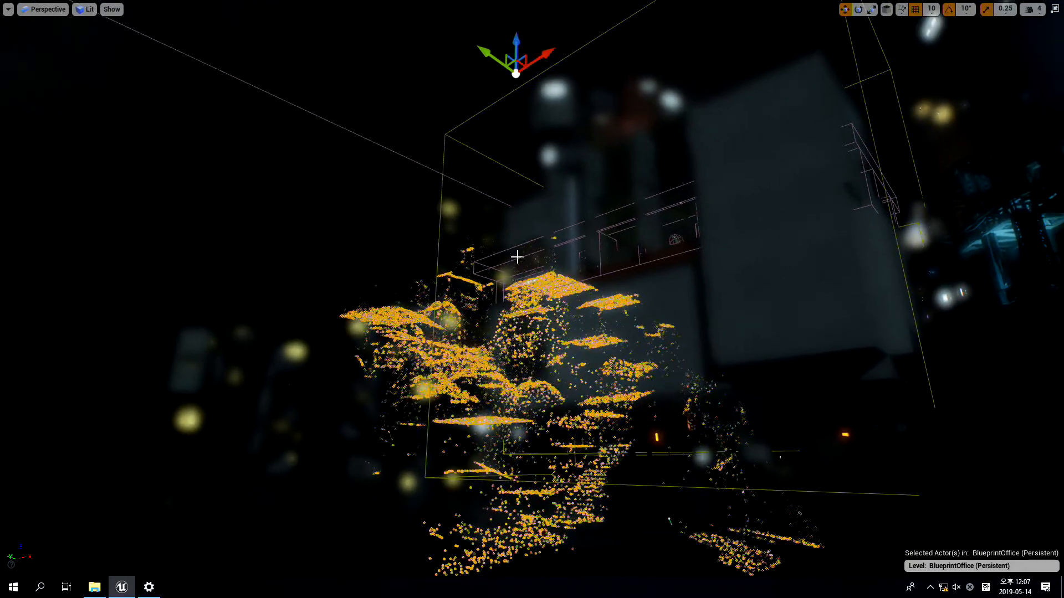
# Simulate the level full screen and examine the reprojected particle cloud from different viewpoints
pyautogui.hotkey('alt', 's')
pyautogui.moveTo(653, 299); pyautogui.dragTo(702, 297, button='right')
pyautogui.press('g')
pyautogui.press('a')
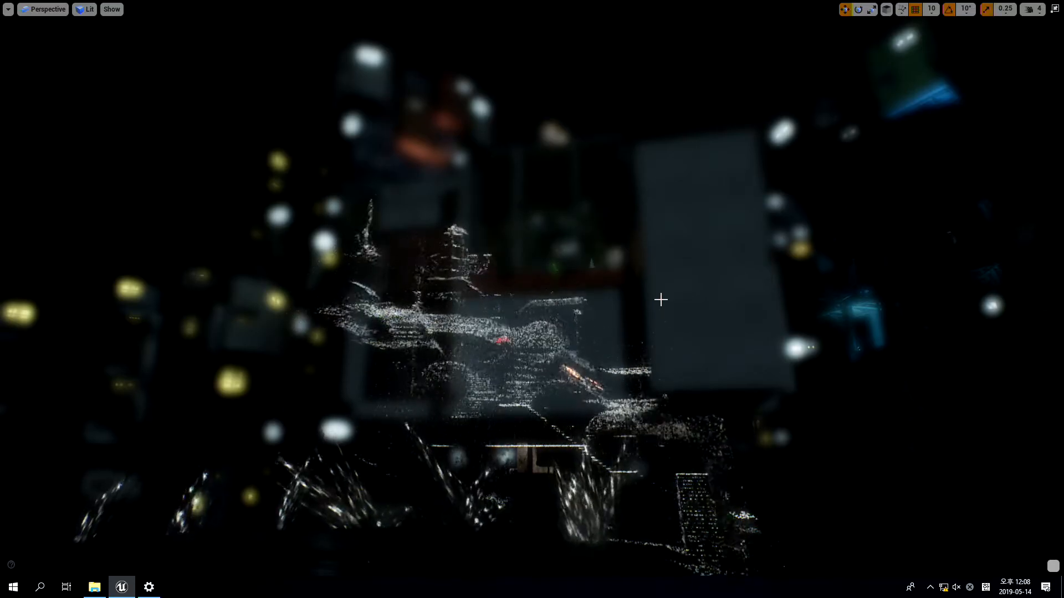
pyautogui.moveTo(660, 299)
pyautogui.mouseDown(button='right')
pyautogui.moveTo(666, 290)
pyautogui.moveTo(665, 306)
pyautogui.mouseUp(button='right')
pyautogui.press('g')
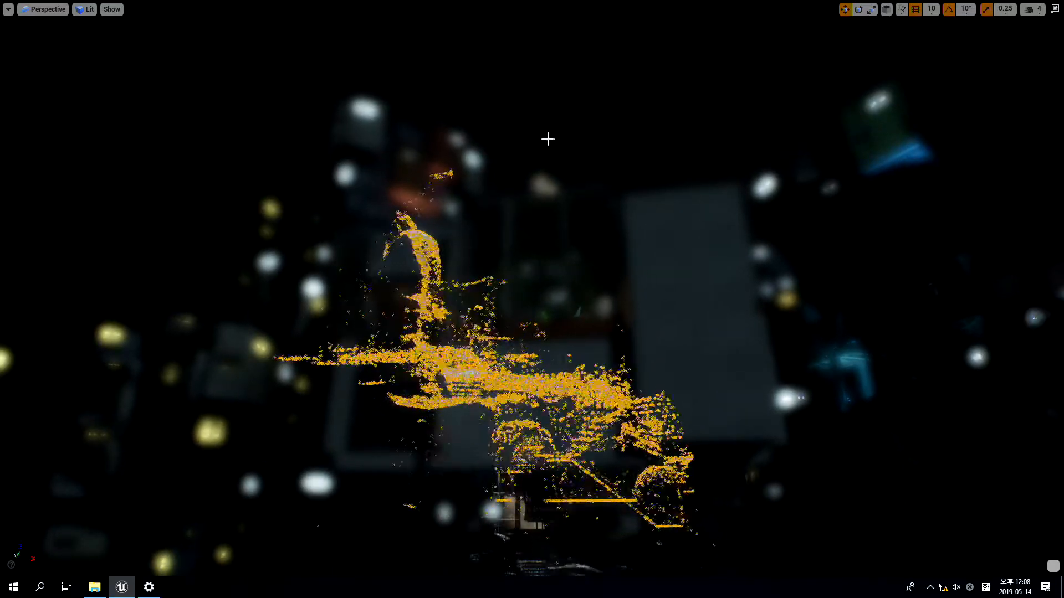
pyautogui.moveTo(546, 140); pyautogui.dragTo(545, 152, button='right')
pyautogui.moveTo(523, 112); pyautogui.dragTo(534, 127, button='right')
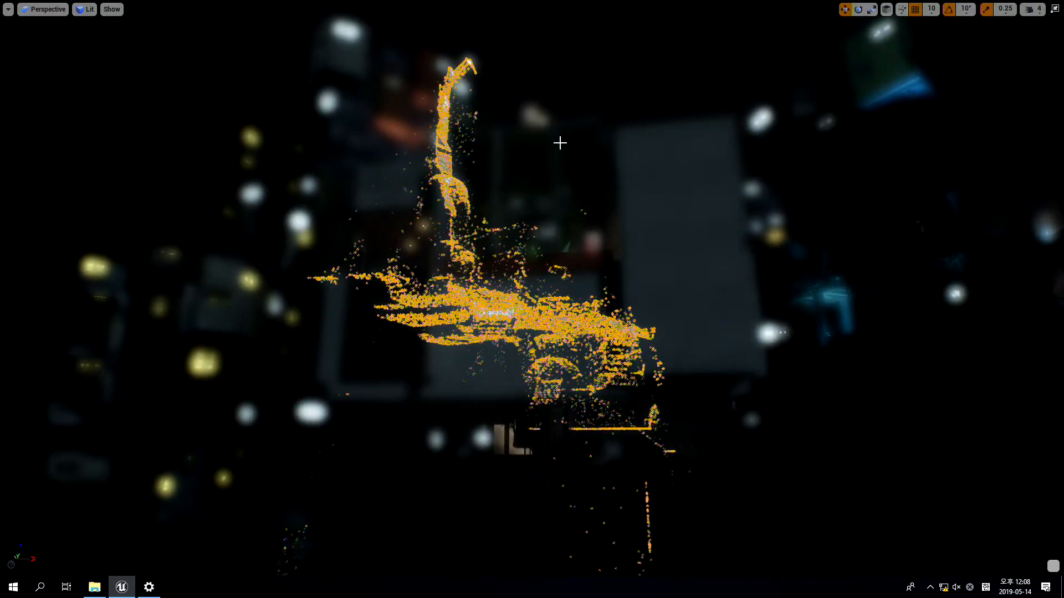
pyautogui.press('Escape')
pyautogui.moveTo(584, 212); pyautogui.dragTo(576, 201, button='right')
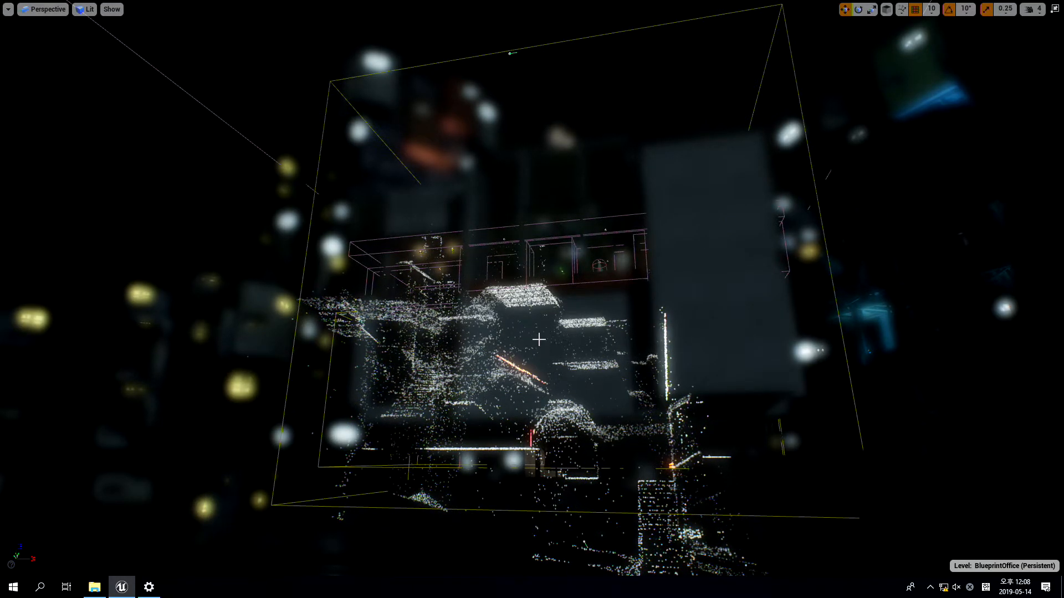
pyautogui.moveTo(539, 339); pyautogui.dragTo(533, 331, button='right')
pyautogui.press('F11')
# Create a Niagara Module Script named AdjustCameraProjection in the Niagara content folder
pyautogui.click(183, 6)
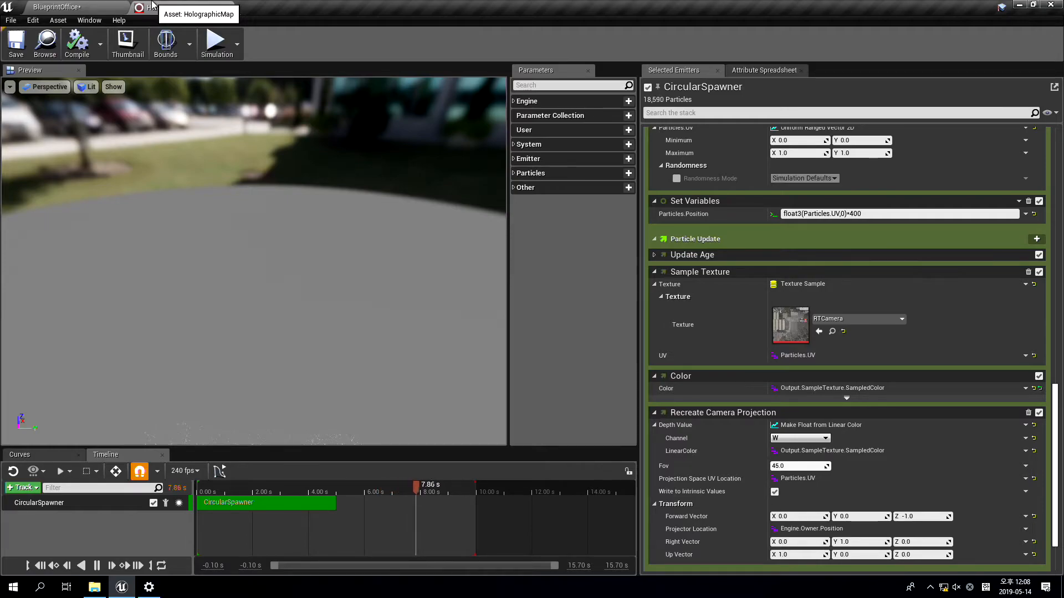
pyautogui.click(60, 6)
pyautogui.rightClick(609, 494)
pyautogui.moveTo(682, 410)
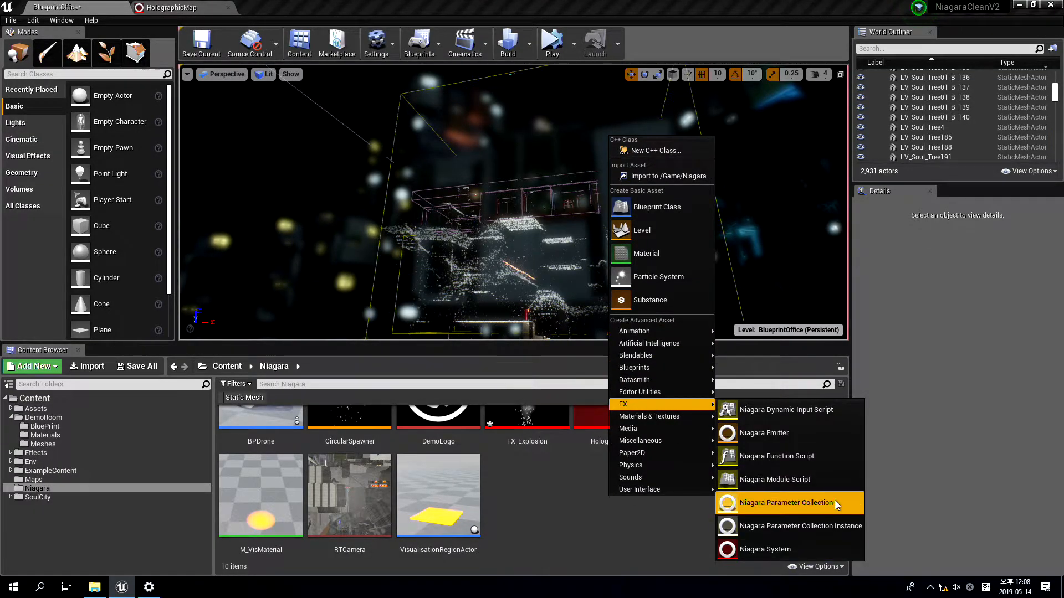
pyautogui.click(800, 482)
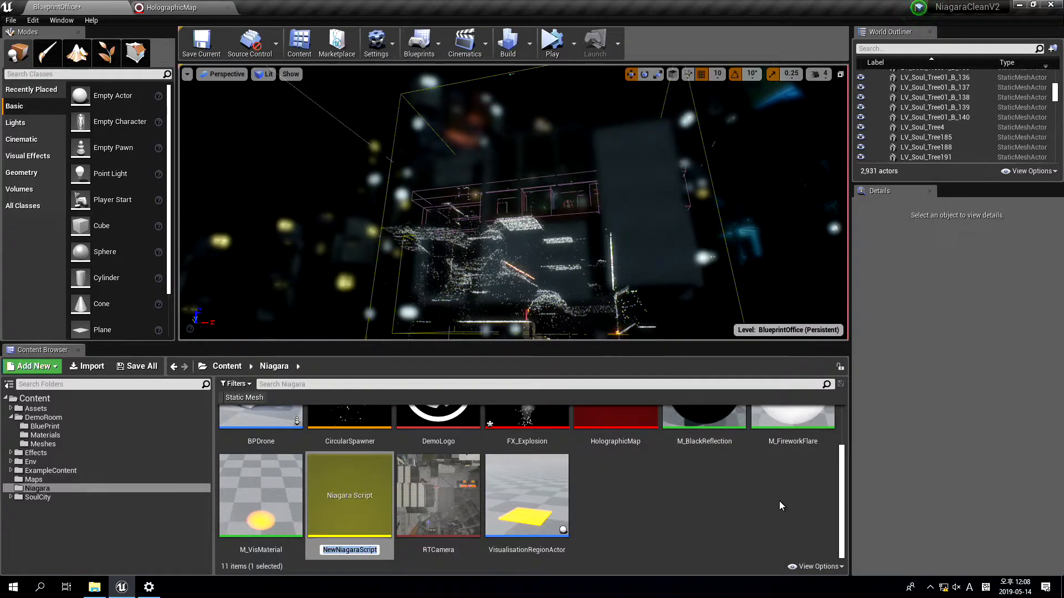
pyautogui.write('Adjust')
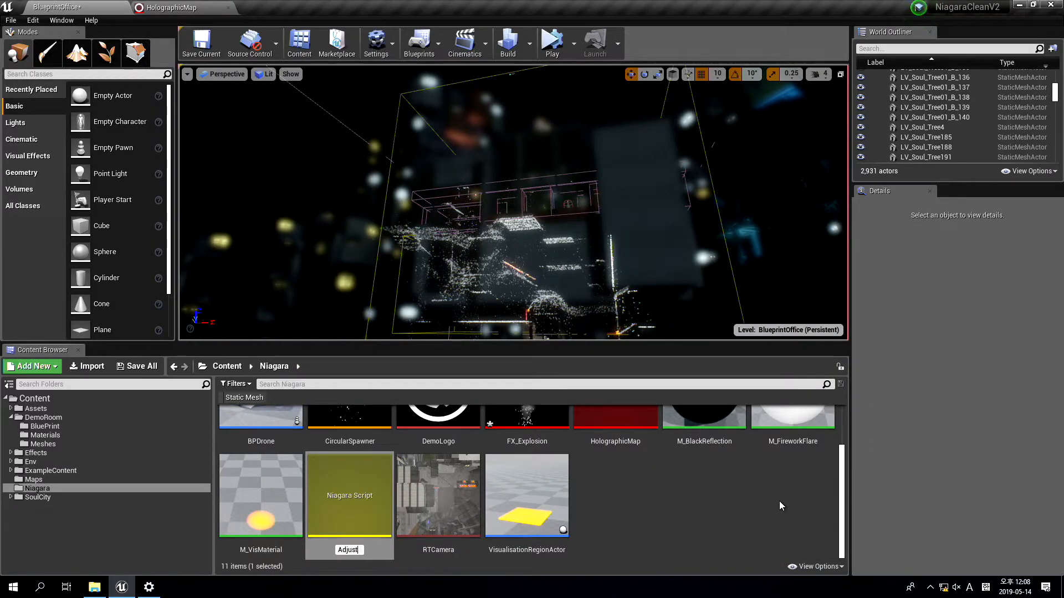
pyautogui.write('CameraProjection')
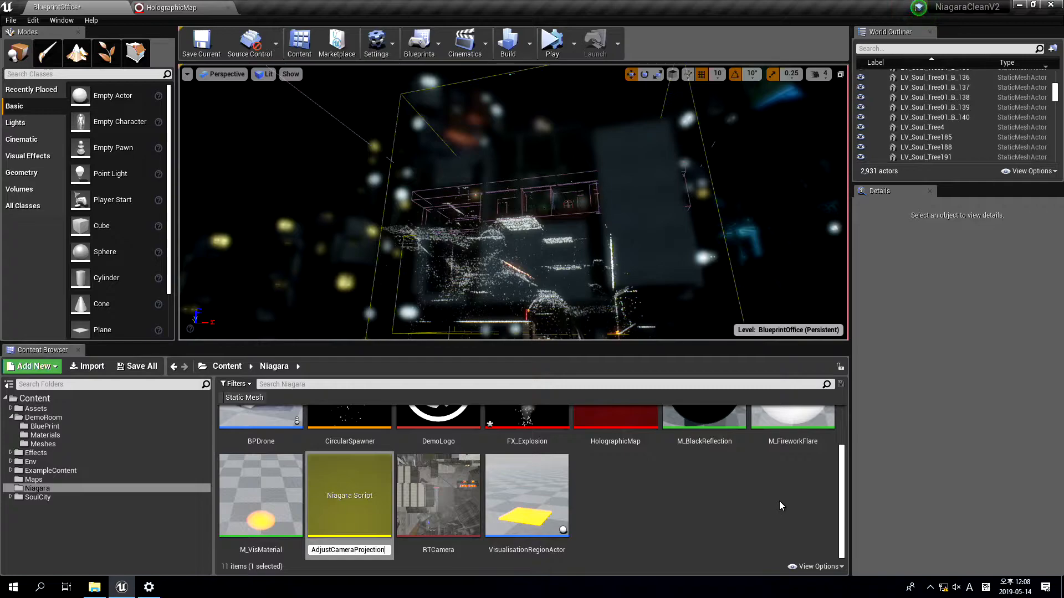
pyautogui.press('Return')
# Open the AdjustCameraProjection script and add a vector input named Module.CurrentPosition to its Map Get node
pyautogui.moveTo(779, 500); pyautogui.dragTo(891, 559, button='right')
pyautogui.moveTo(824, 241); pyautogui.dragTo(772, 159, button='right')
pyautogui.moveTo(611, 276); pyautogui.dragTo(527, 256, button='right')
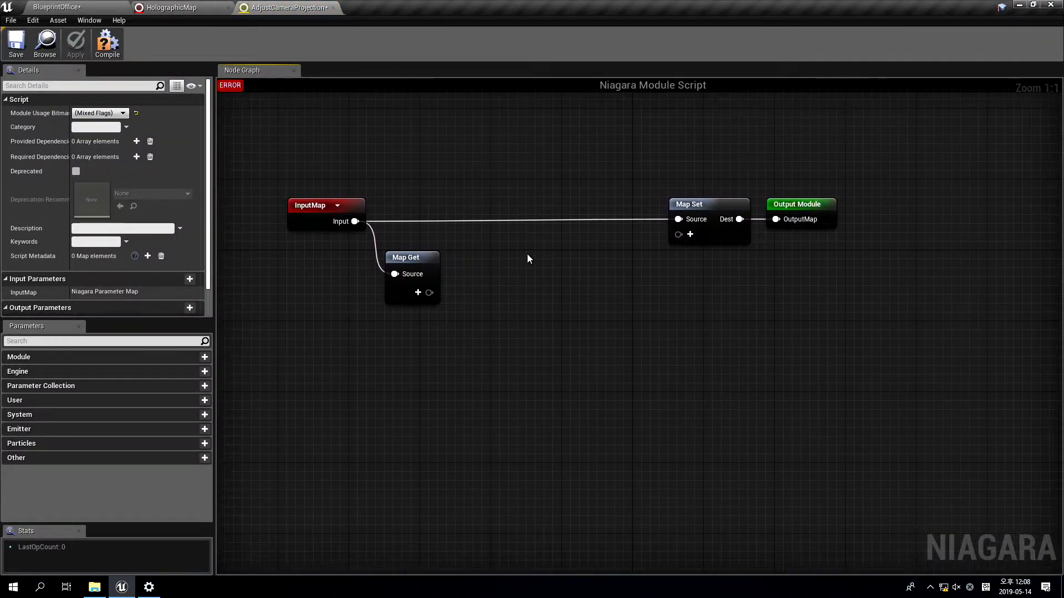
pyautogui.click(418, 292)
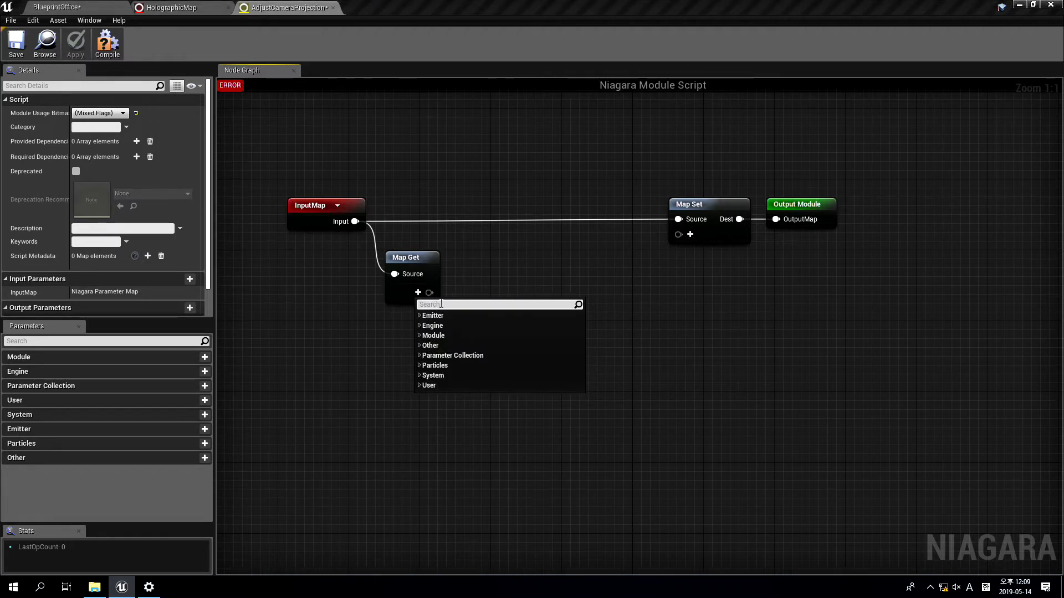
pyautogui.write('vector')
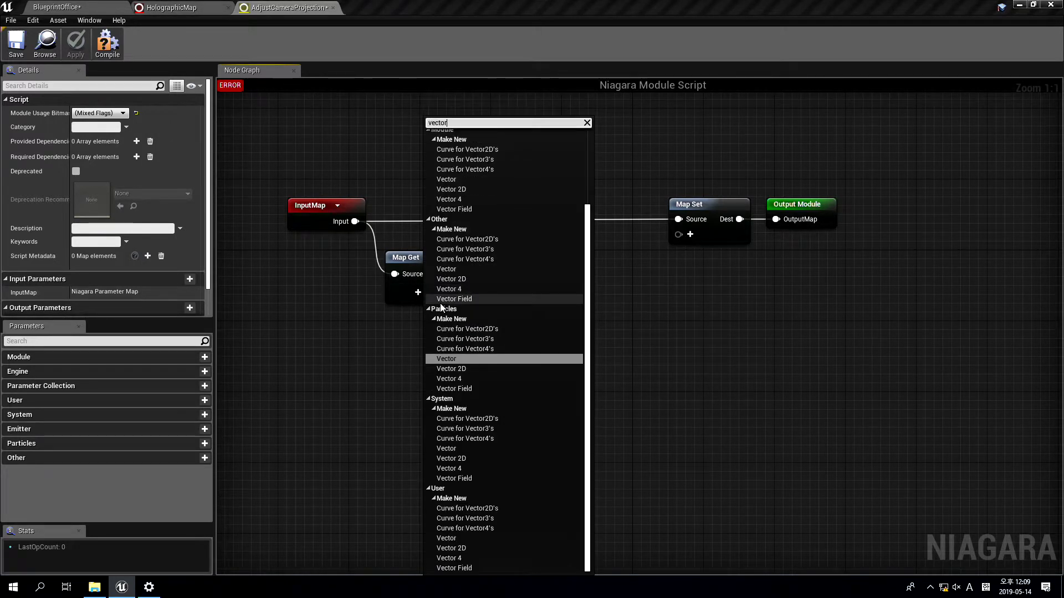
pyautogui.press('Return')
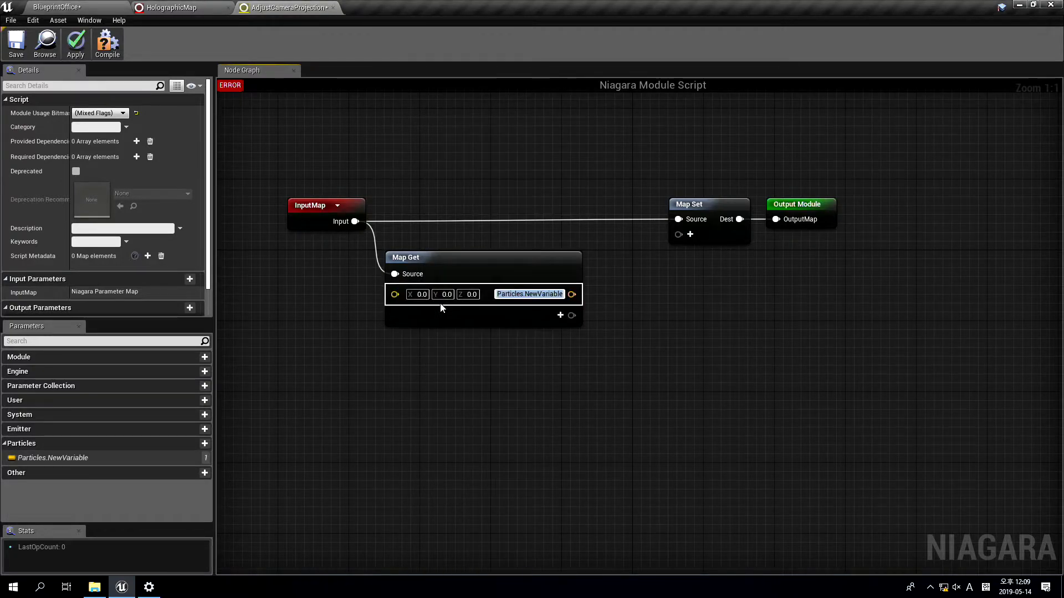
pyautogui.write('Module.CurrentPosition')
pyautogui.press('Return')
pyautogui.moveTo(716, 356); pyautogui.dragTo(699, 334, button='right')
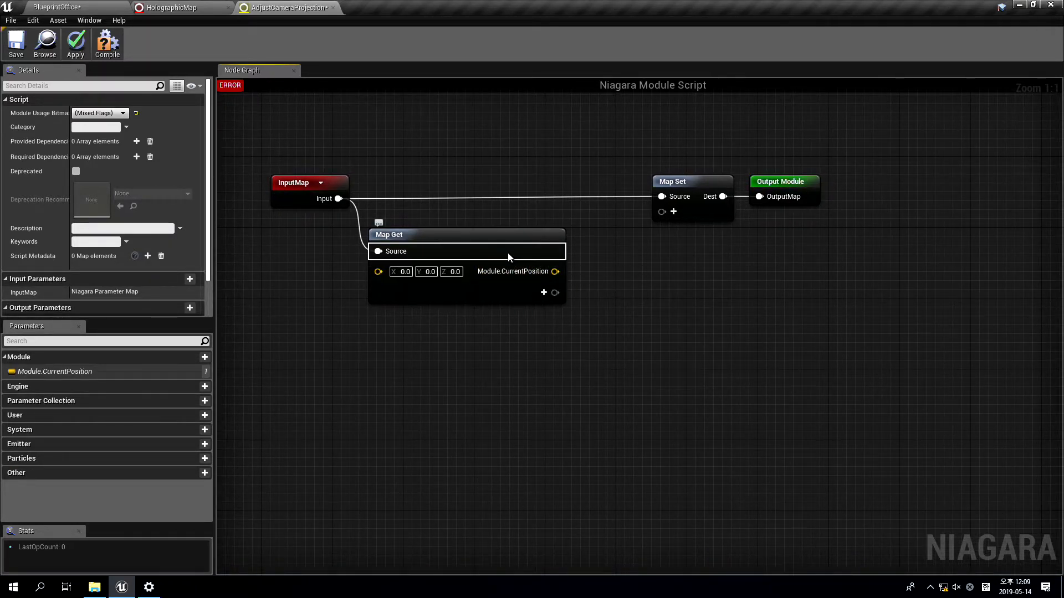
# Add a second vector input named Module.Offset to the Map Get node
pyautogui.click(544, 291)
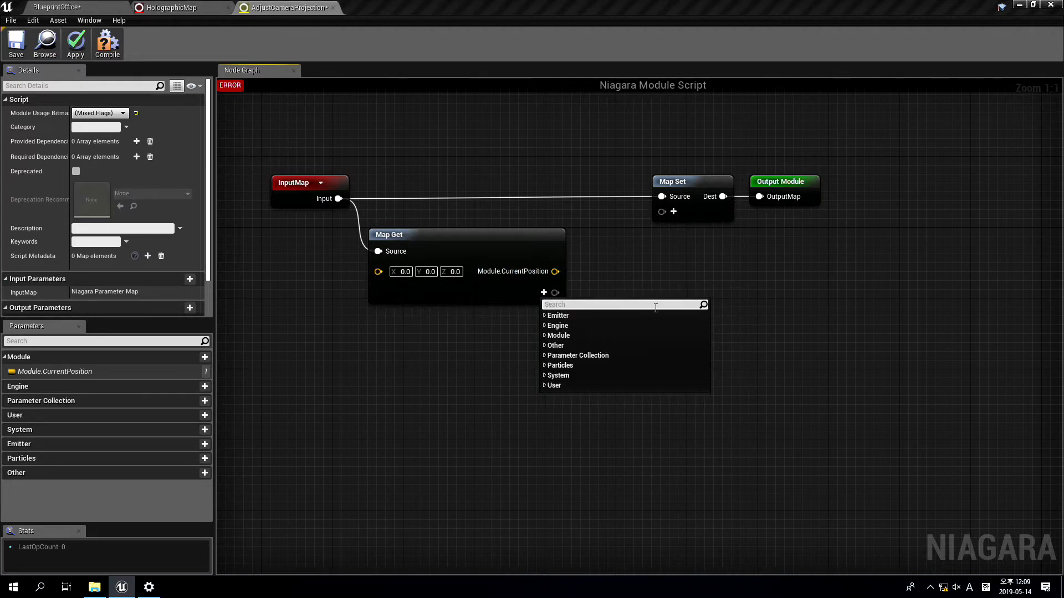
pyautogui.write('vector')
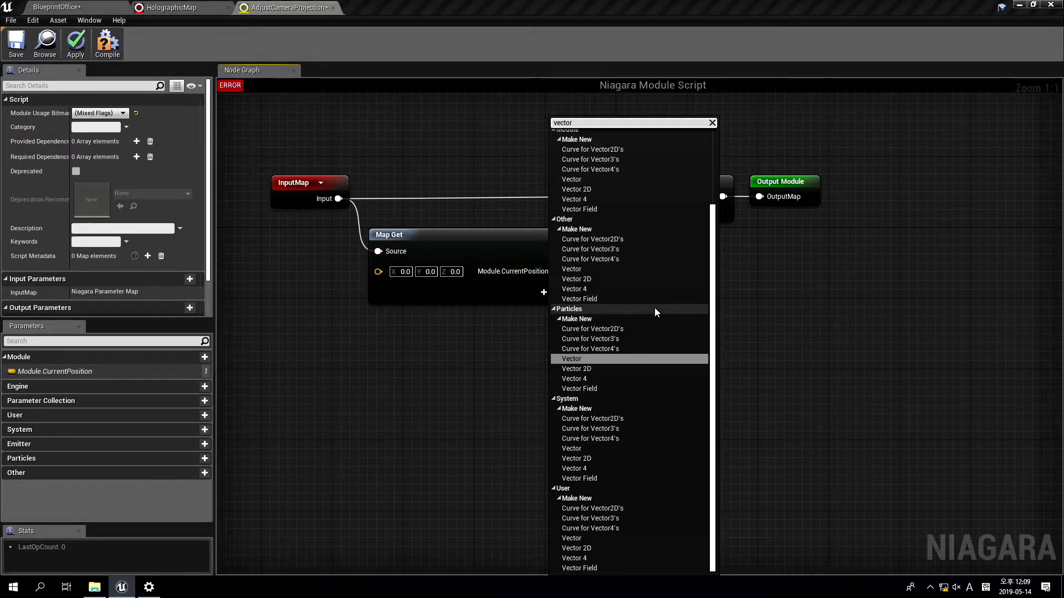
pyautogui.press('Return')
pyautogui.write('Module.')
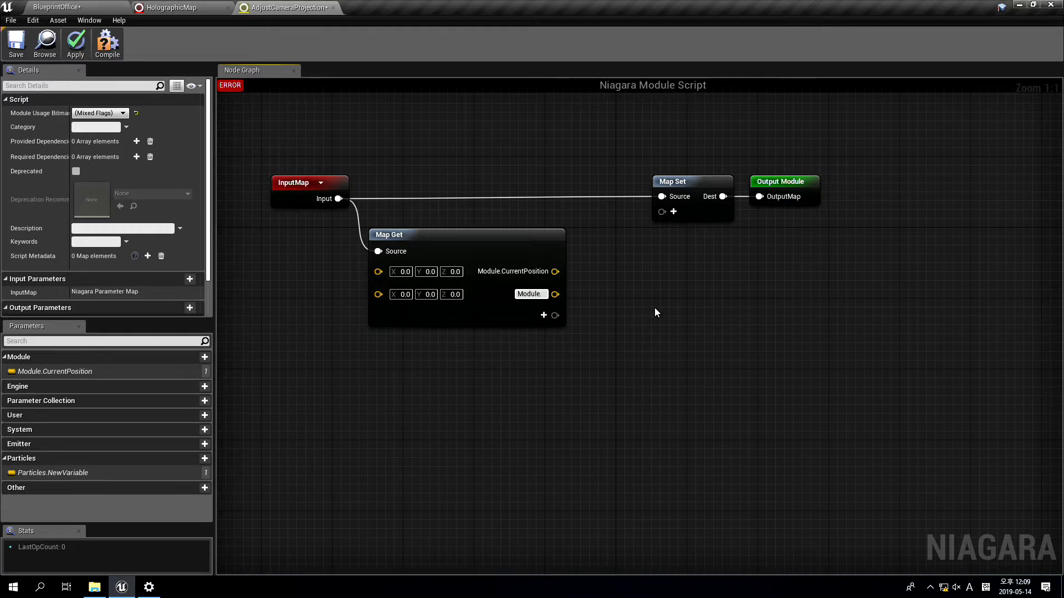
pyautogui.write('Offset')
pyautogui.press('Return')
# Make room in the graph and add a Subtract node that takes Module.CurrentPosition as A and Module.Offset as B
pyautogui.moveTo(989, 165); pyautogui.dragTo(875, 158, button='right')
pyautogui.moveTo(869, 159); pyautogui.dragTo(904, 208)
pyautogui.click(462, 273)
pyautogui.moveTo(451, 273); pyautogui.dragTo(547, 278, button='right')
pyautogui.scroll(-1, 518, 276)
pyautogui.scroll(1, 499, 267)
pyautogui.moveTo(524, 278); pyautogui.dragTo(665, 257)
pyautogui.write('subtra')
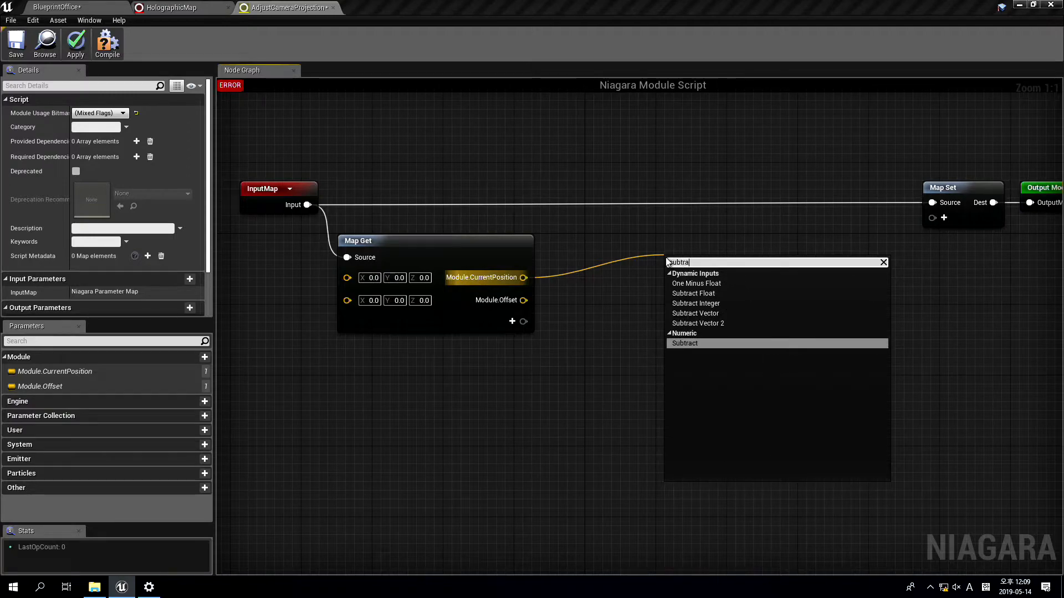
pyautogui.press('Return')
pyautogui.moveTo(524, 300); pyautogui.dragTo(675, 288)
pyautogui.moveTo(813, 288); pyautogui.dragTo(772, 281, button='right')
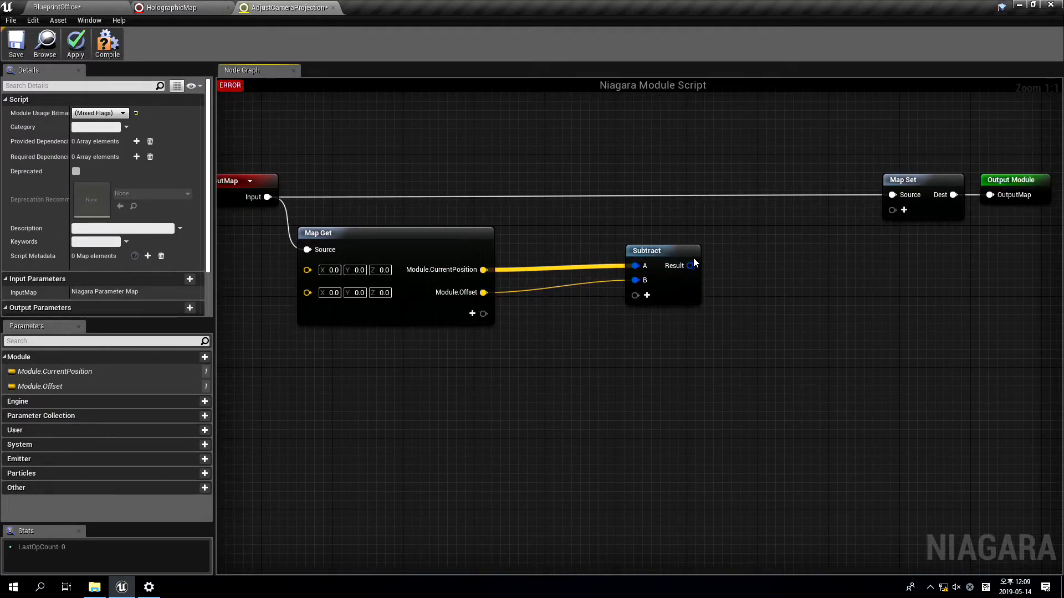
# Feed the Subtract result into a Particles.Position entry on Map Set, and compile and save the module script
pyautogui.click(904, 210)
pyautogui.write('particles ')
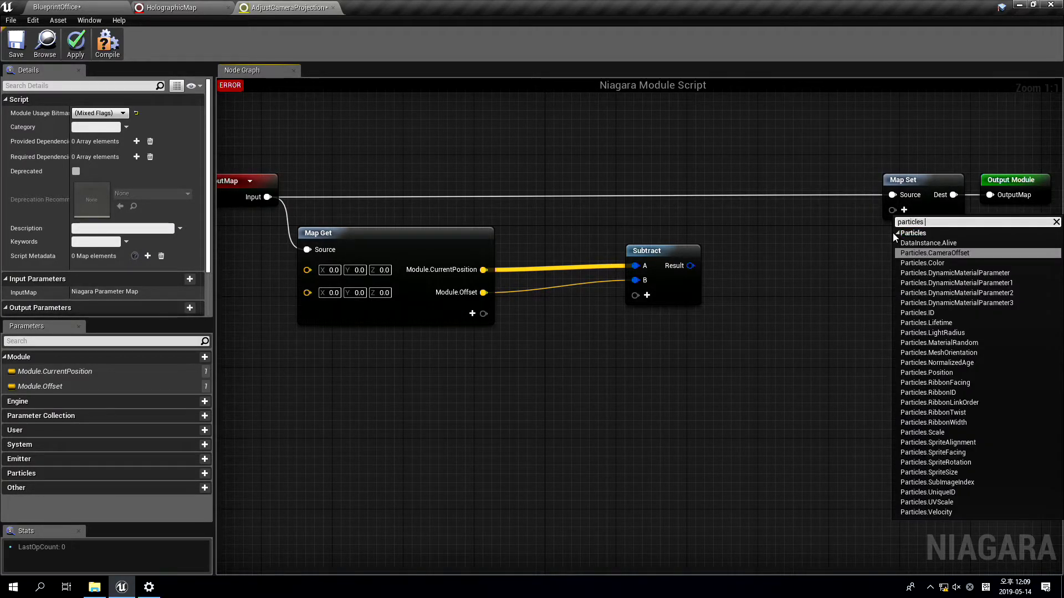
pyautogui.write('posi')
pyautogui.press('Return')
pyautogui.click(756, 294)
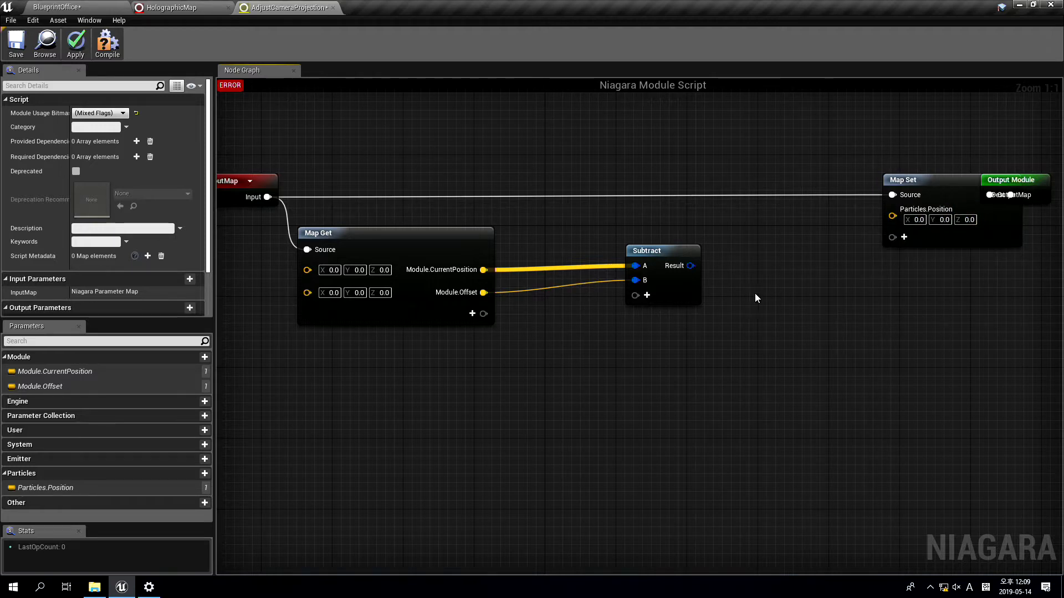
pyautogui.moveTo(683, 270); pyautogui.dragTo(892, 216)
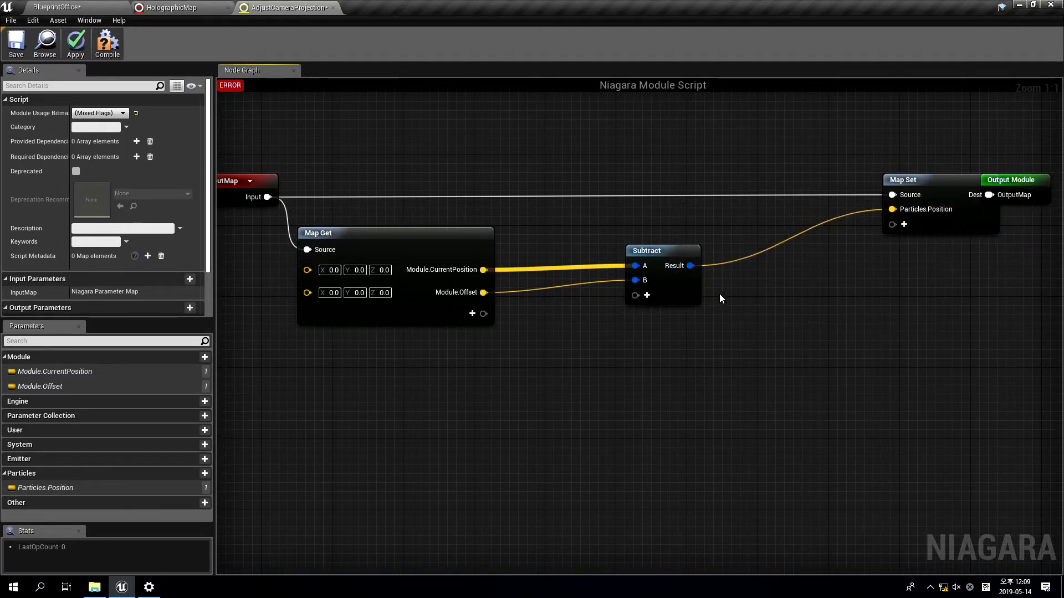
pyautogui.click(108, 44)
pyautogui.click(25, 45)
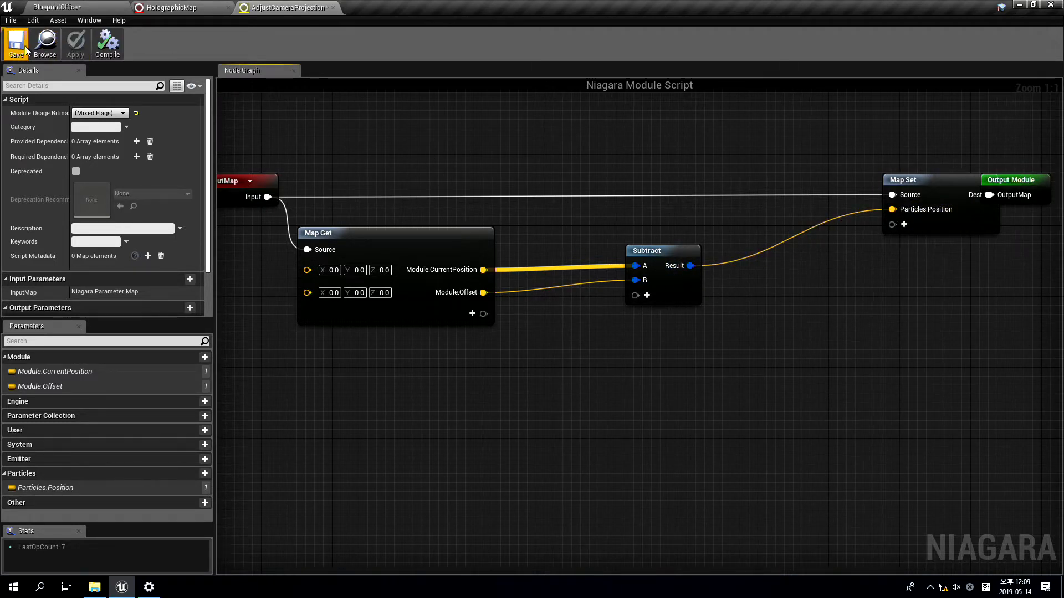
# Add the Adjust Camera Projection module to the CircularSpawner's Particle Update in the HolographicMap system
pyautogui.click(166, 7)
pyautogui.scroll(-1, 911, 349)
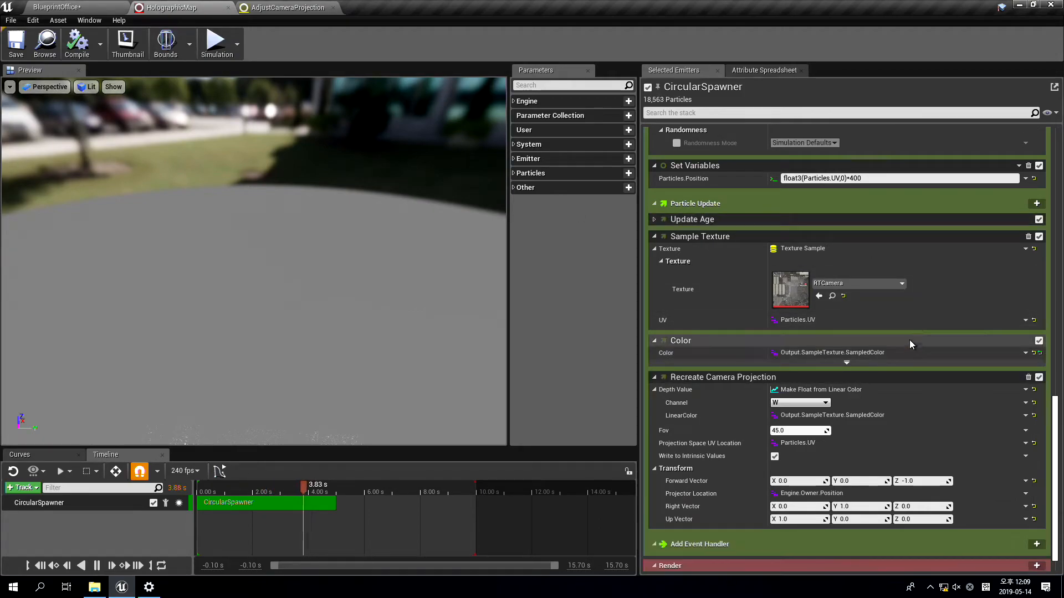
pyautogui.click(1036, 204)
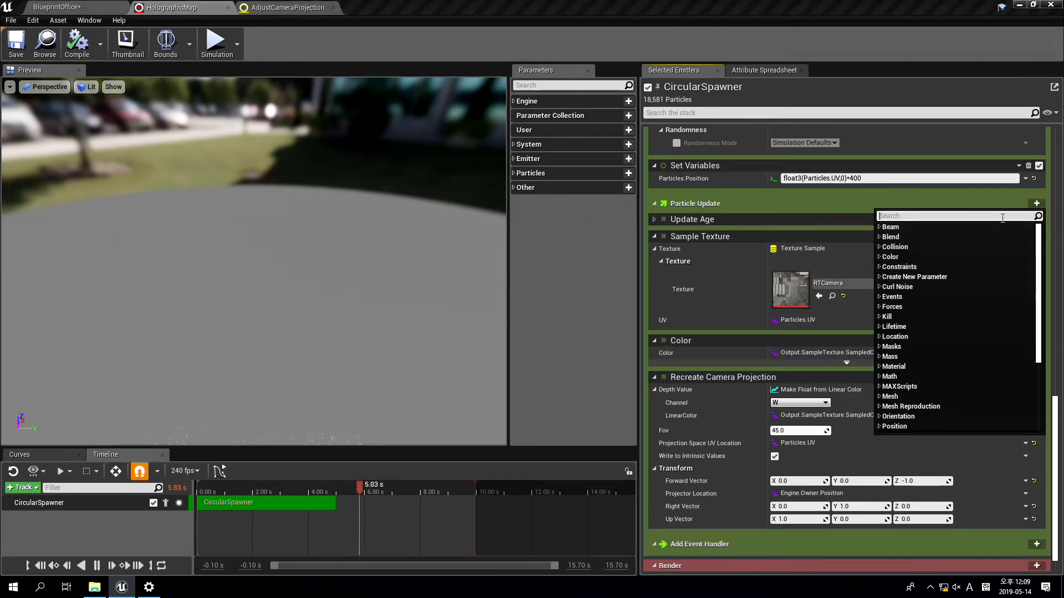
pyautogui.write('adjust')
pyautogui.press('Return')
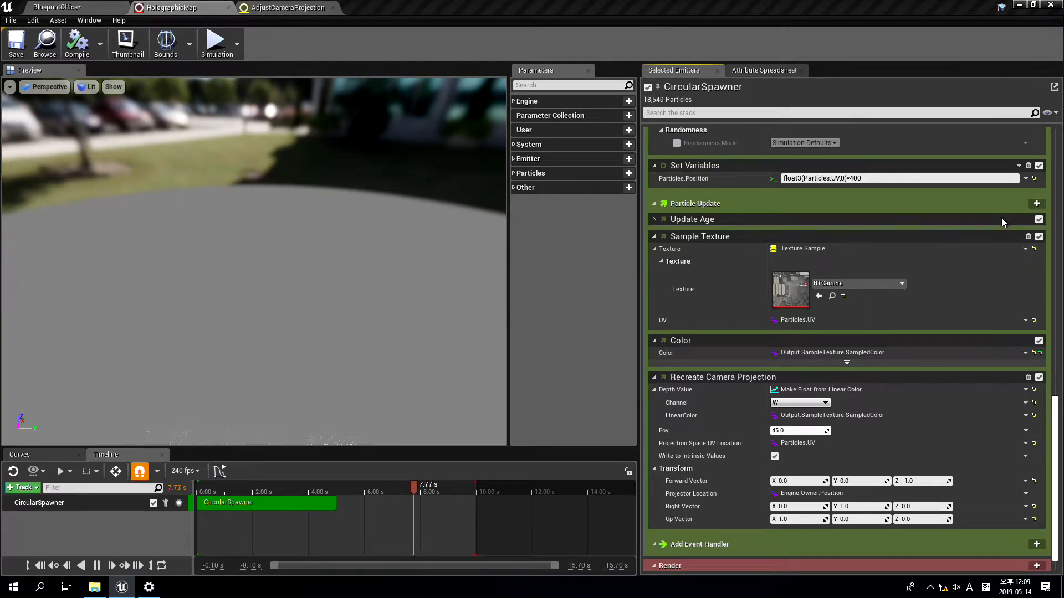
pyautogui.scroll(-2, 738, 313)
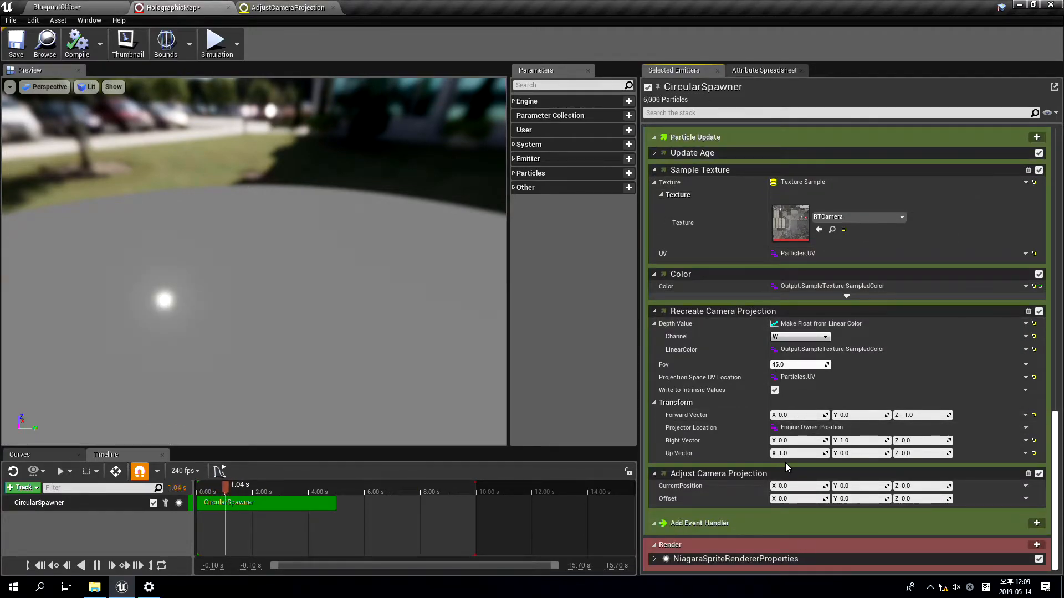
# Turn off Write to Intrinsic Values in the Recreate Camera Projection module
pyautogui.click(1026, 486)
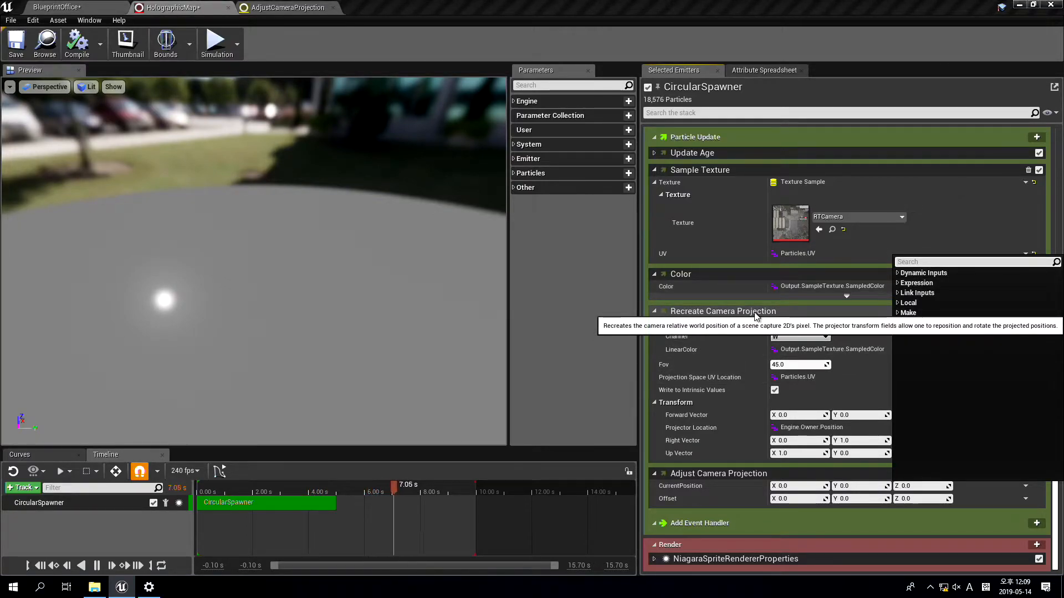
pyautogui.click(677, 391)
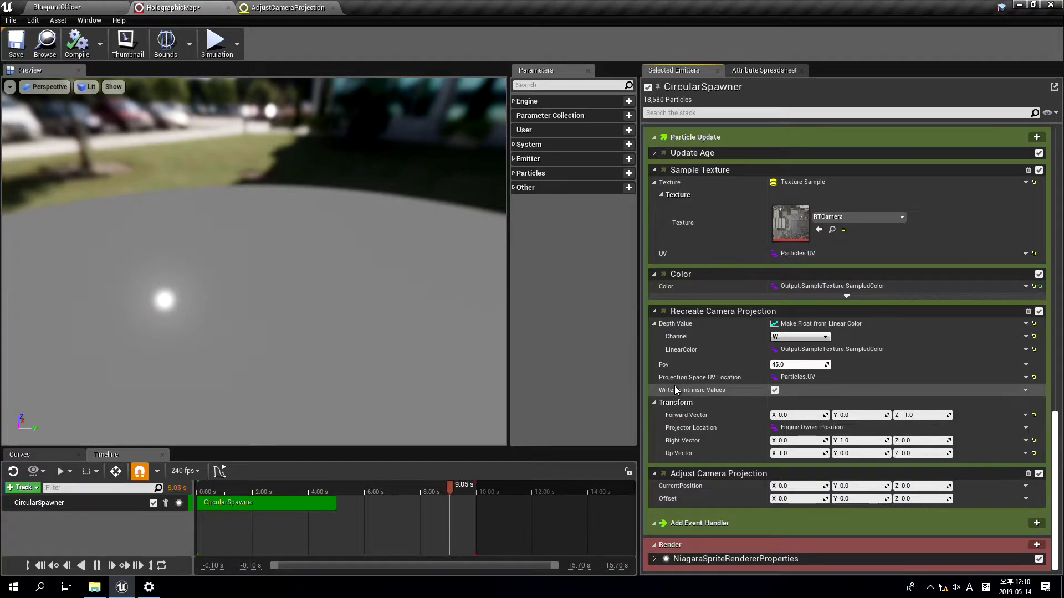
pyautogui.click(774, 390)
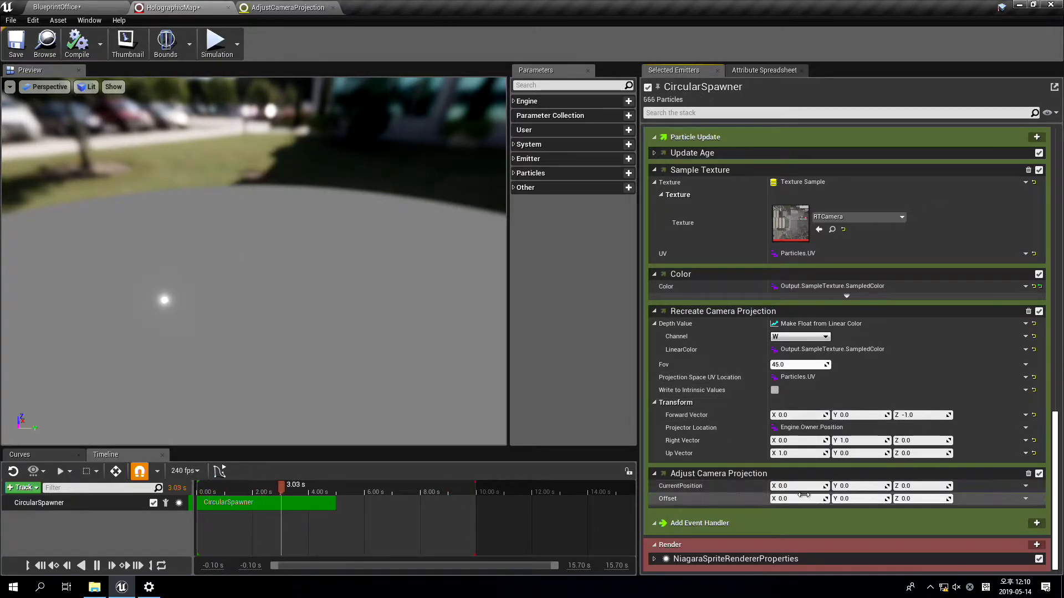
# Link CurrentPosition of the Adjust Camera Projection module to Output.RecreateCameraProjection.Position
pyautogui.click(1024, 486)
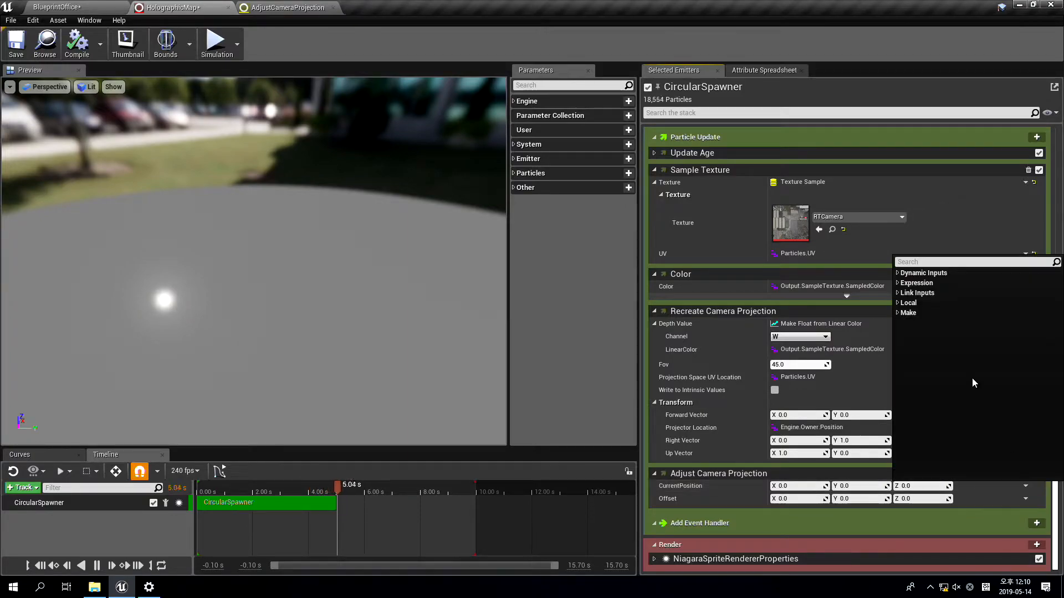
pyautogui.write('camera')
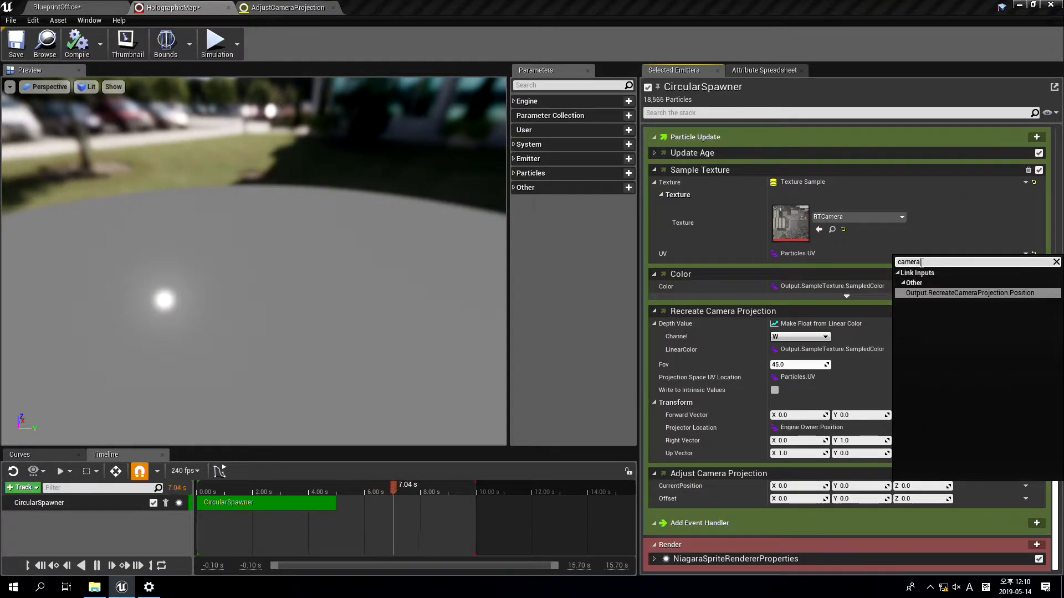
pyautogui.click(1016, 293)
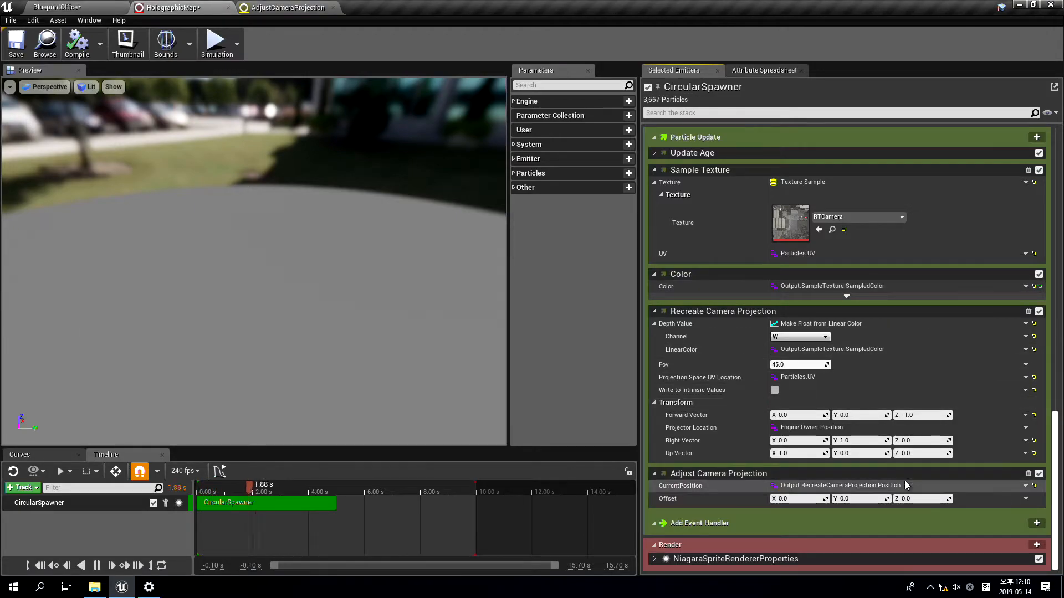
# Set the Z component of Adjust Camera Projection's Offset to -4000 and save the HolographicMap system
pyautogui.click(1025, 498)
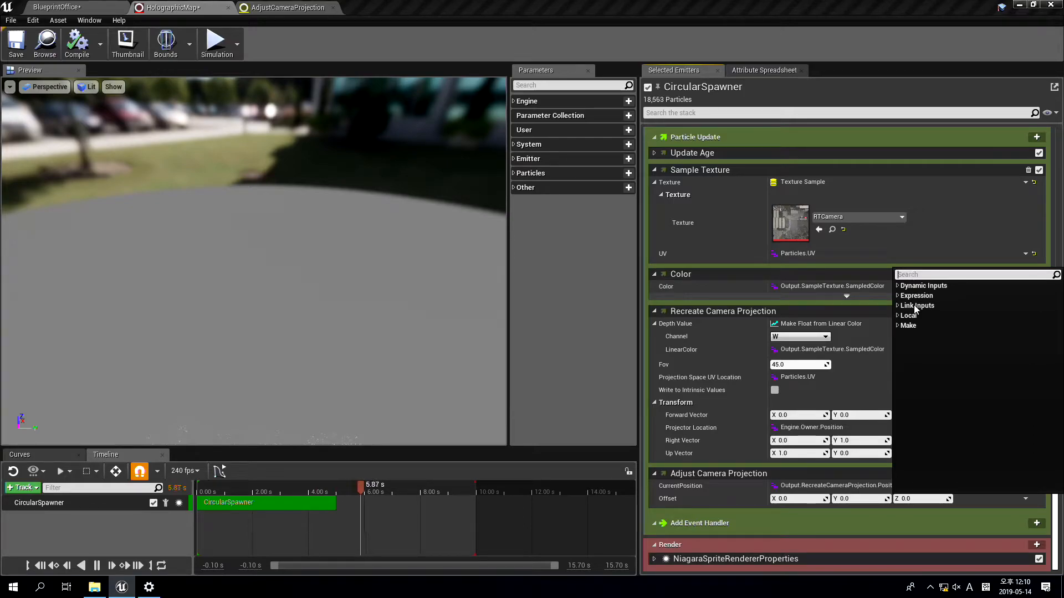
pyautogui.click(906, 498)
pyautogui.write('-4000')
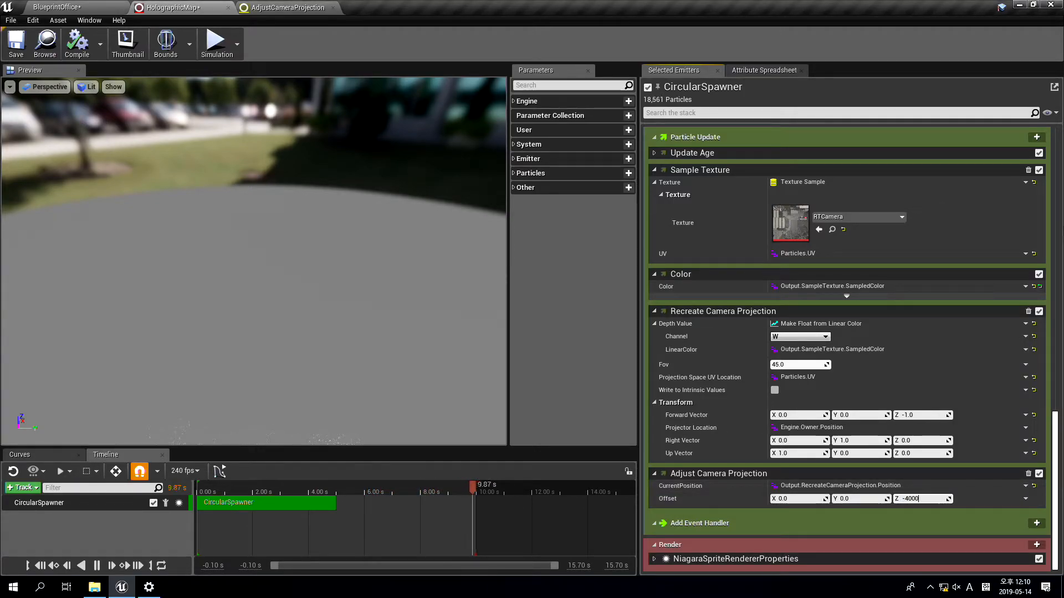
pyautogui.press('Return')
pyautogui.click(37, 50)
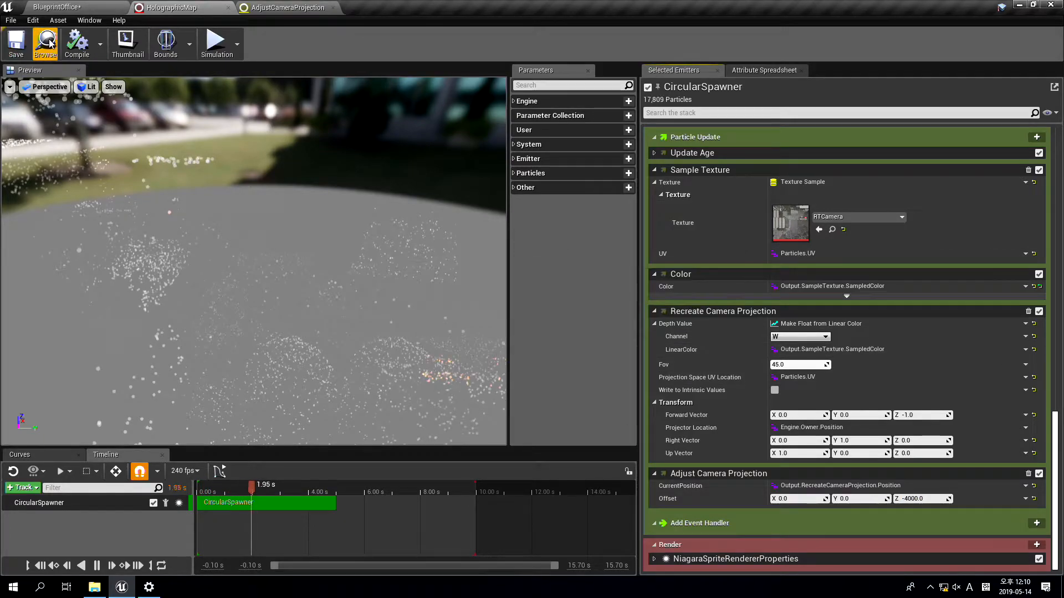
# Simulate the BlueprintOffice level and examine the offset hologram particles in the full-screen viewport
pyautogui.moveTo(513, 222); pyautogui.dragTo(402, 198, button='right')
pyautogui.moveTo(563, 175)
pyautogui.mouseDown(button='right')
pyautogui.moveTo(569, 183)
pyautogui.moveTo(563, 174)
pyautogui.mouseUp(button='right')
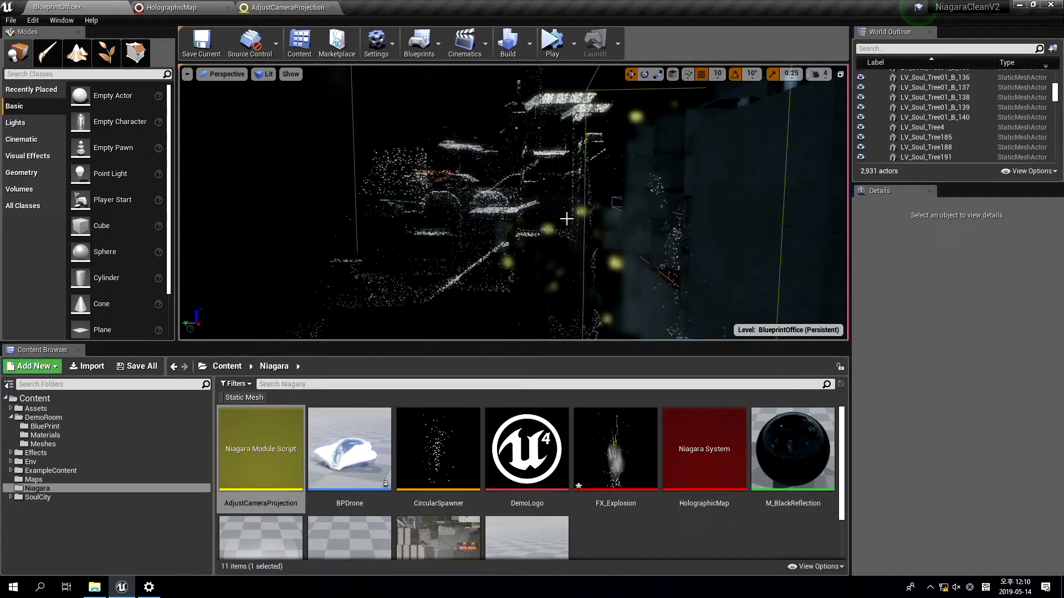
pyautogui.hotkey('alt', 's')
pyautogui.press('F11')
pyautogui.moveTo(541, 218); pyautogui.dragTo(559, 240, button='right')
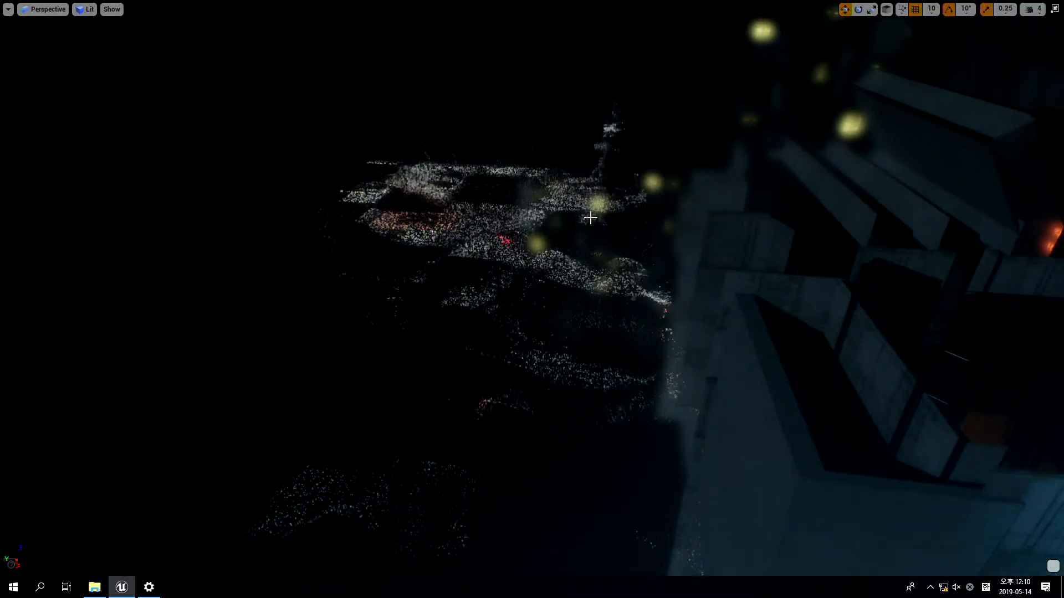
pyautogui.press('F11')
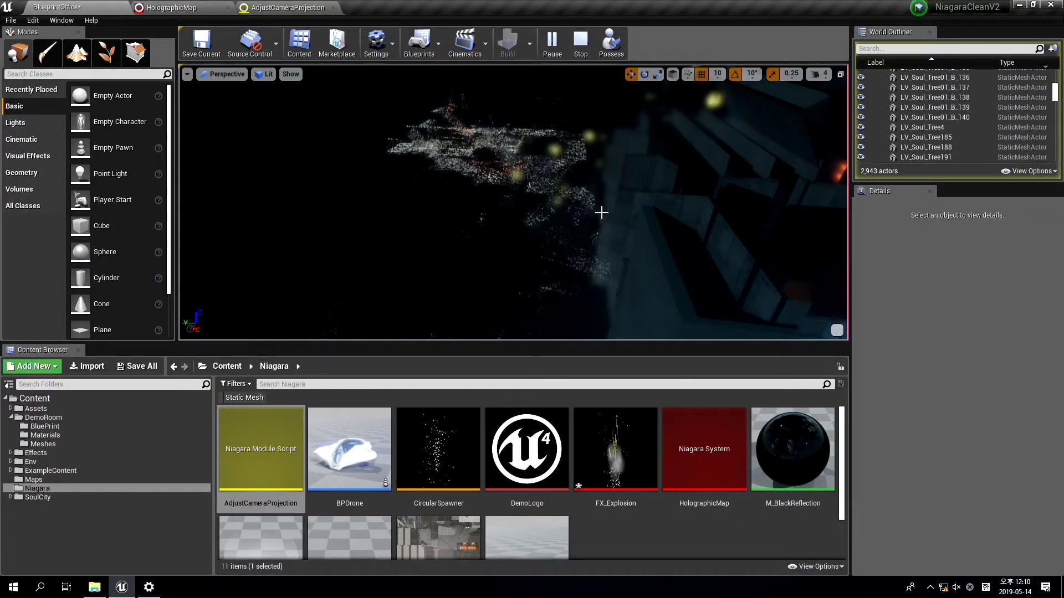
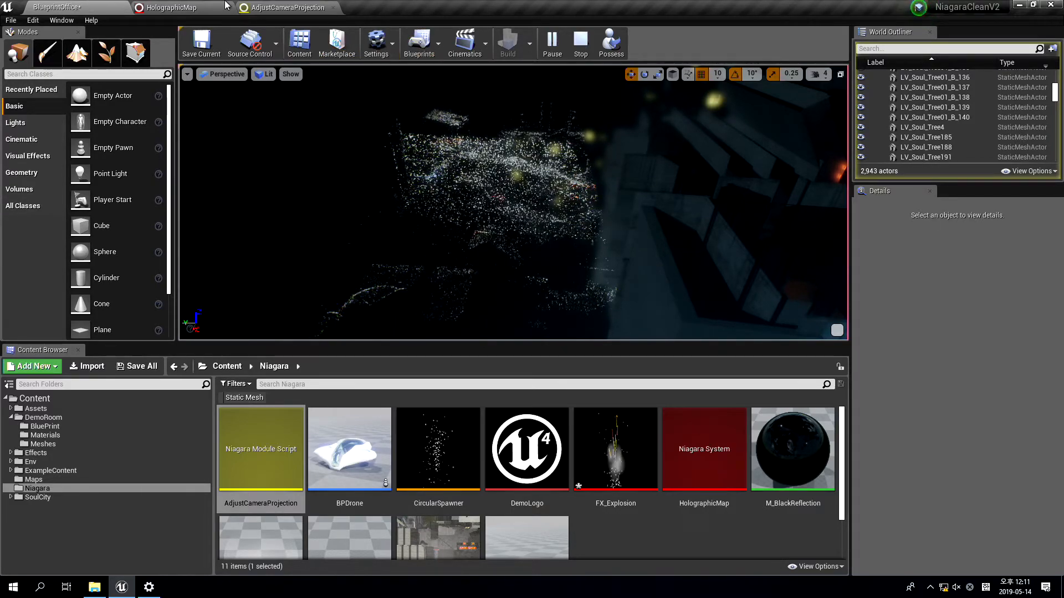
# Bring up the AdjustCameraProjection module graph and space the Output Module node clear of the Map Set node
pyautogui.click(288, 7)
pyautogui.scroll(1, 524, 175)
pyautogui.scroll(-3, 523, 175)
pyautogui.moveTo(955, 156); pyautogui.dragTo(757, 223)
pyautogui.click(758, 222)
pyautogui.moveTo(830, 221); pyautogui.dragTo(710, 229, button='right')
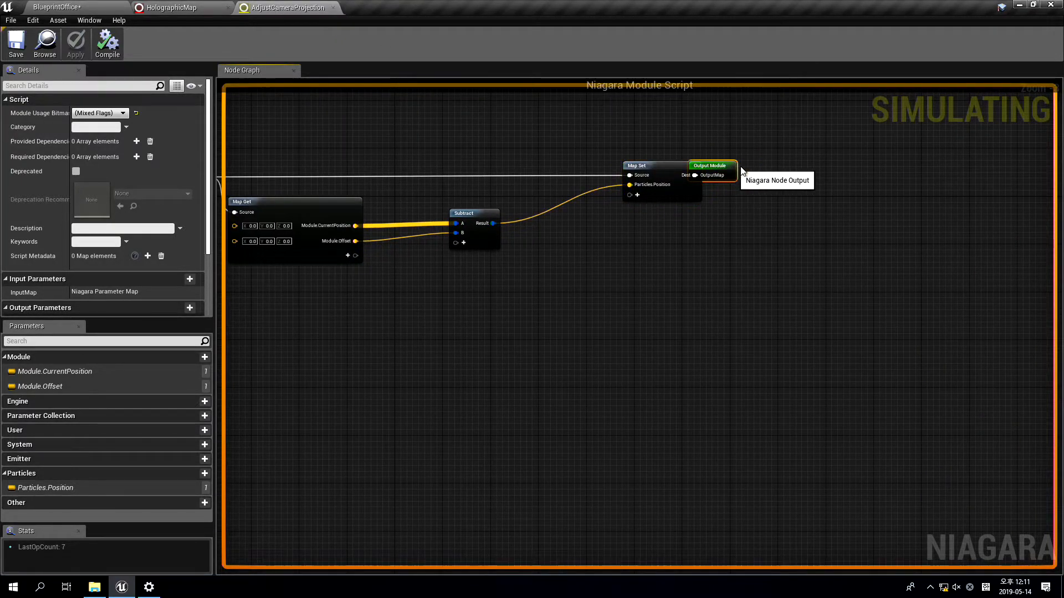
pyautogui.moveTo(729, 175); pyautogui.dragTo(816, 176)
pyautogui.moveTo(772, 244); pyautogui.dragTo(830, 268, button='right')
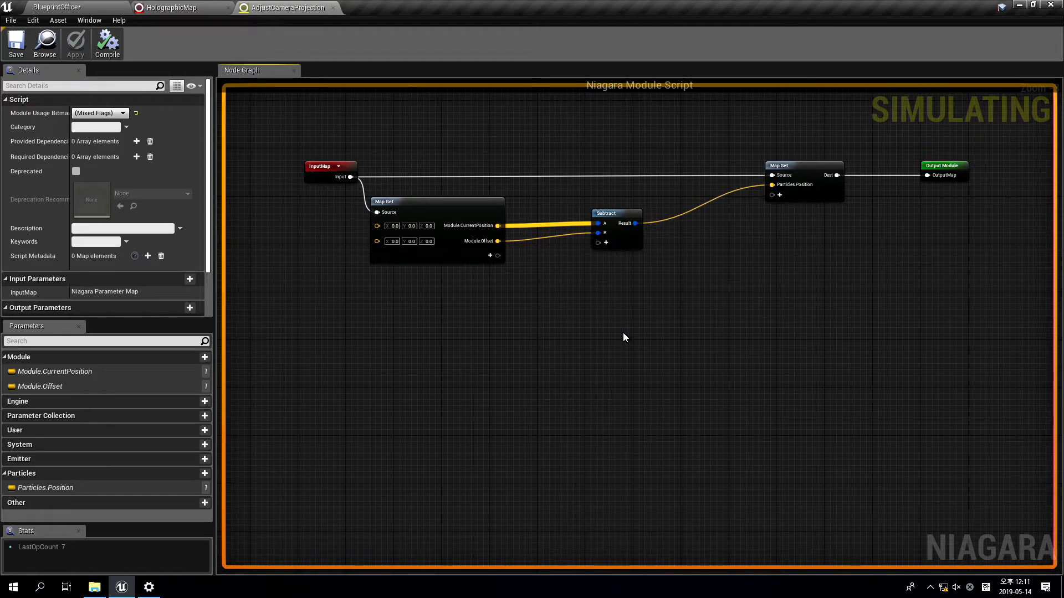
# Return to the BlueprintOffice level and view the trigonometry board at camera bookmark 1 in the full-screen viewport
pyautogui.click(169, 8)
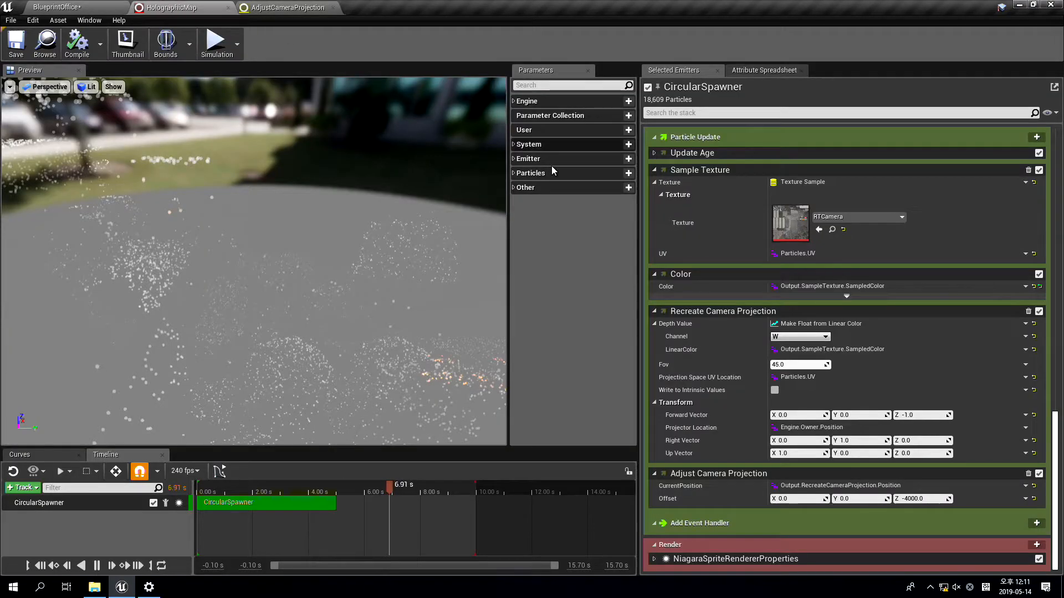
pyautogui.click(41, 8)
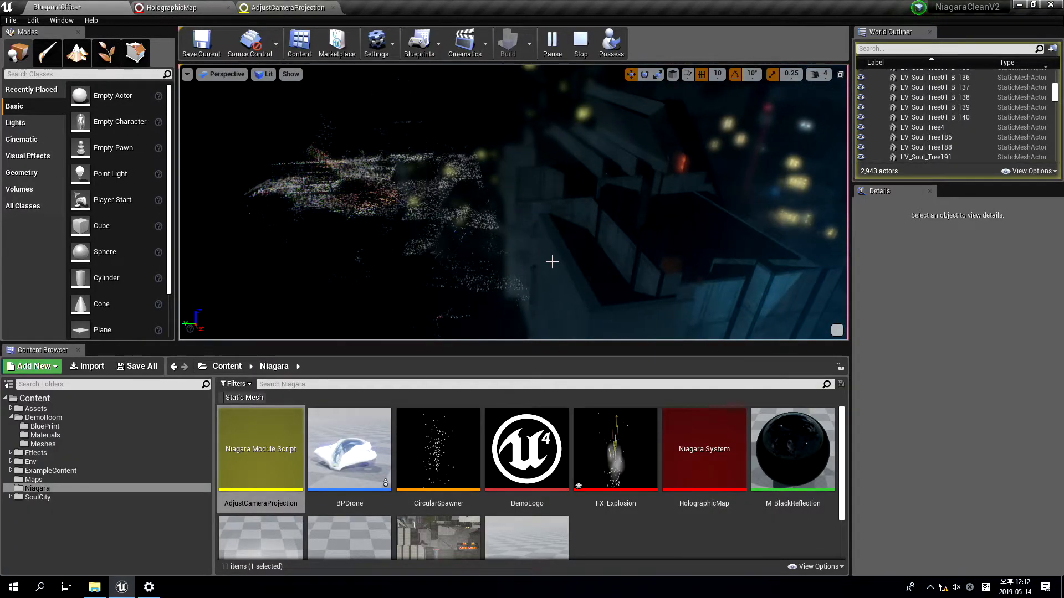
pyautogui.press('1')
pyautogui.press('F11')
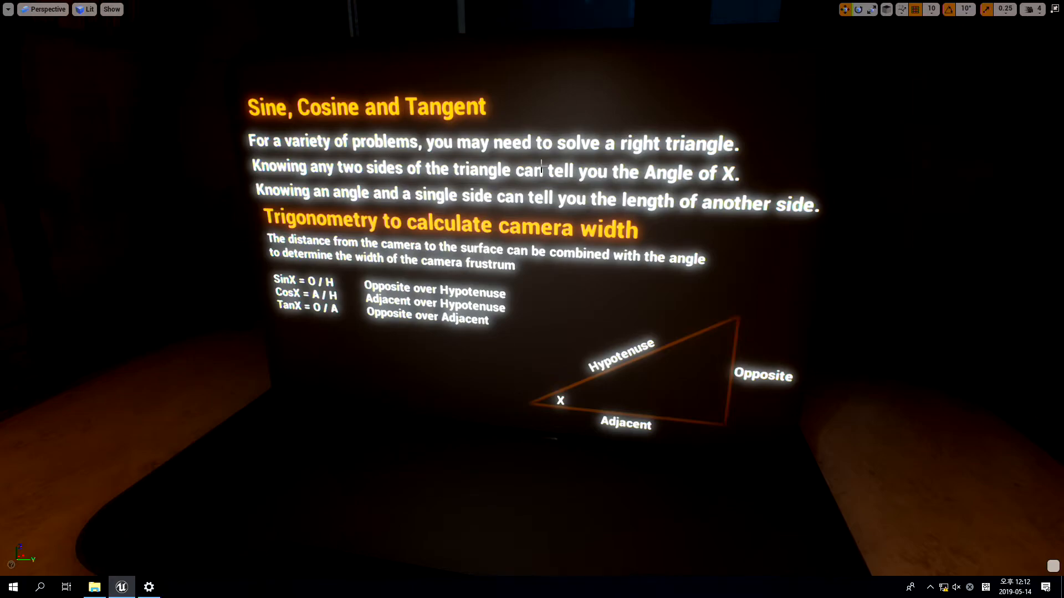